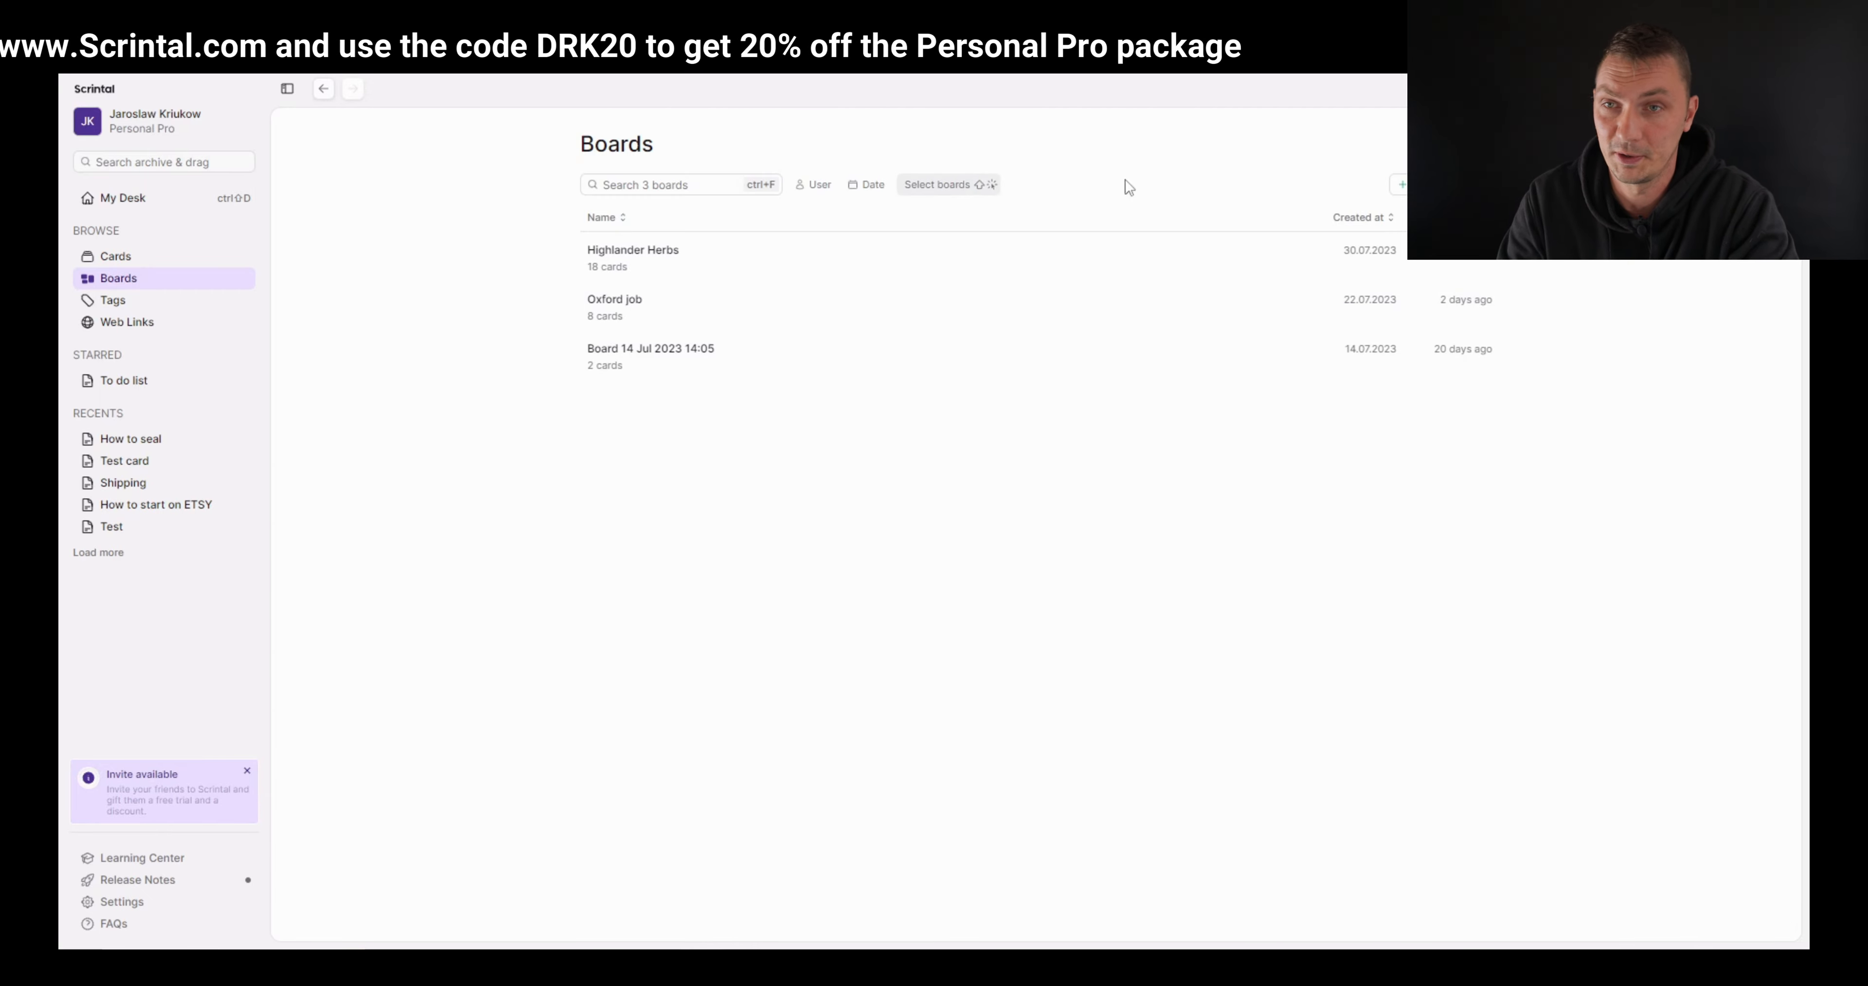
- Create a new board and name it "Literature Review"
left_click(1439, 184)
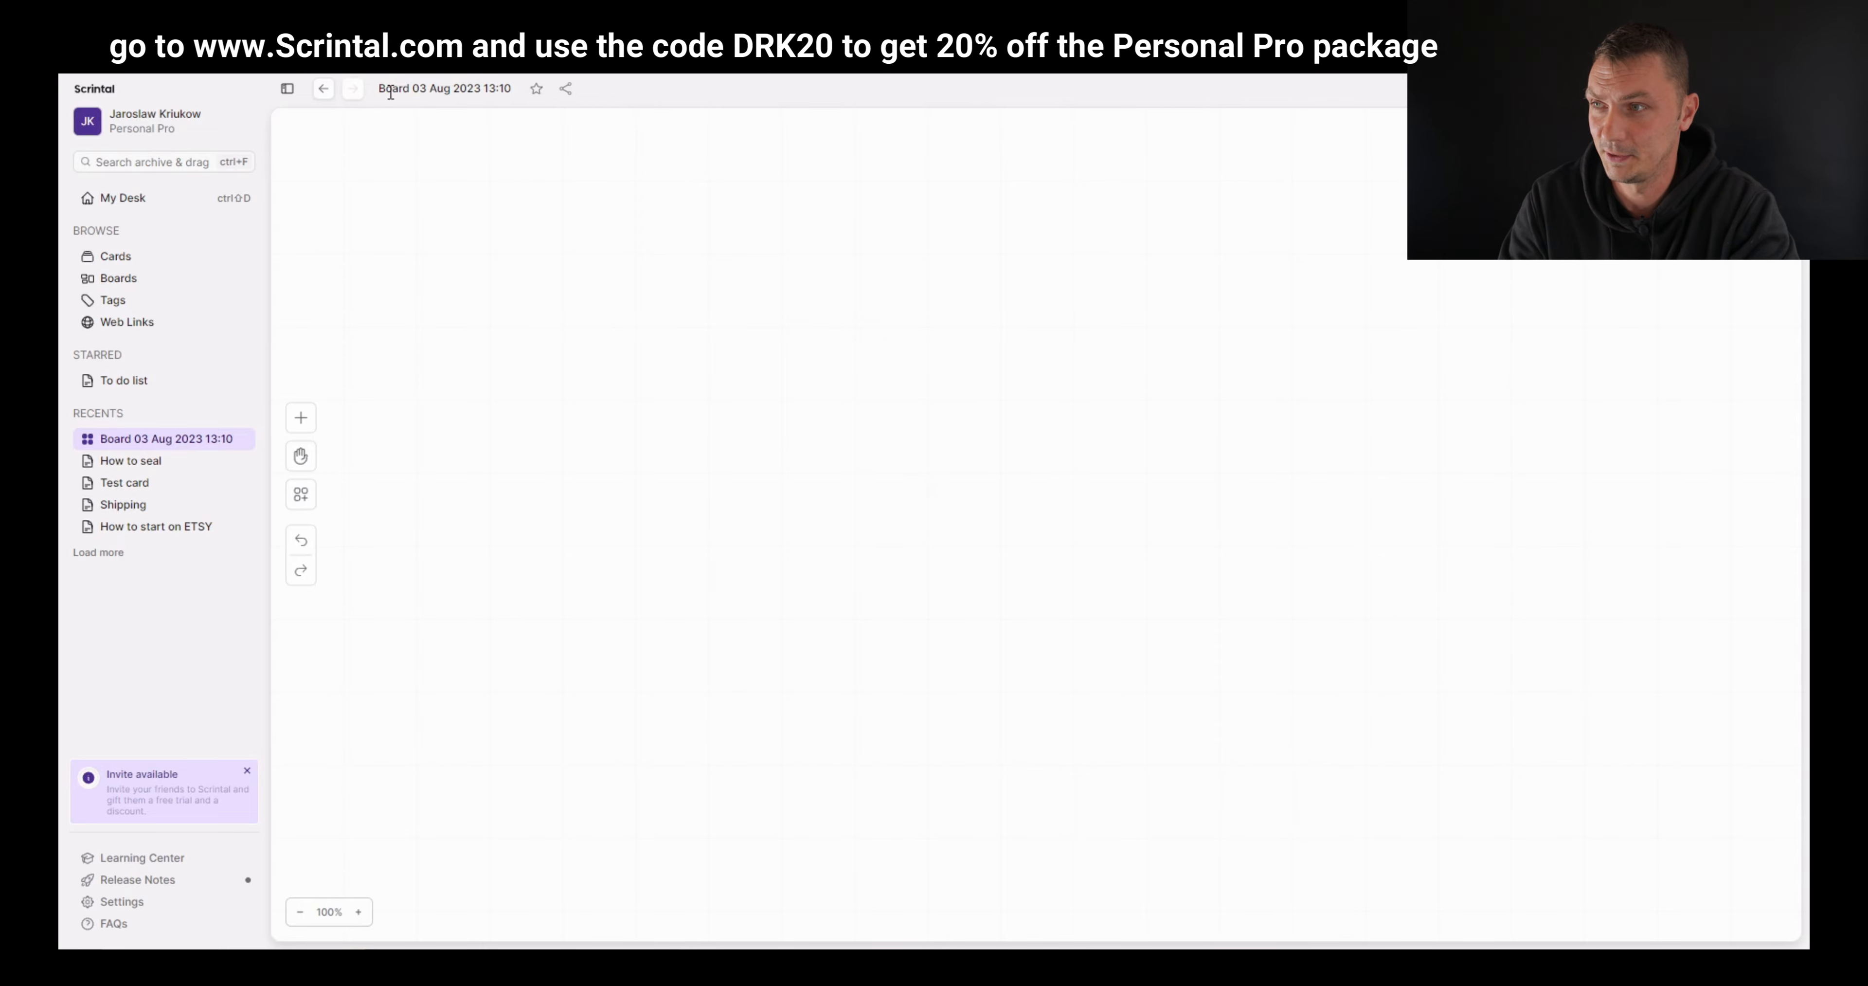
left_click(445, 87)
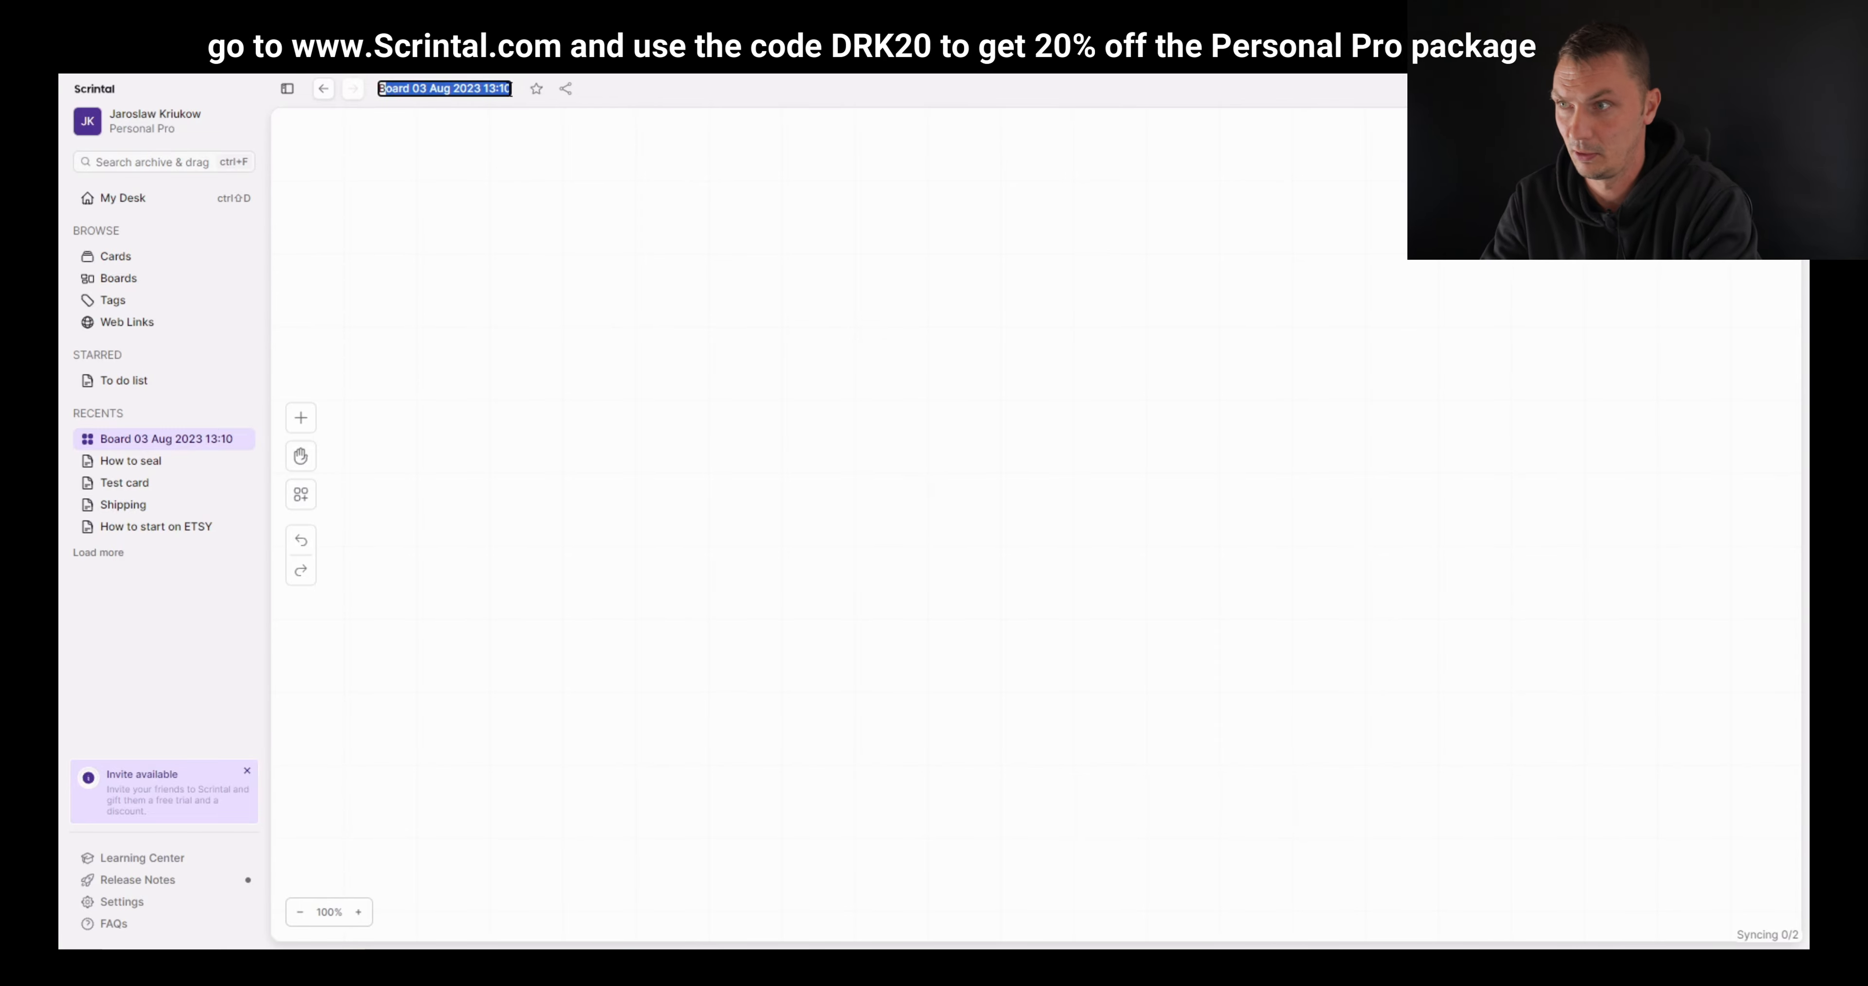
key("BackSpace")
type("Litera")
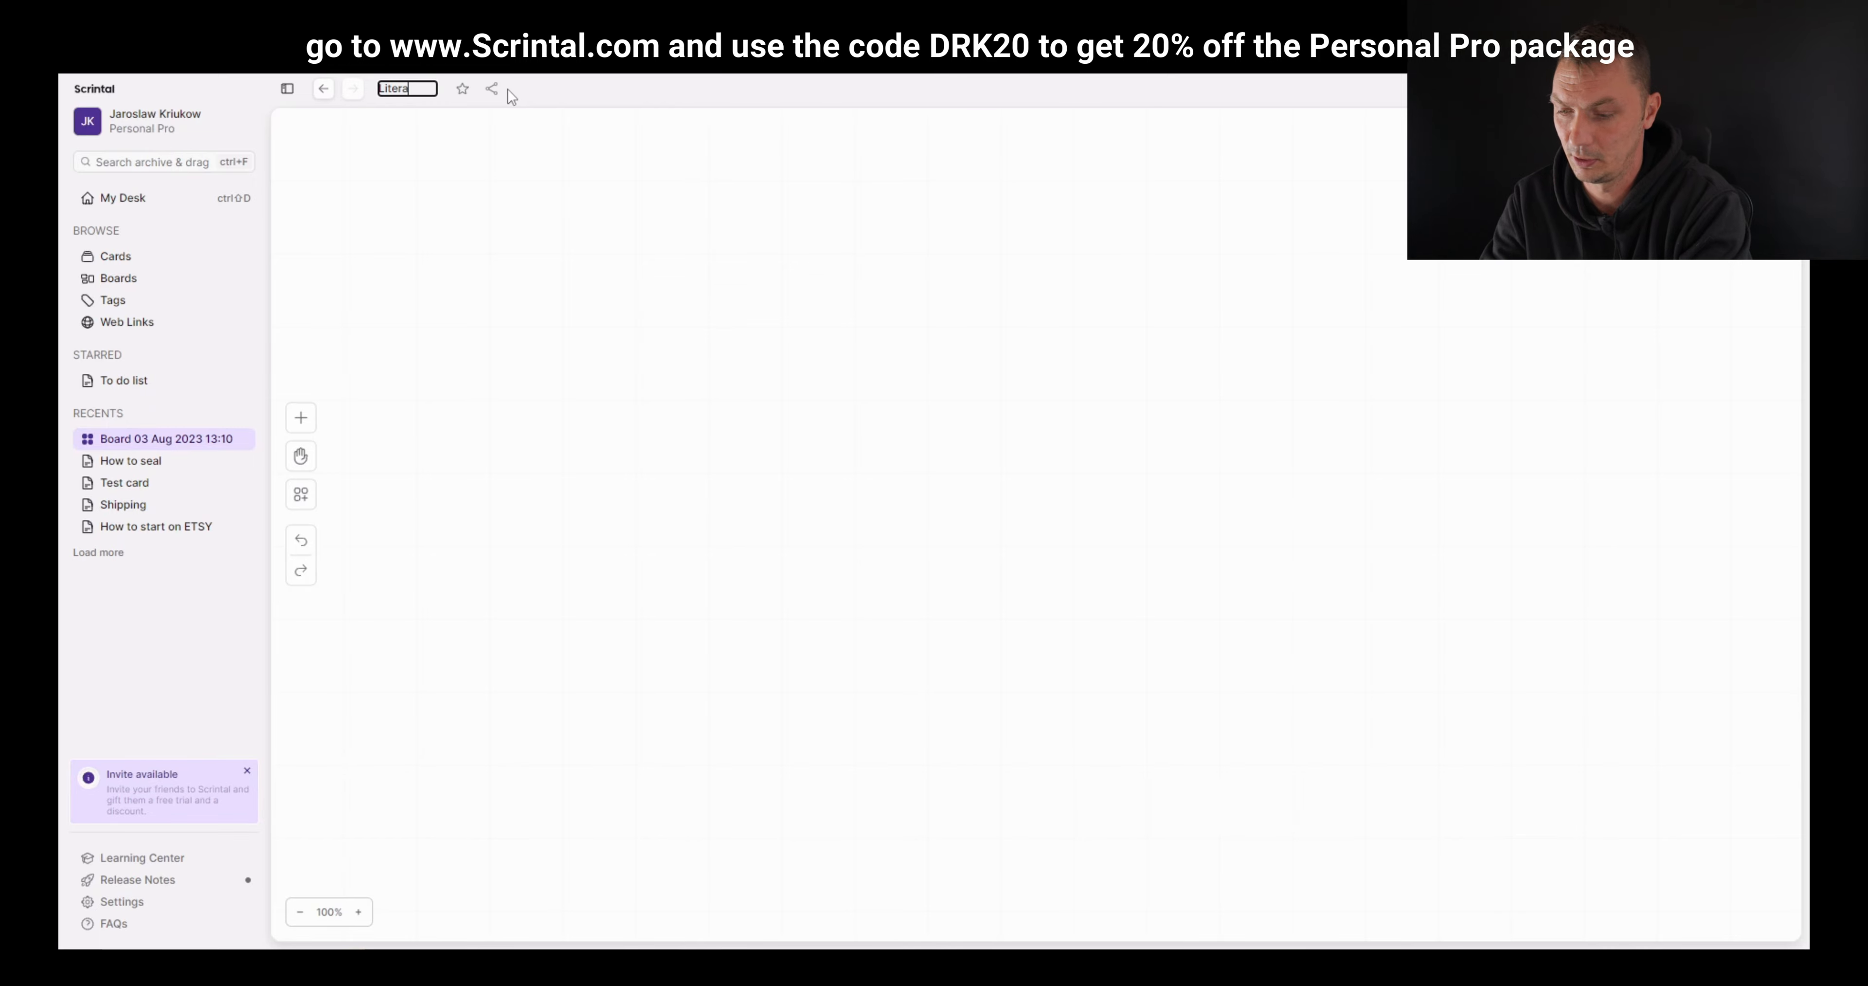
type("ture Review")
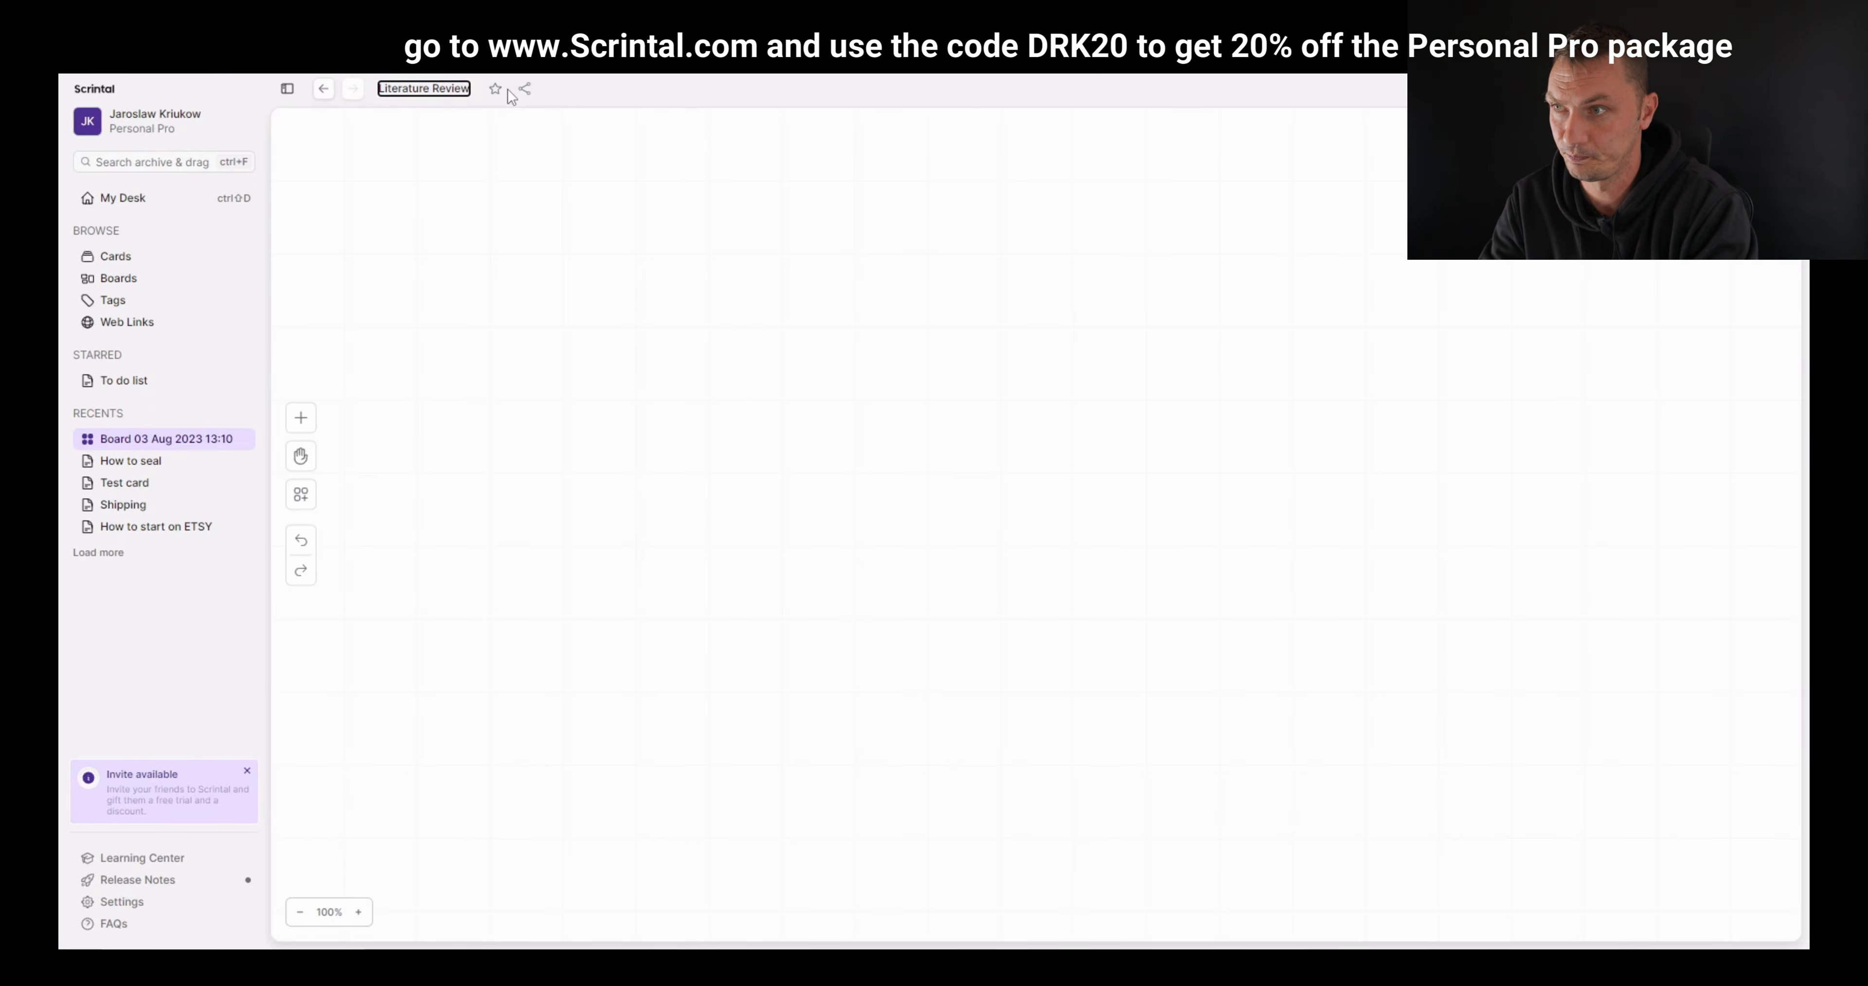
left_click(757, 421)
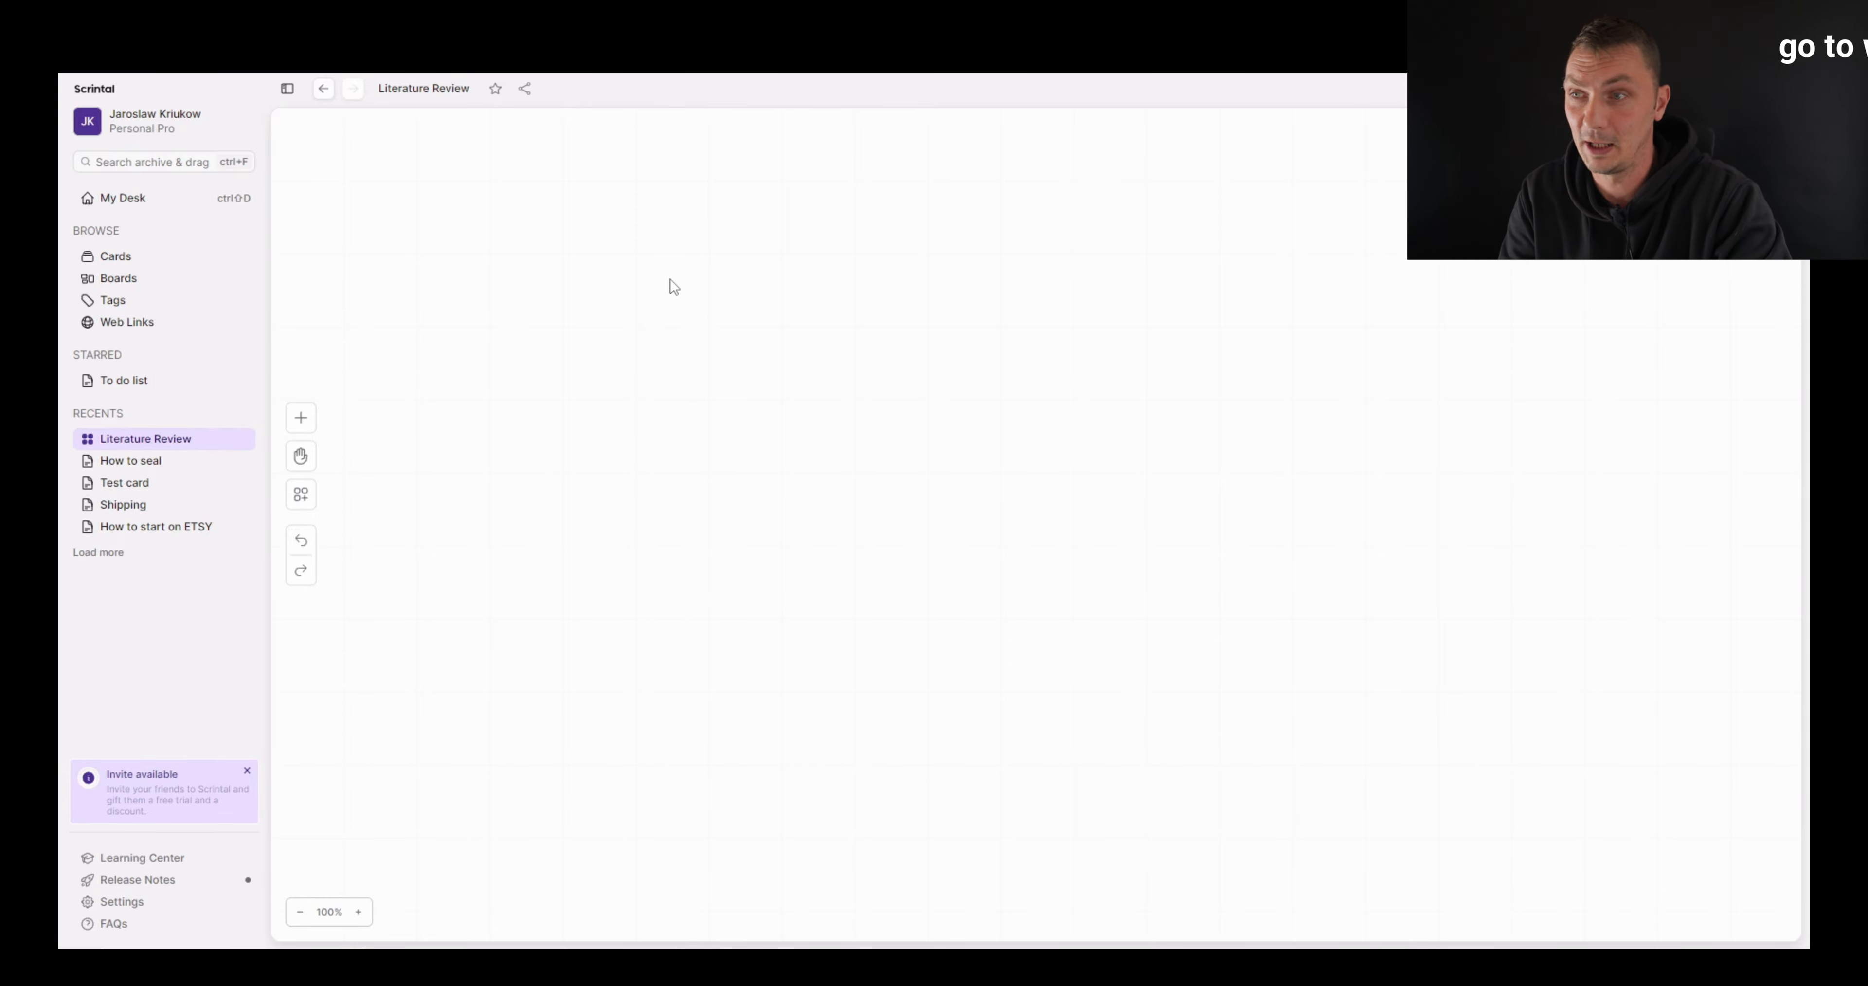
- Add a card titled "article 1" to the empty board and open it for editing
double_click(655, 333)
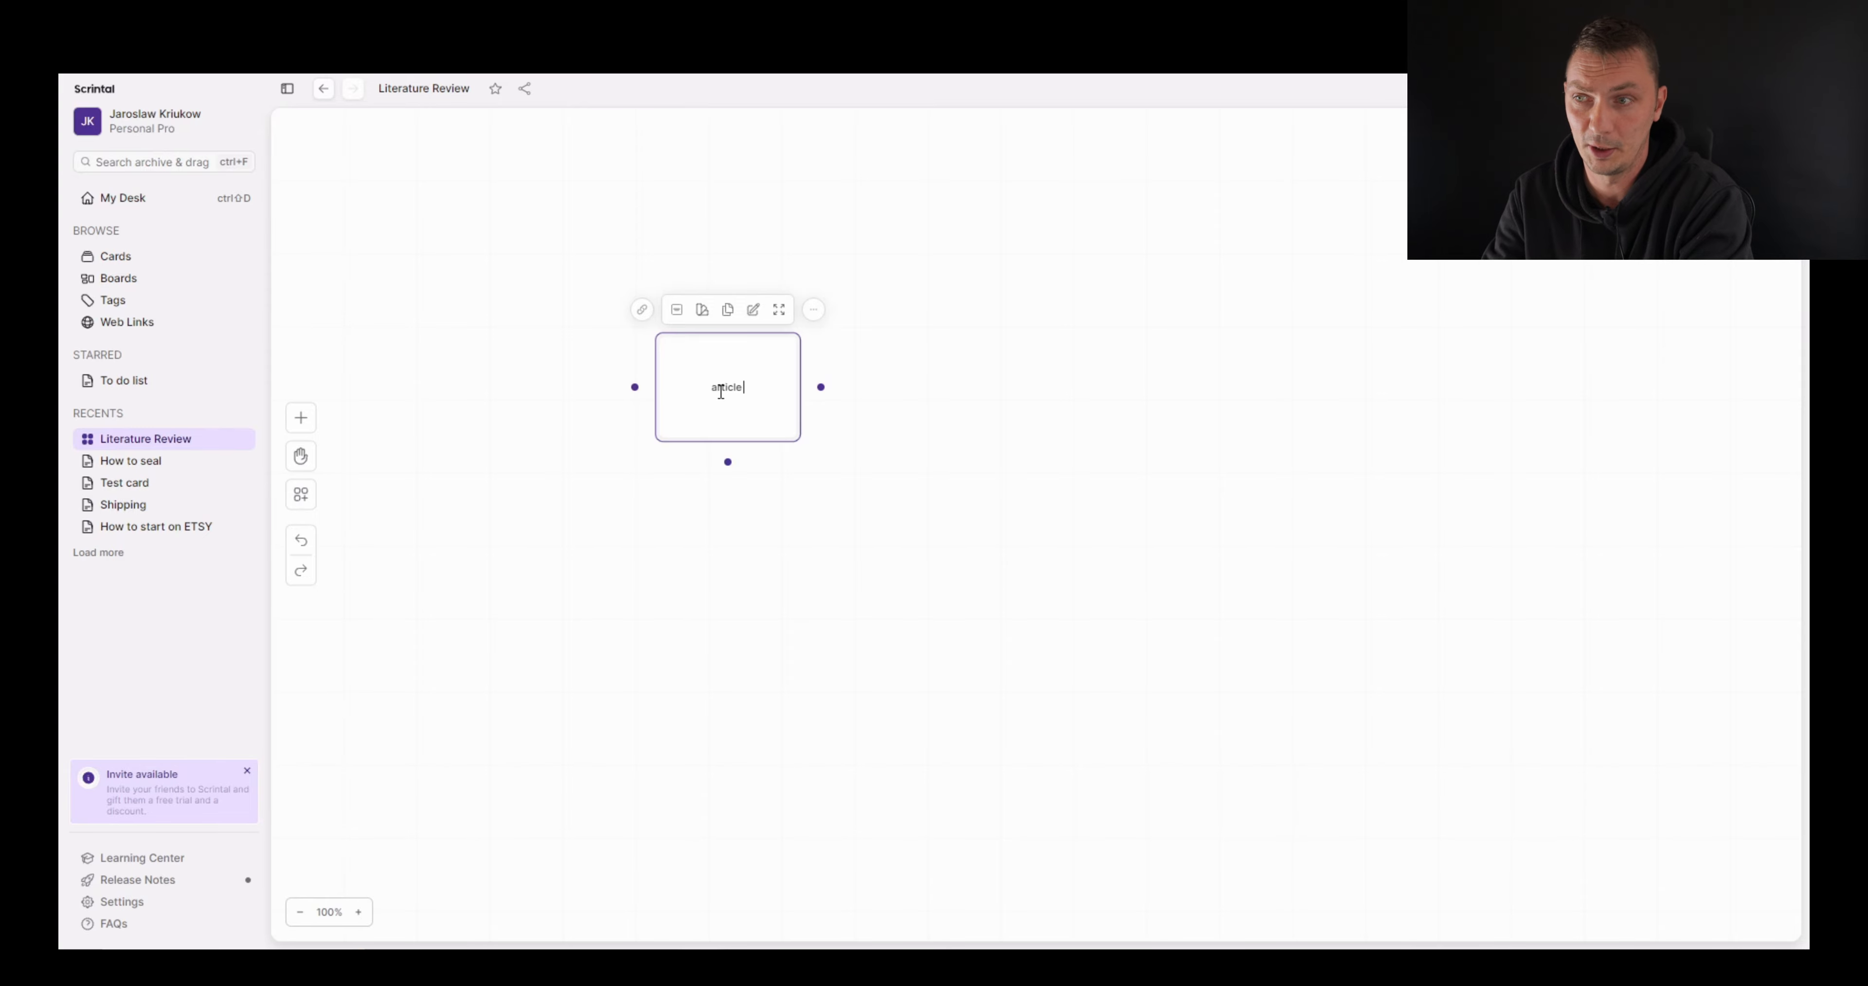
type("article 1")
key("Return")
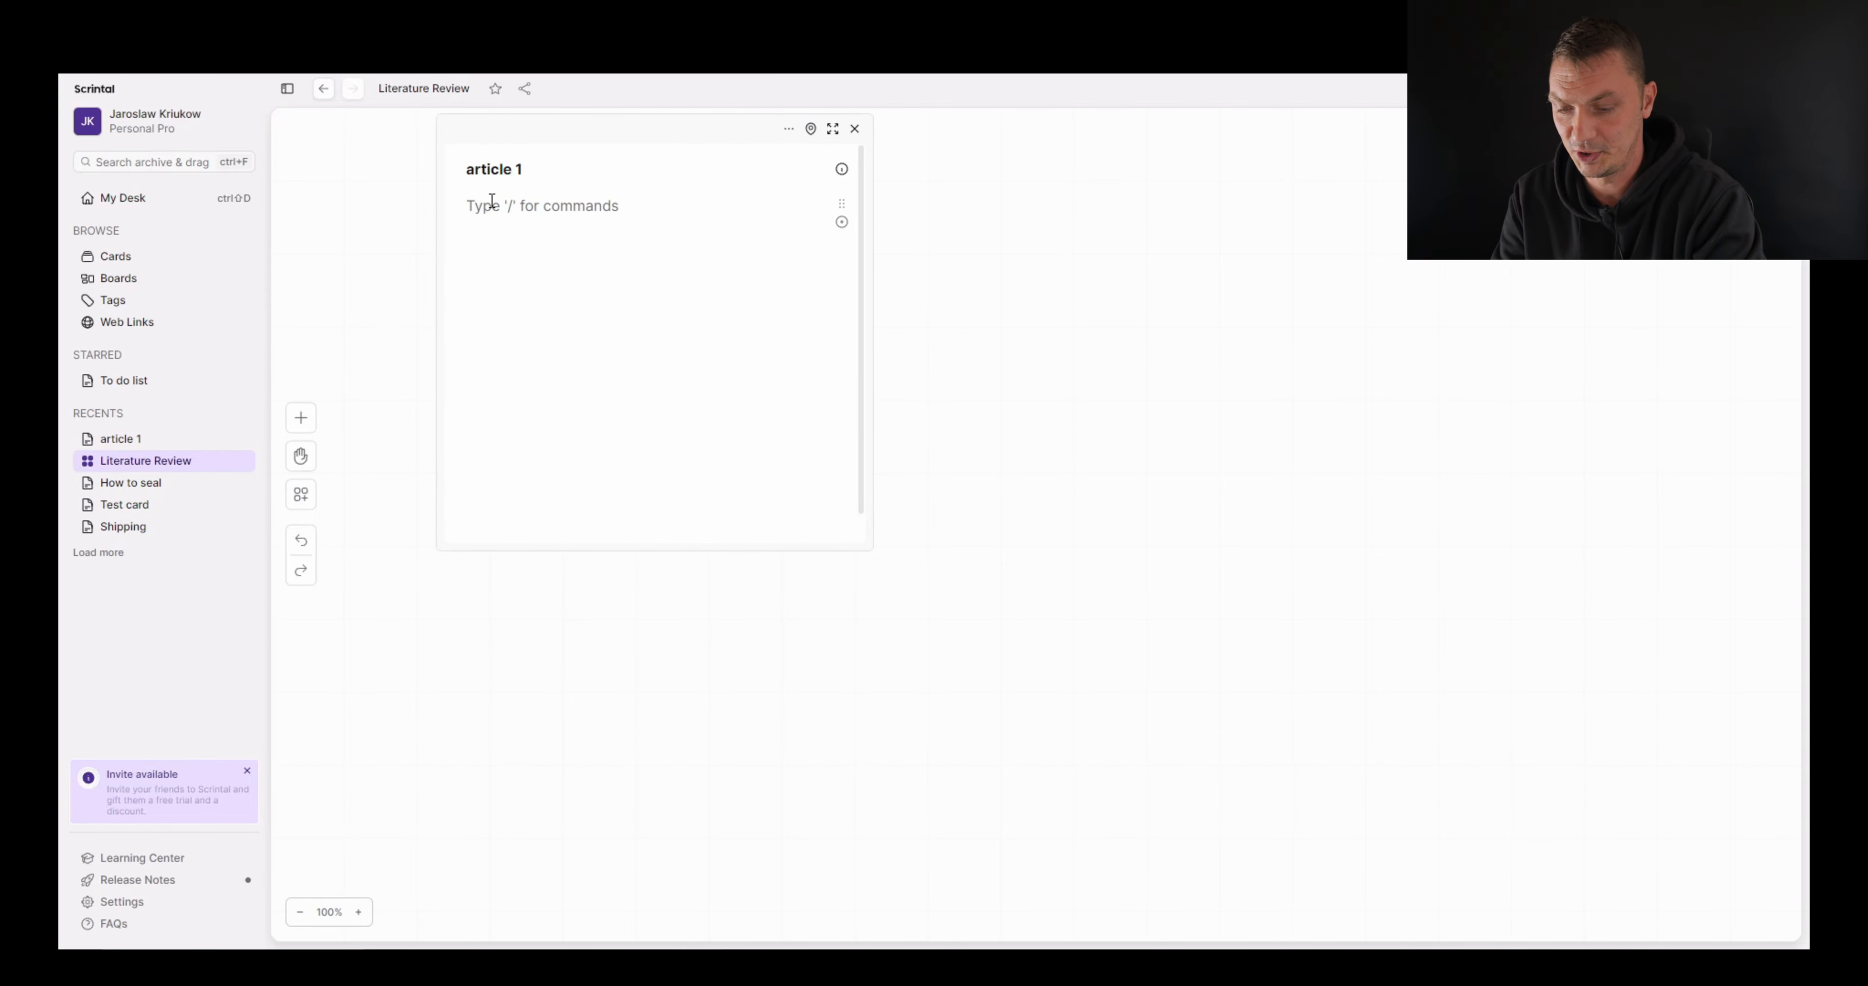
- Upload the "2011 Norton Identity language learning and social change" PDF into the body of the article 1 card
type("/")
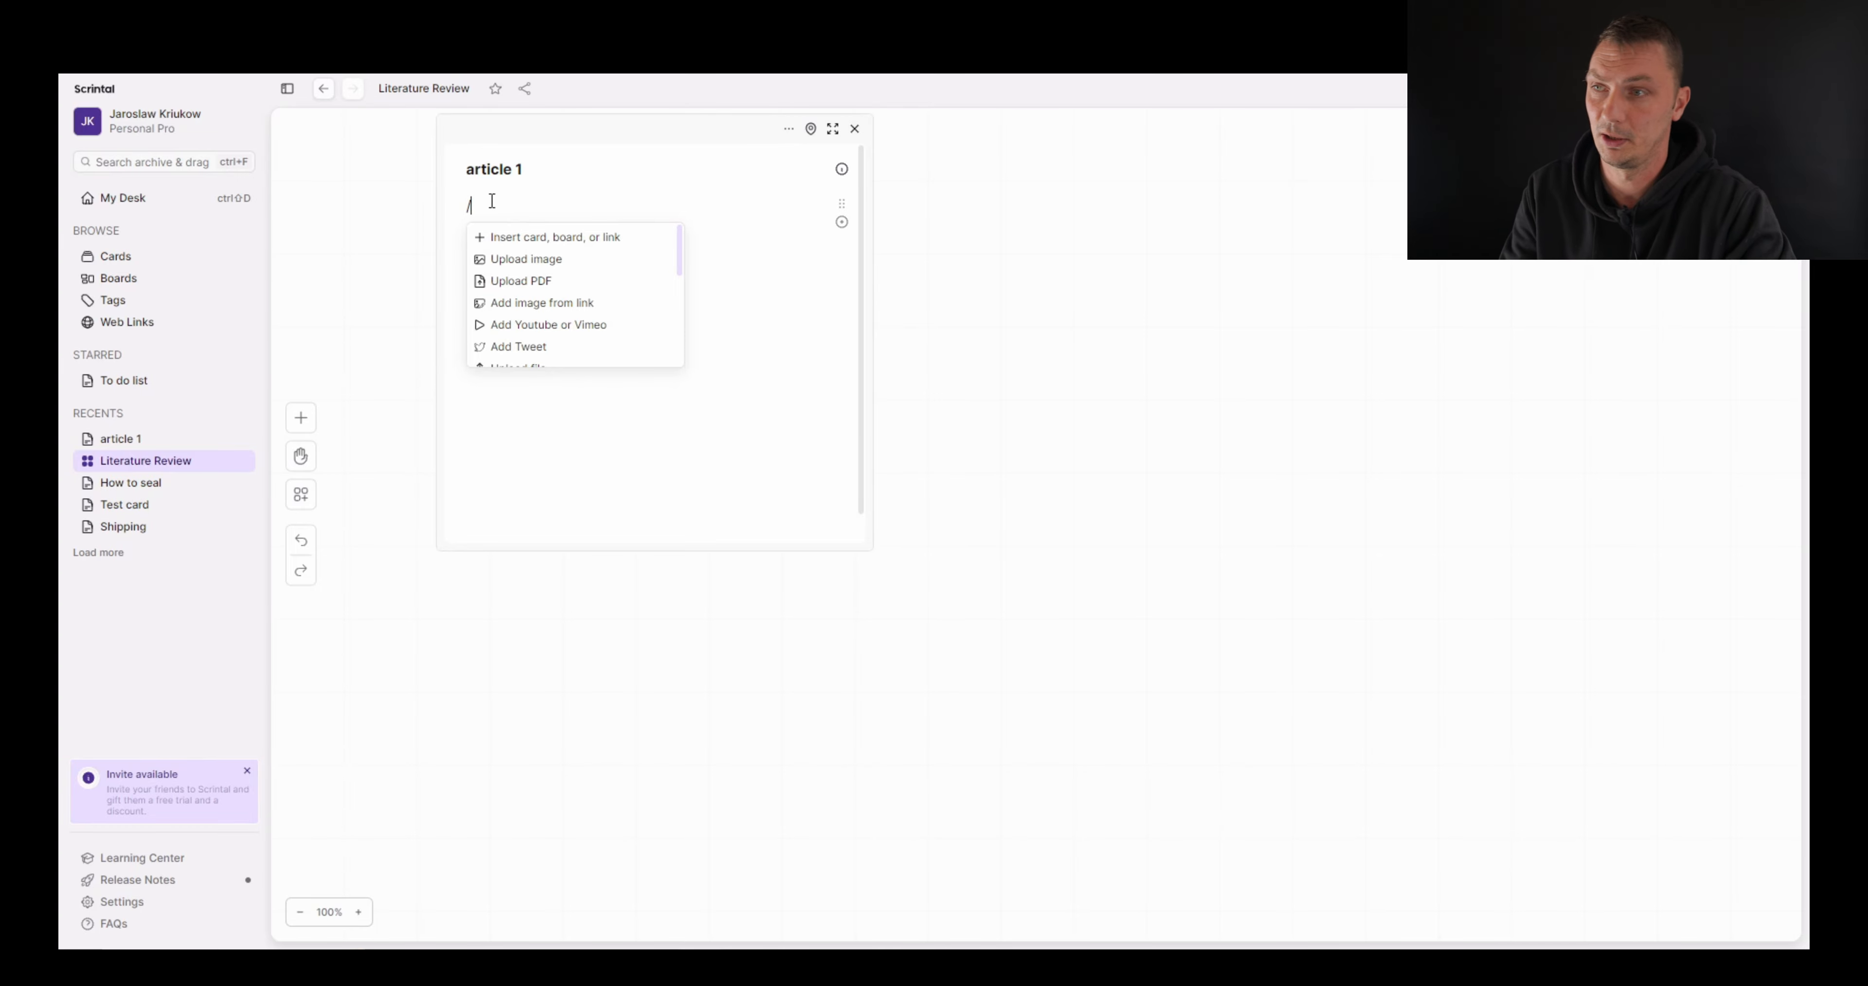
left_click(519, 289)
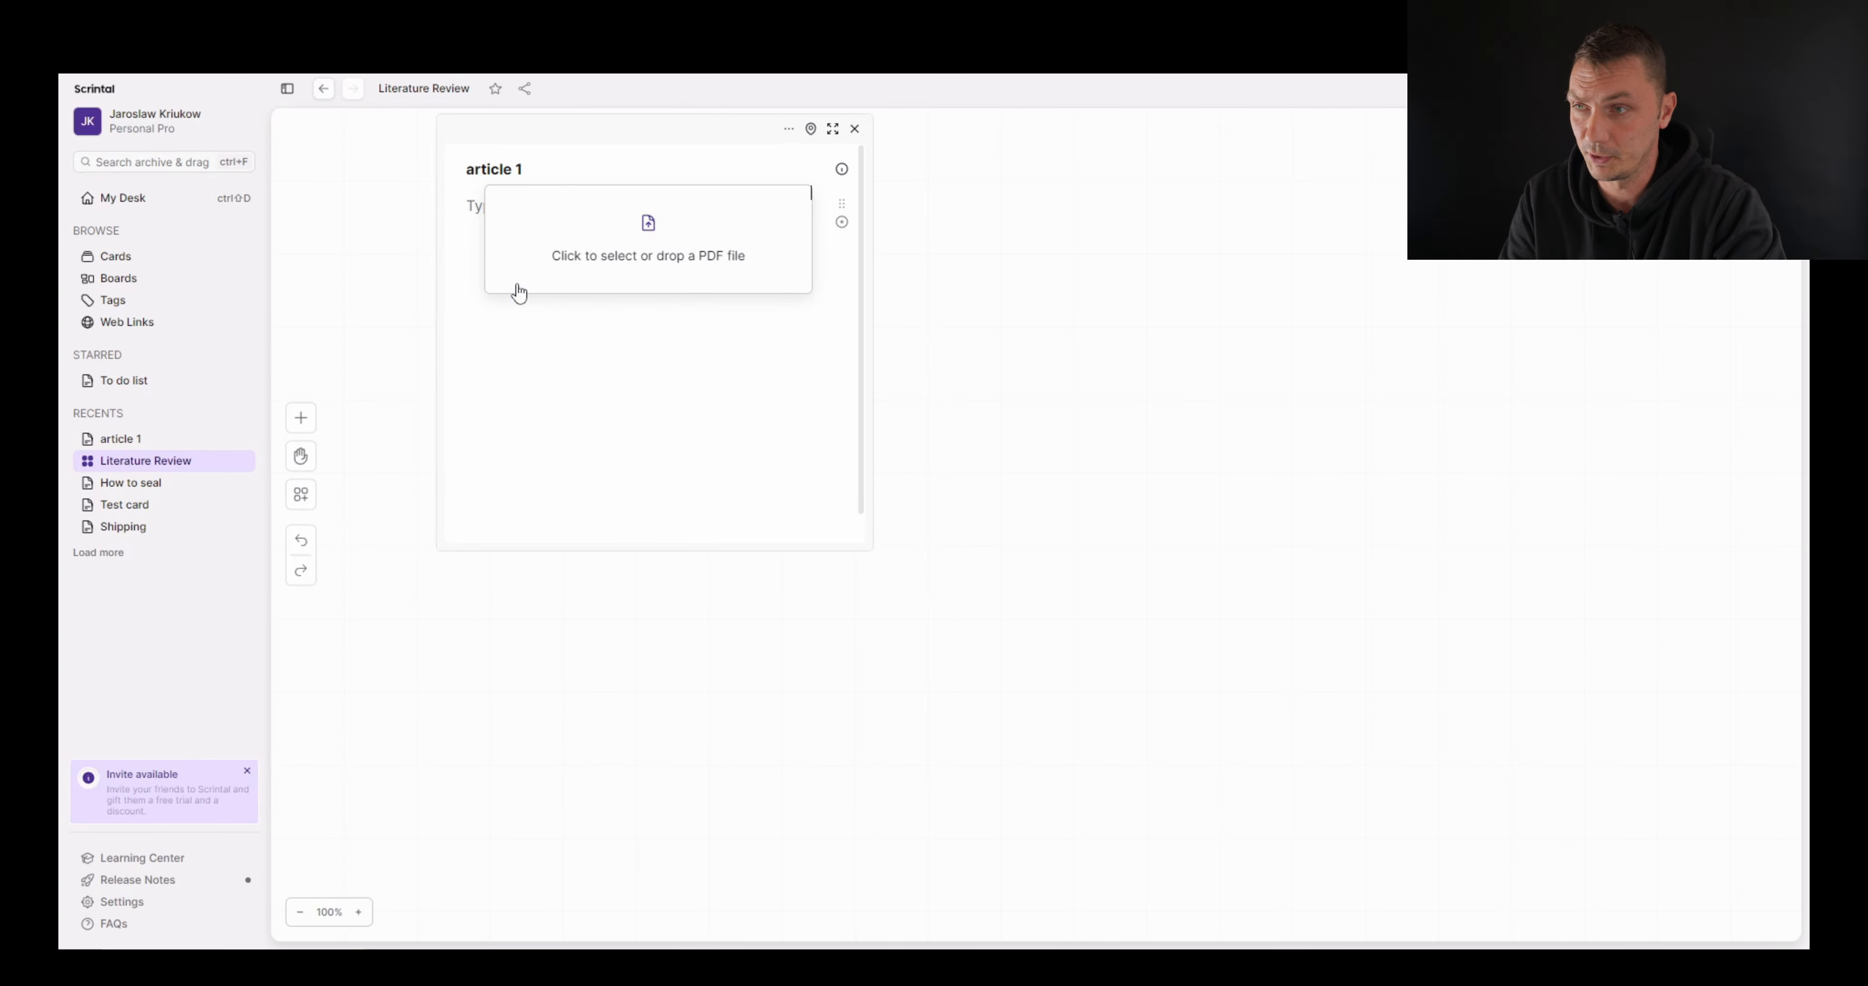
left_click(632, 268)
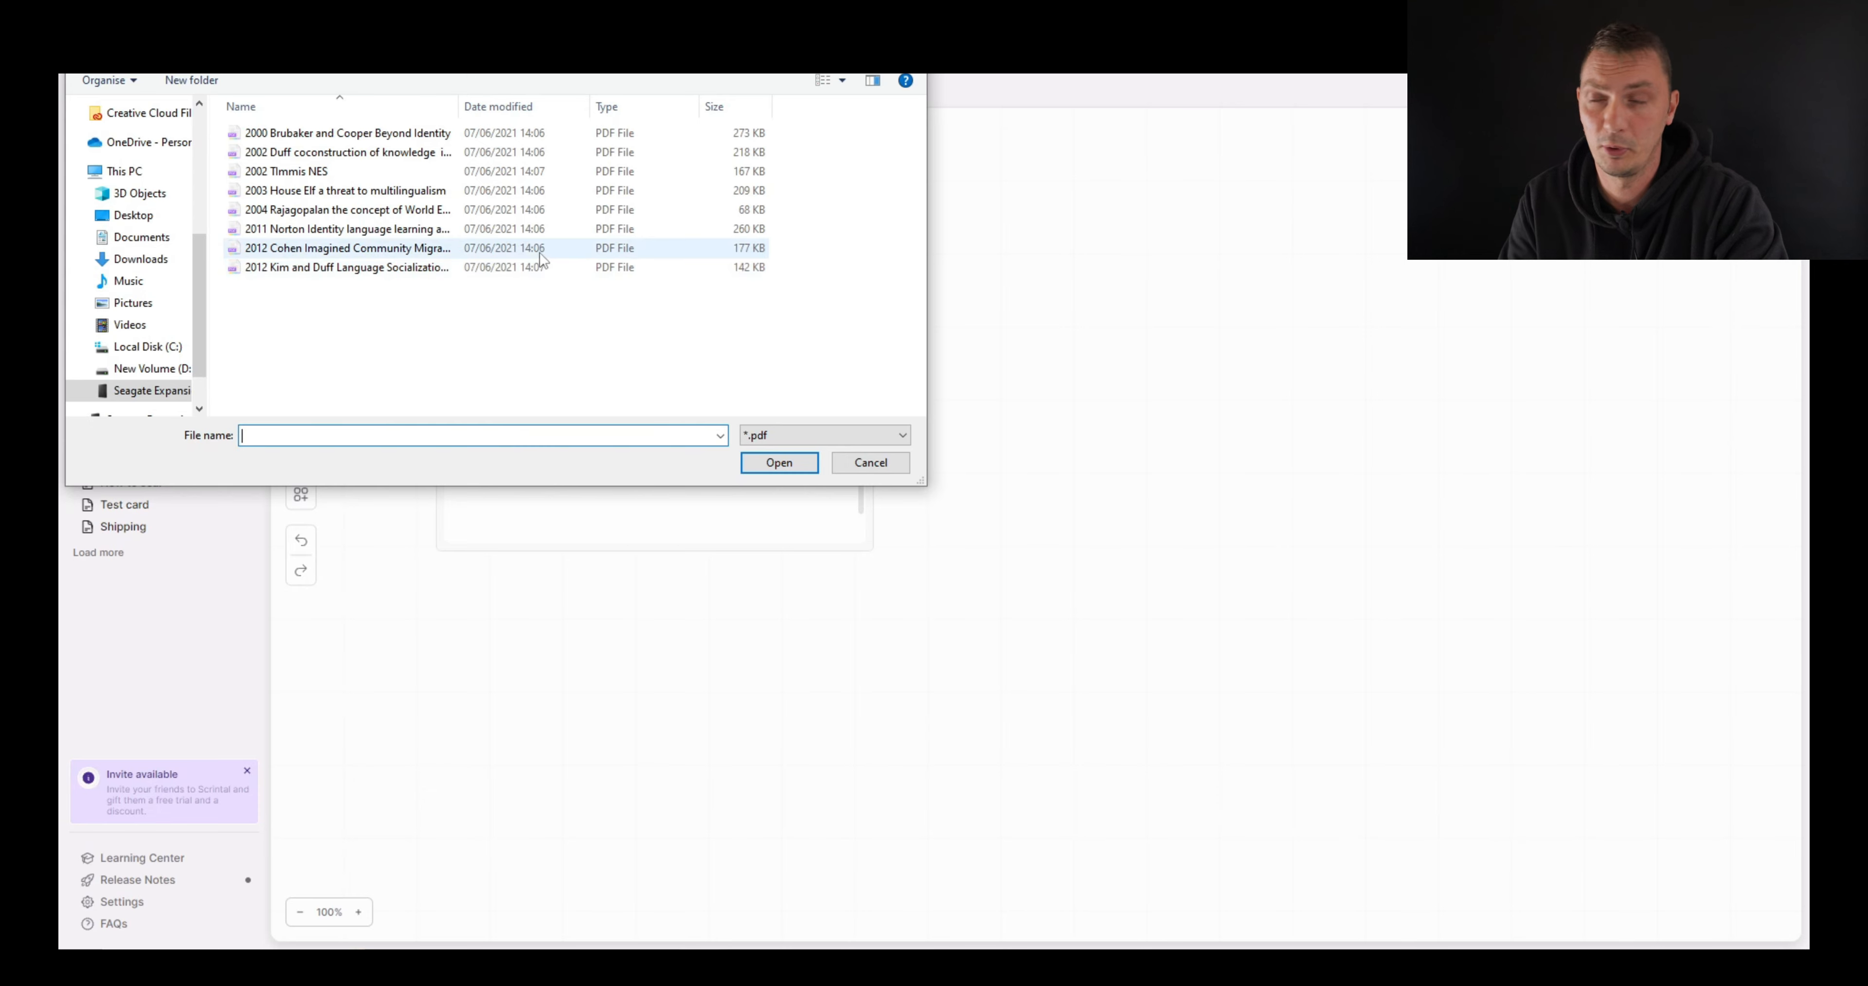
double_click(270, 231)
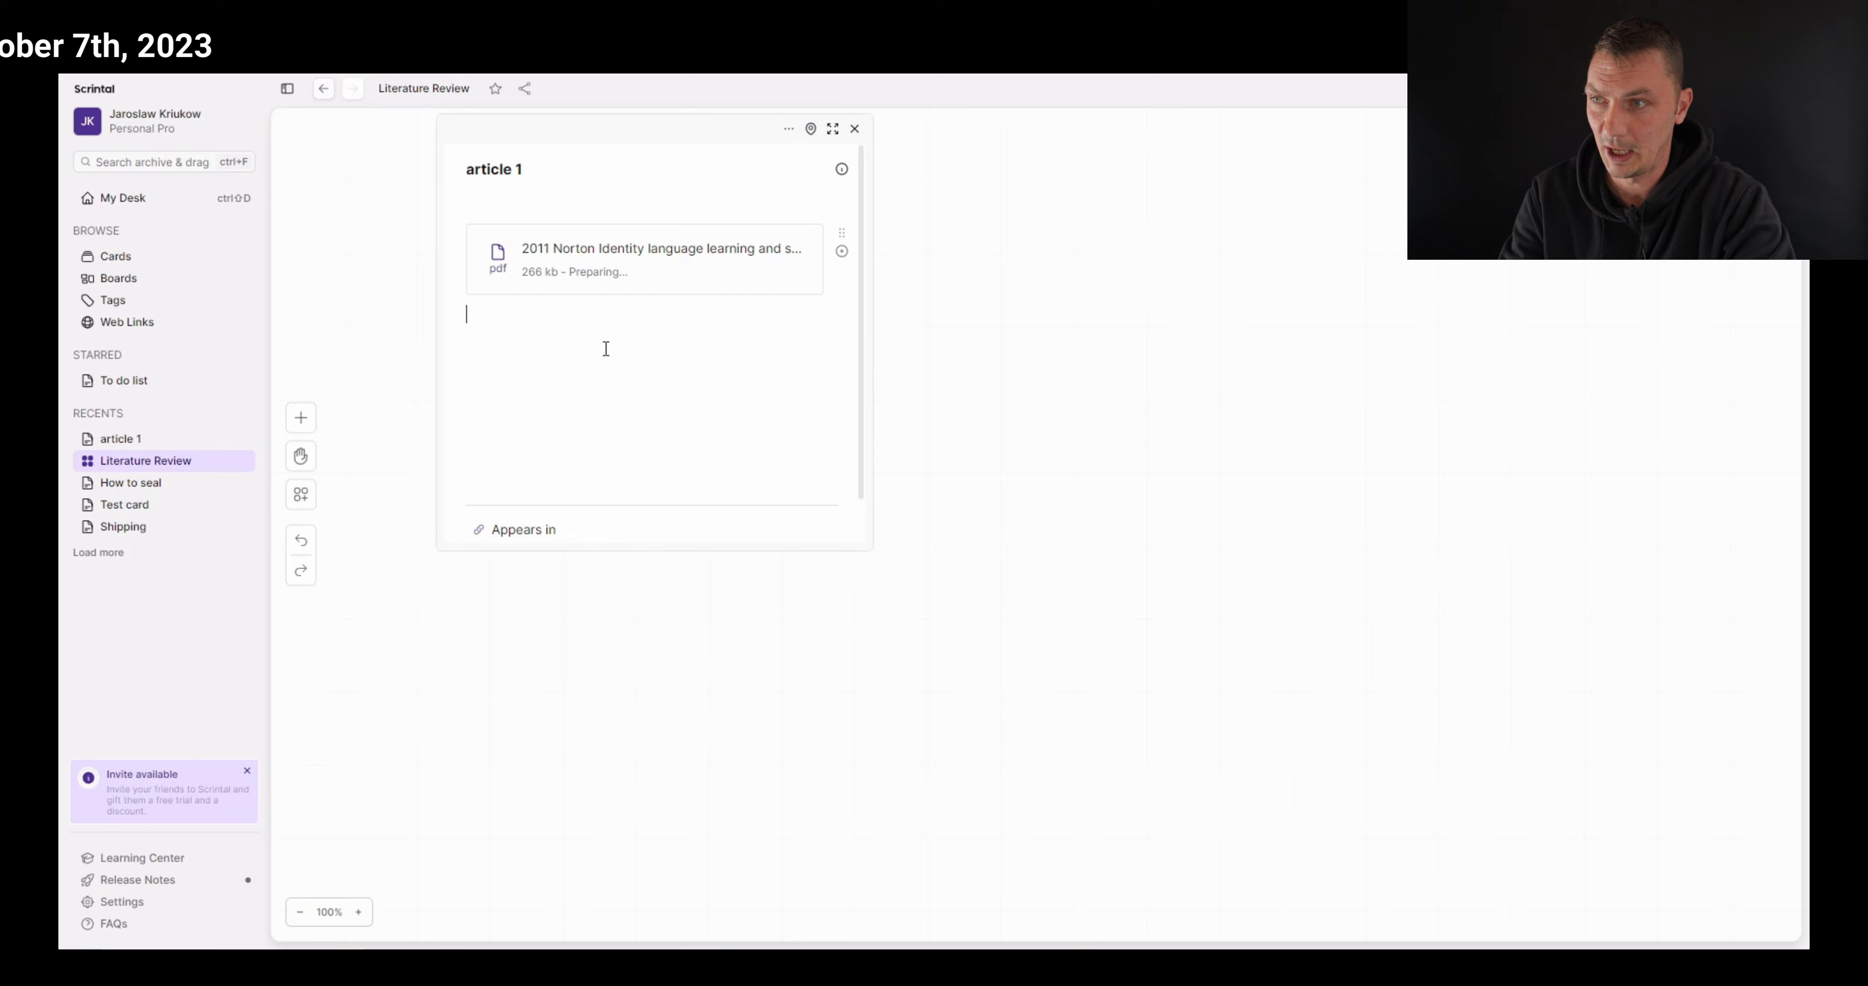
key("BackSpace")
key("BackSpace")
key("BackSpace")
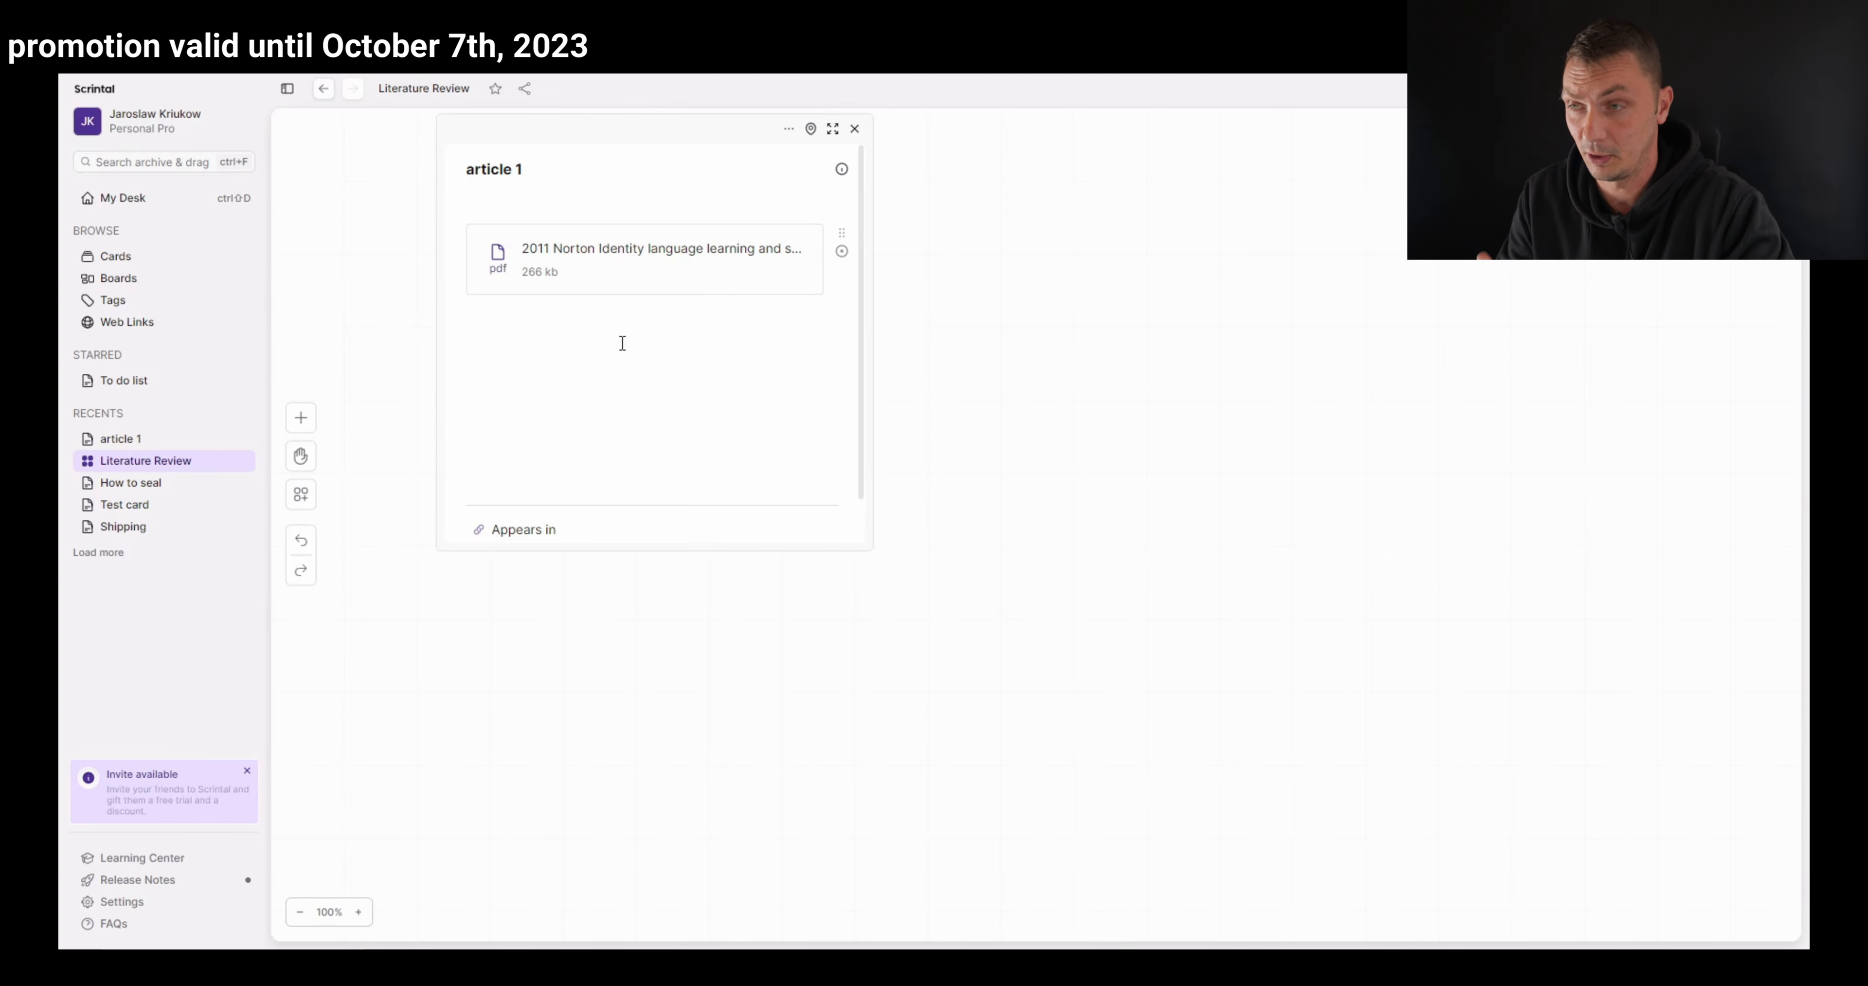
- Open the attached Norton PDF, enlarge its viewer window and go to page 413
left_click(584, 272)
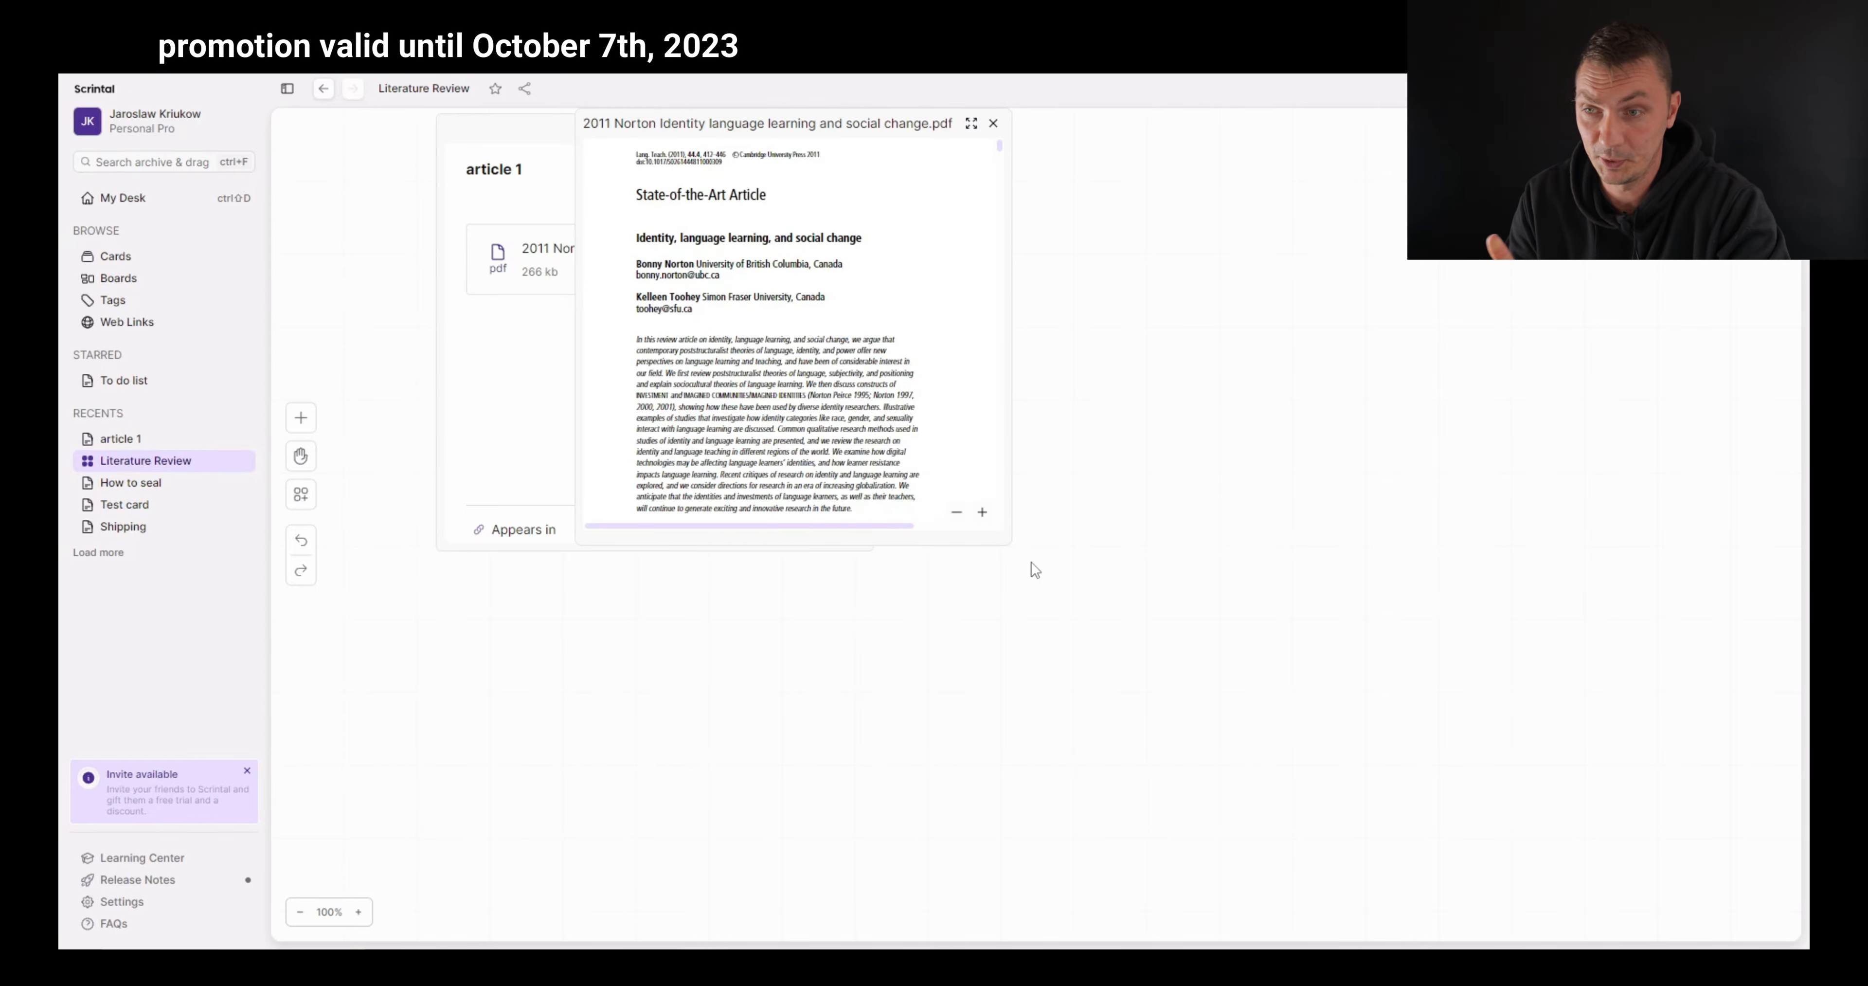
left_click_drag(1008, 542, 1467, 822)
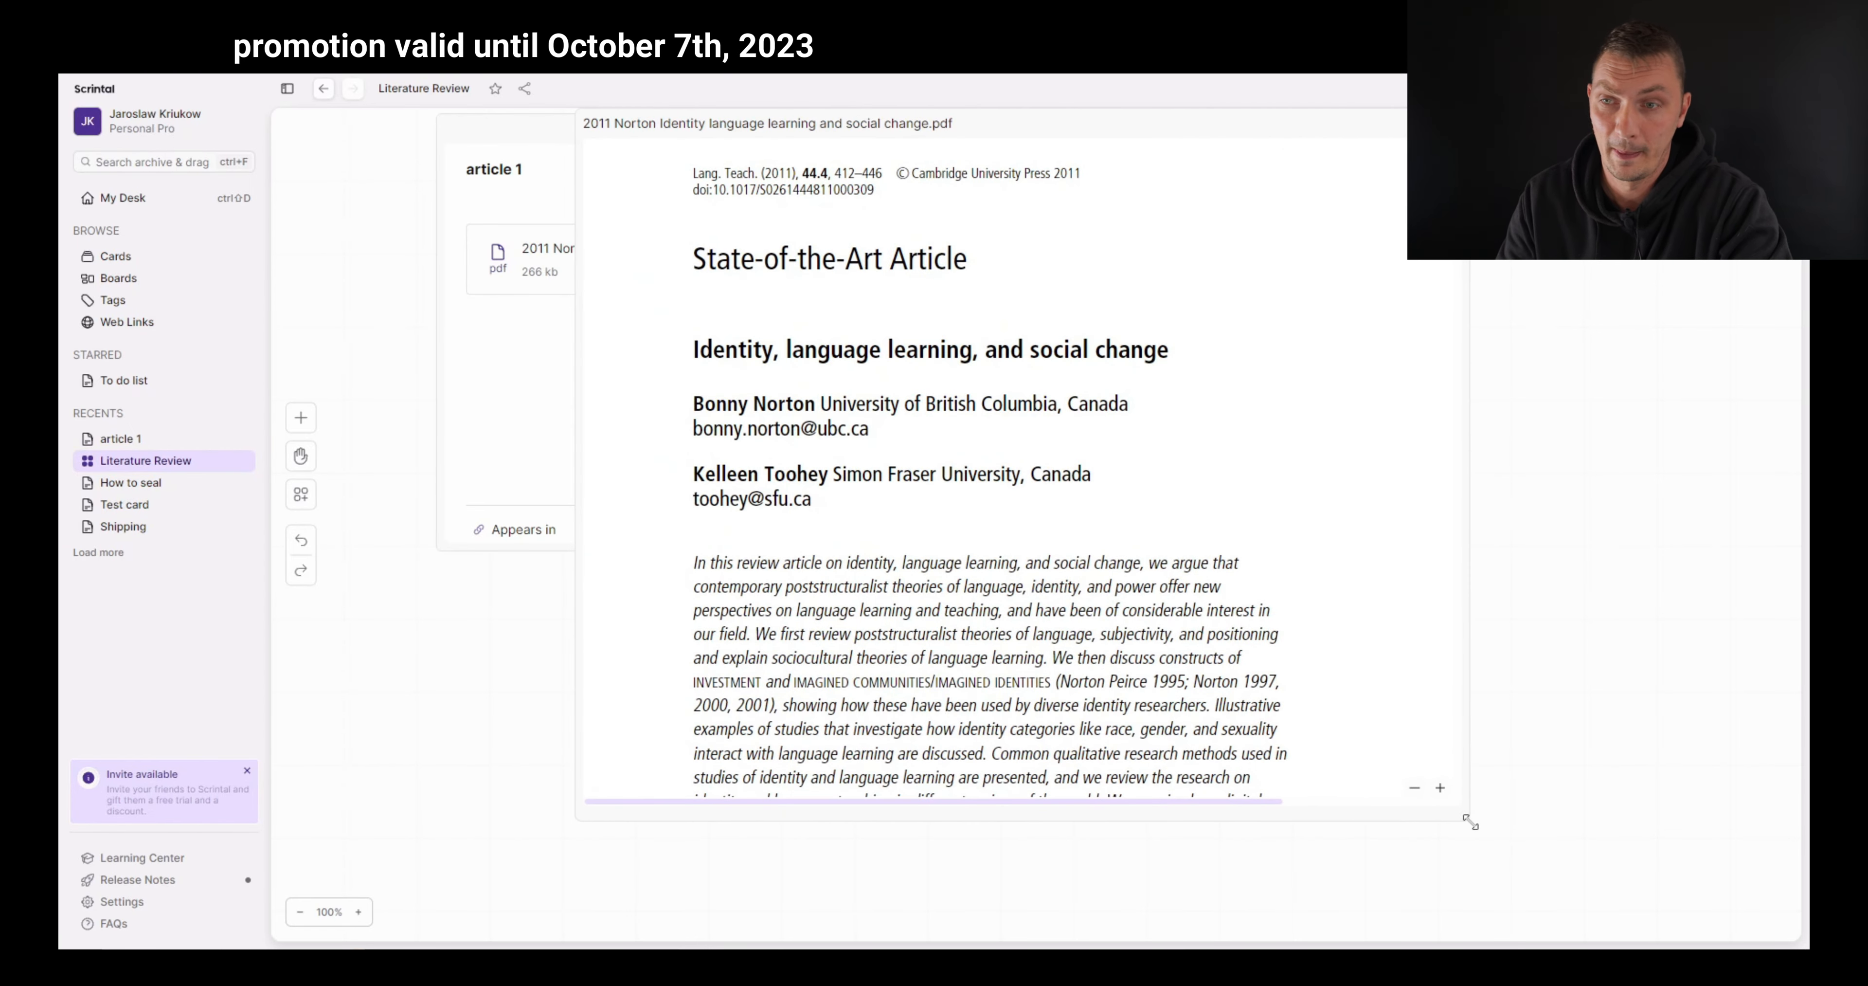
scroll(1054, 437, "down", 3)
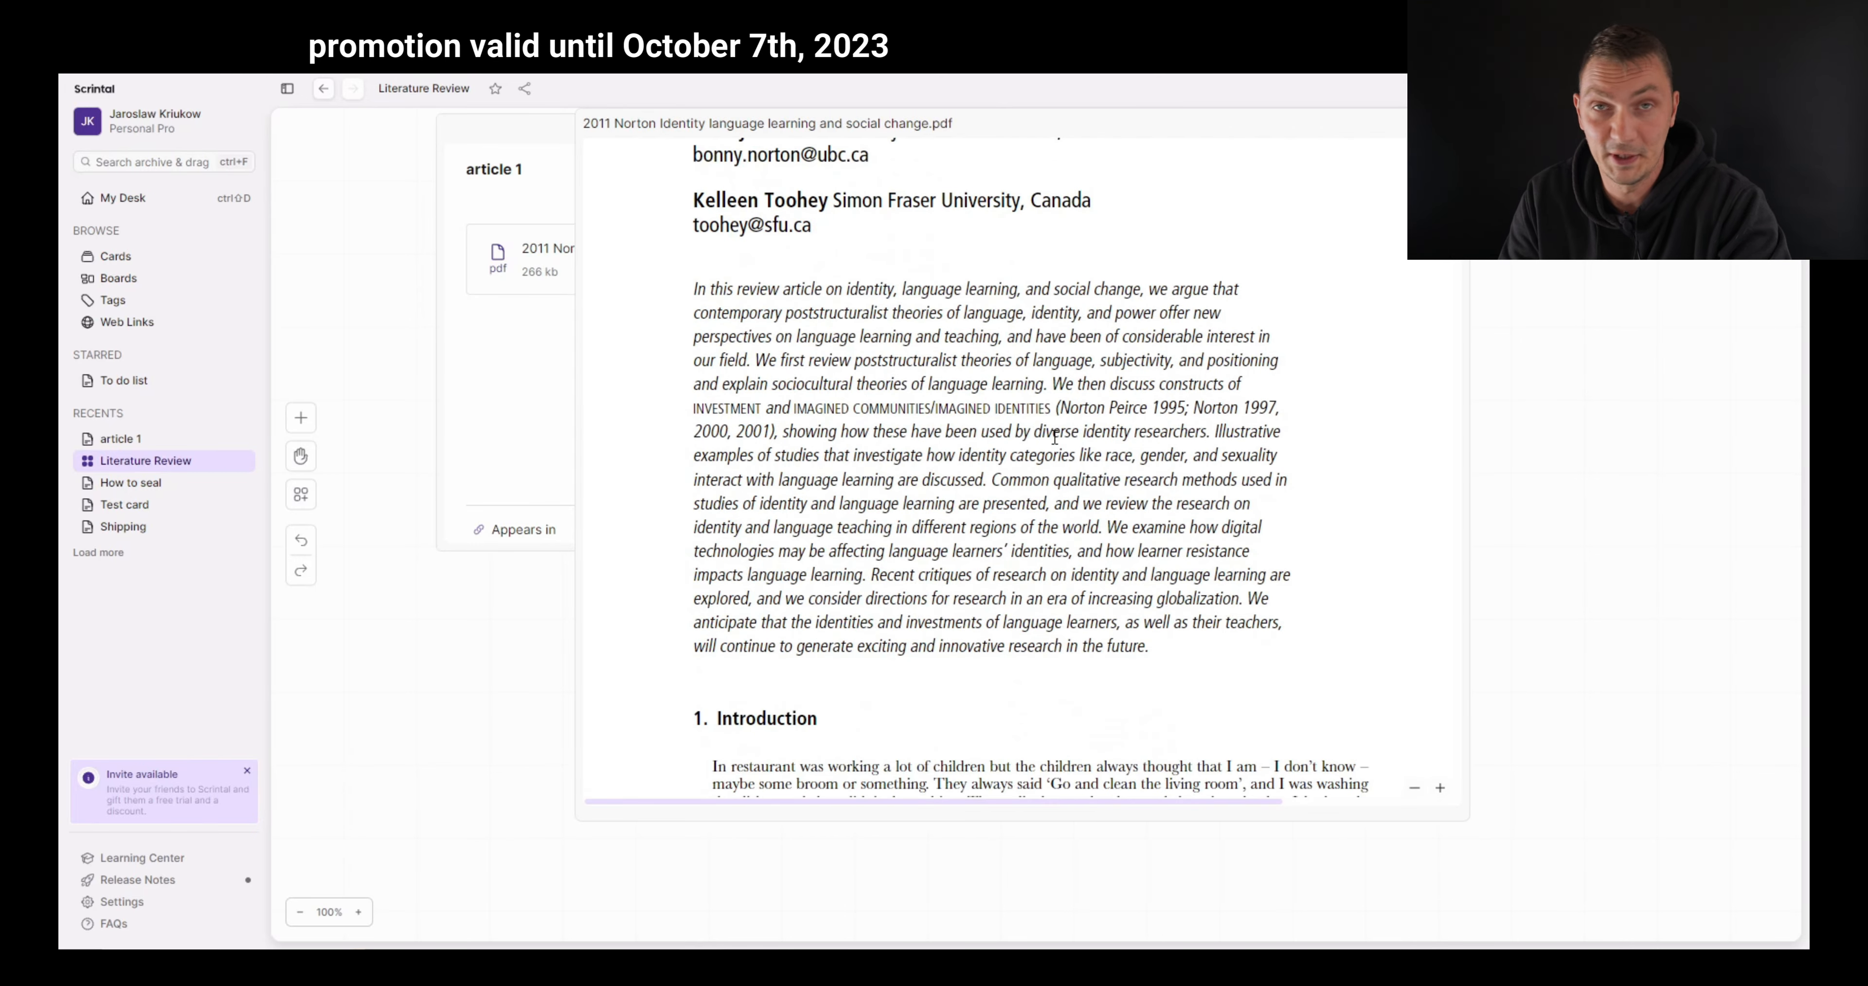
scroll(1023, 390, "down", 13)
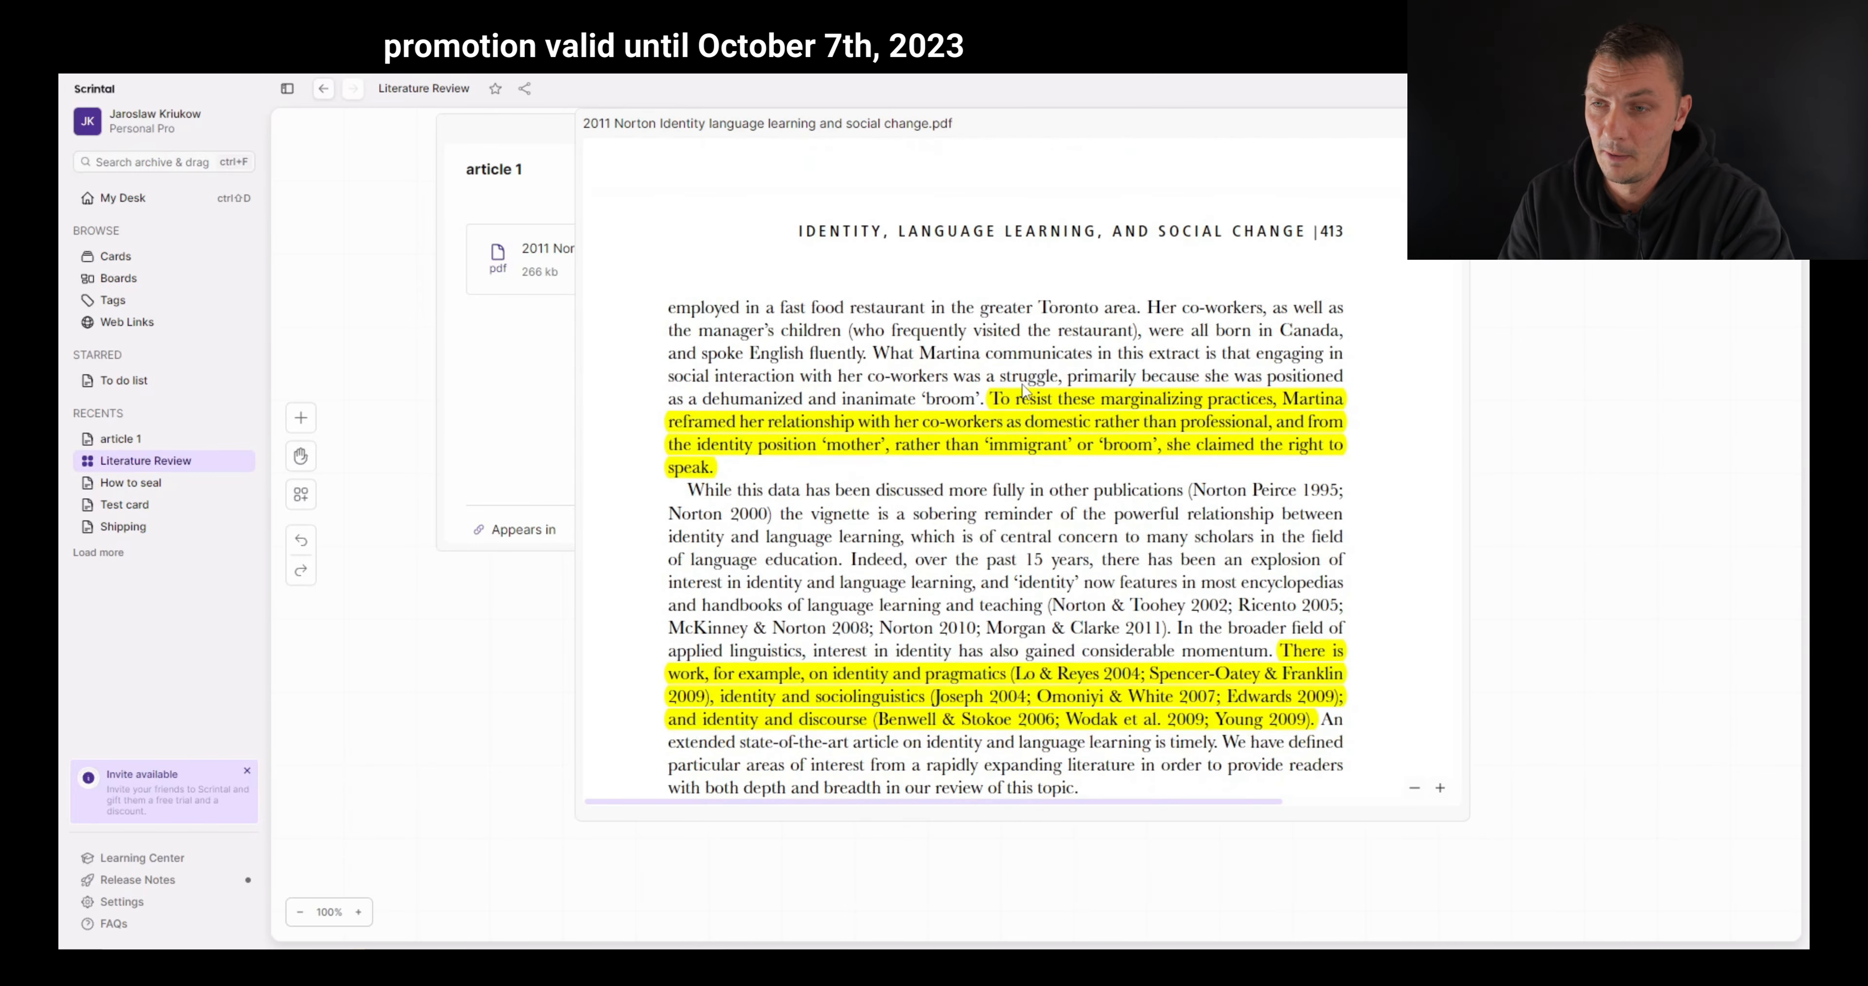
- Copy the PDF passage from "Given that the article represents" to "often cited article" into the card below the attachment, in quotation marks
scroll(1023, 391, "down", 2)
left_click_drag(684, 445, 1008, 469)
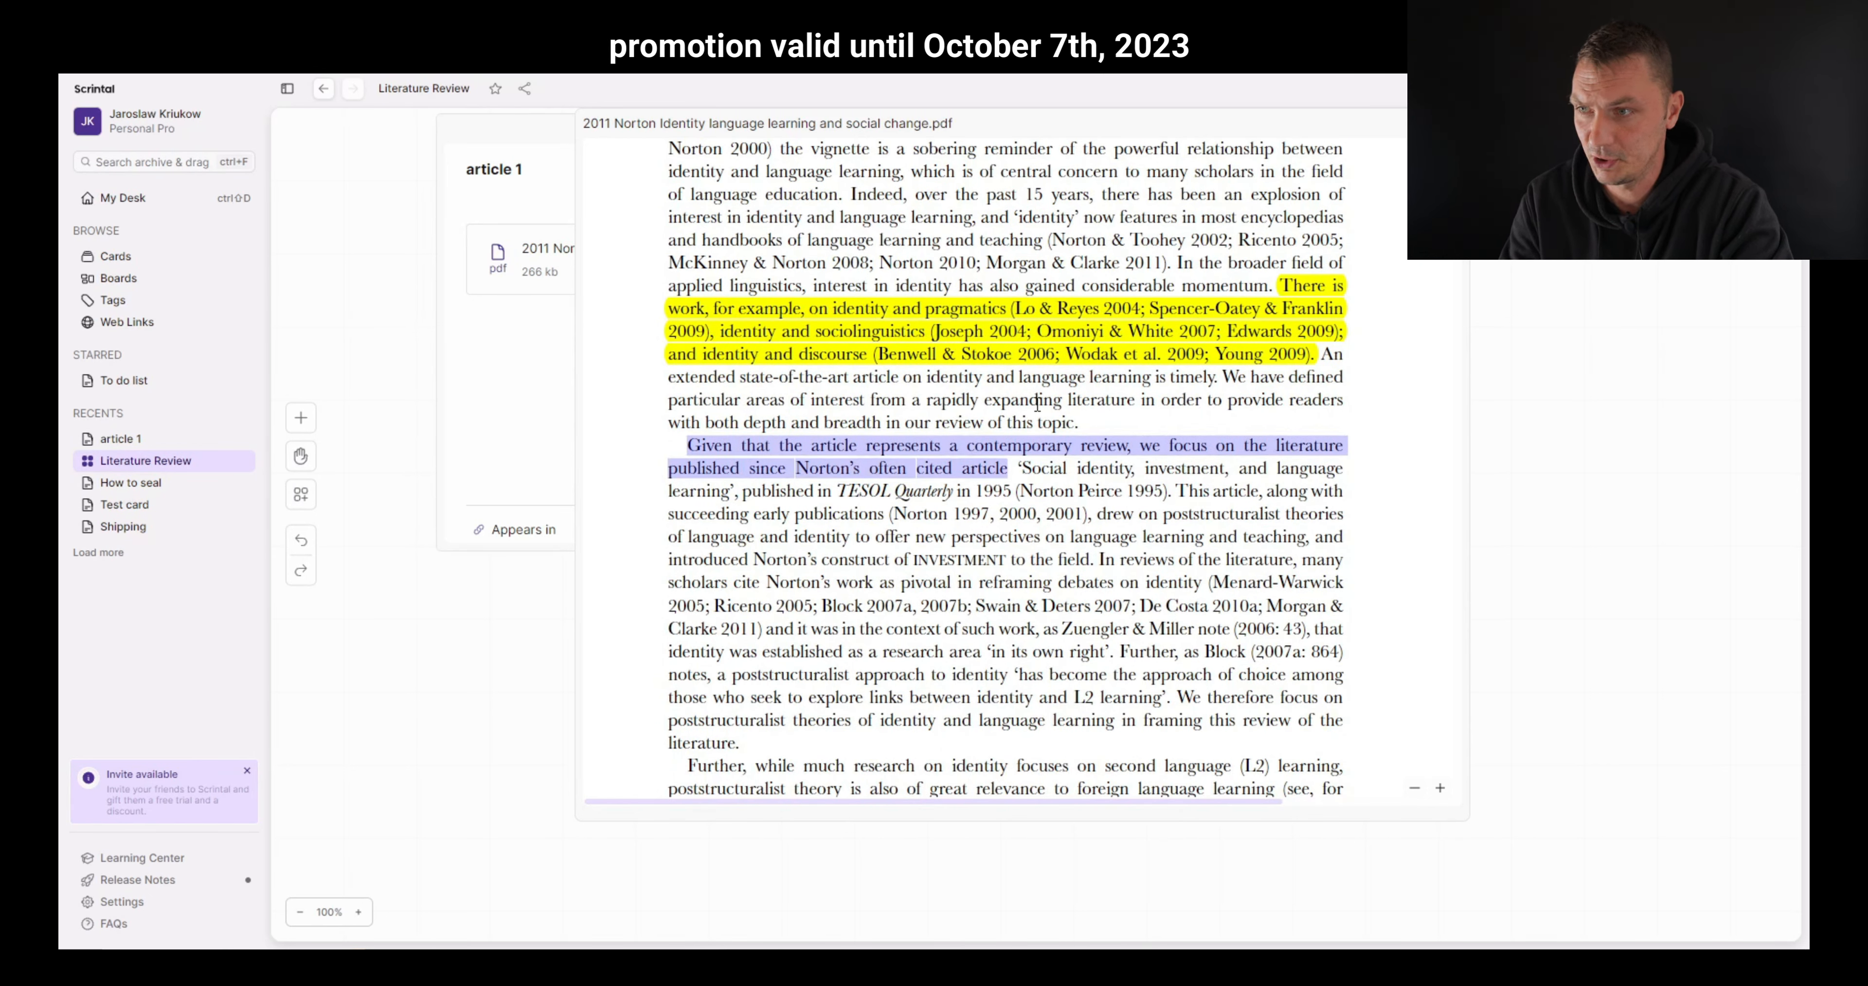
left_click(518, 371)
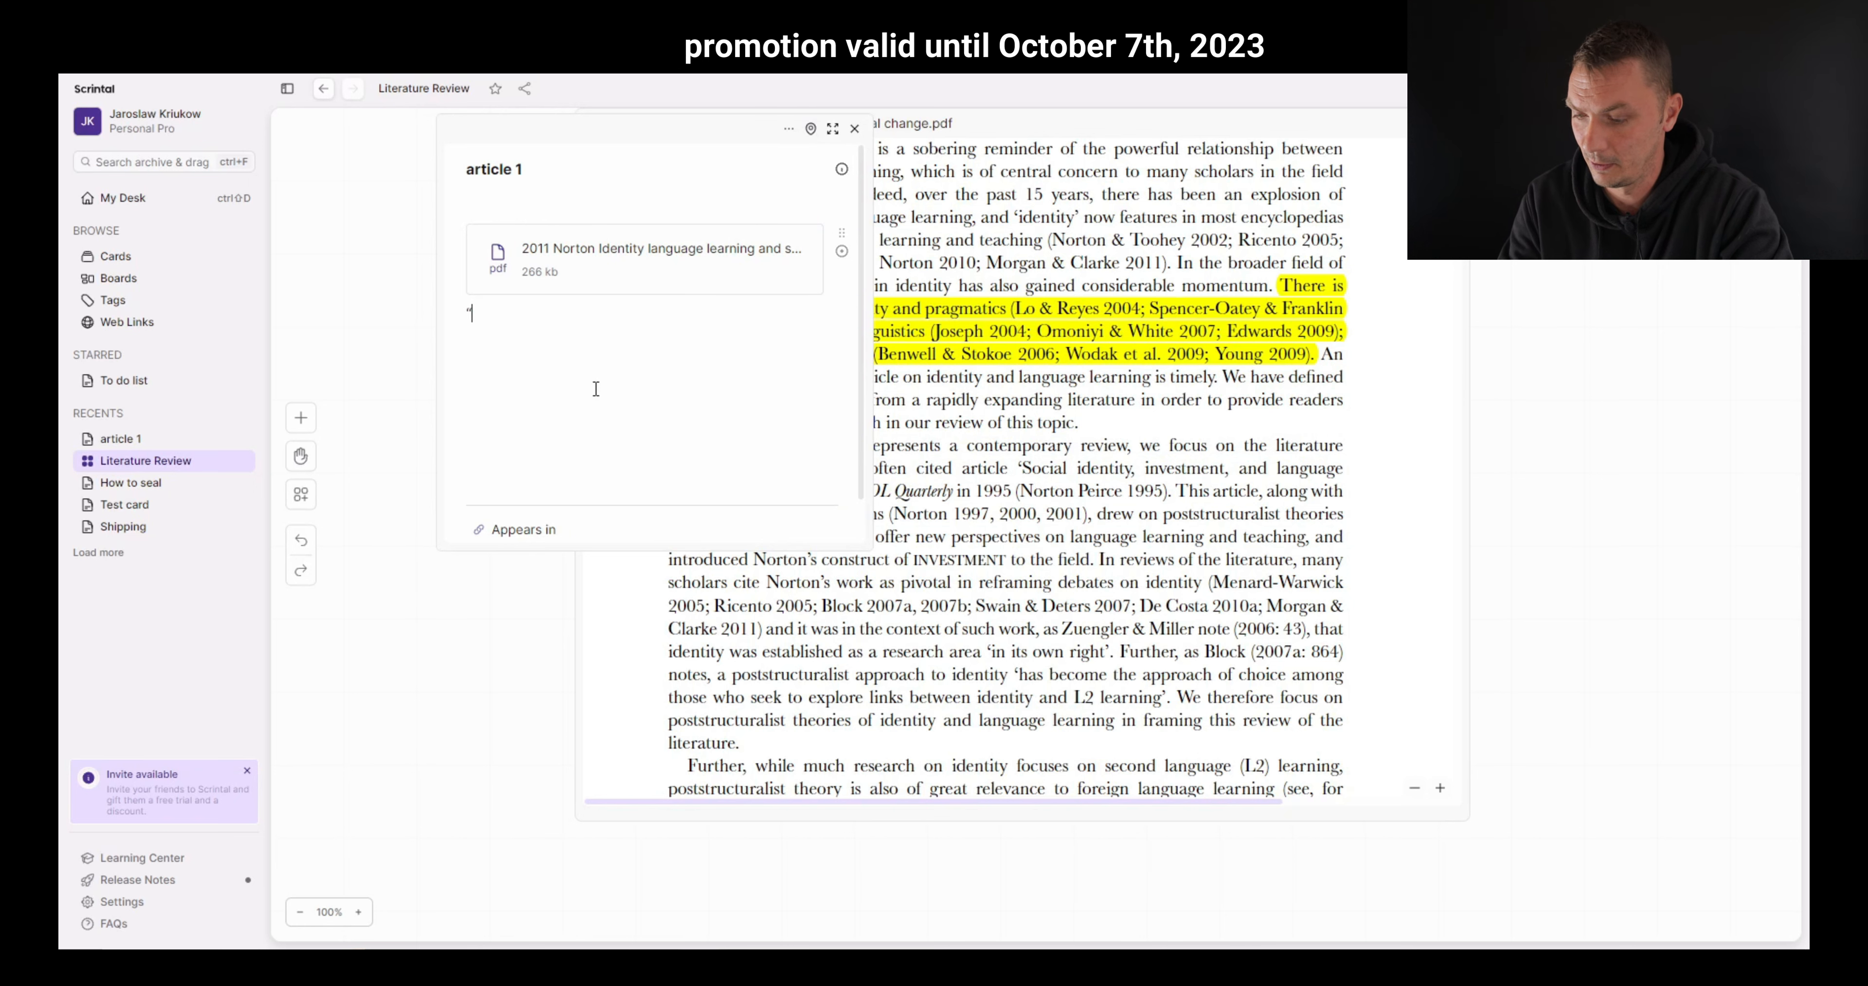
type("\"Given that the article represents a contemporary review, we focus on the literature published since Norton’s often cited article")
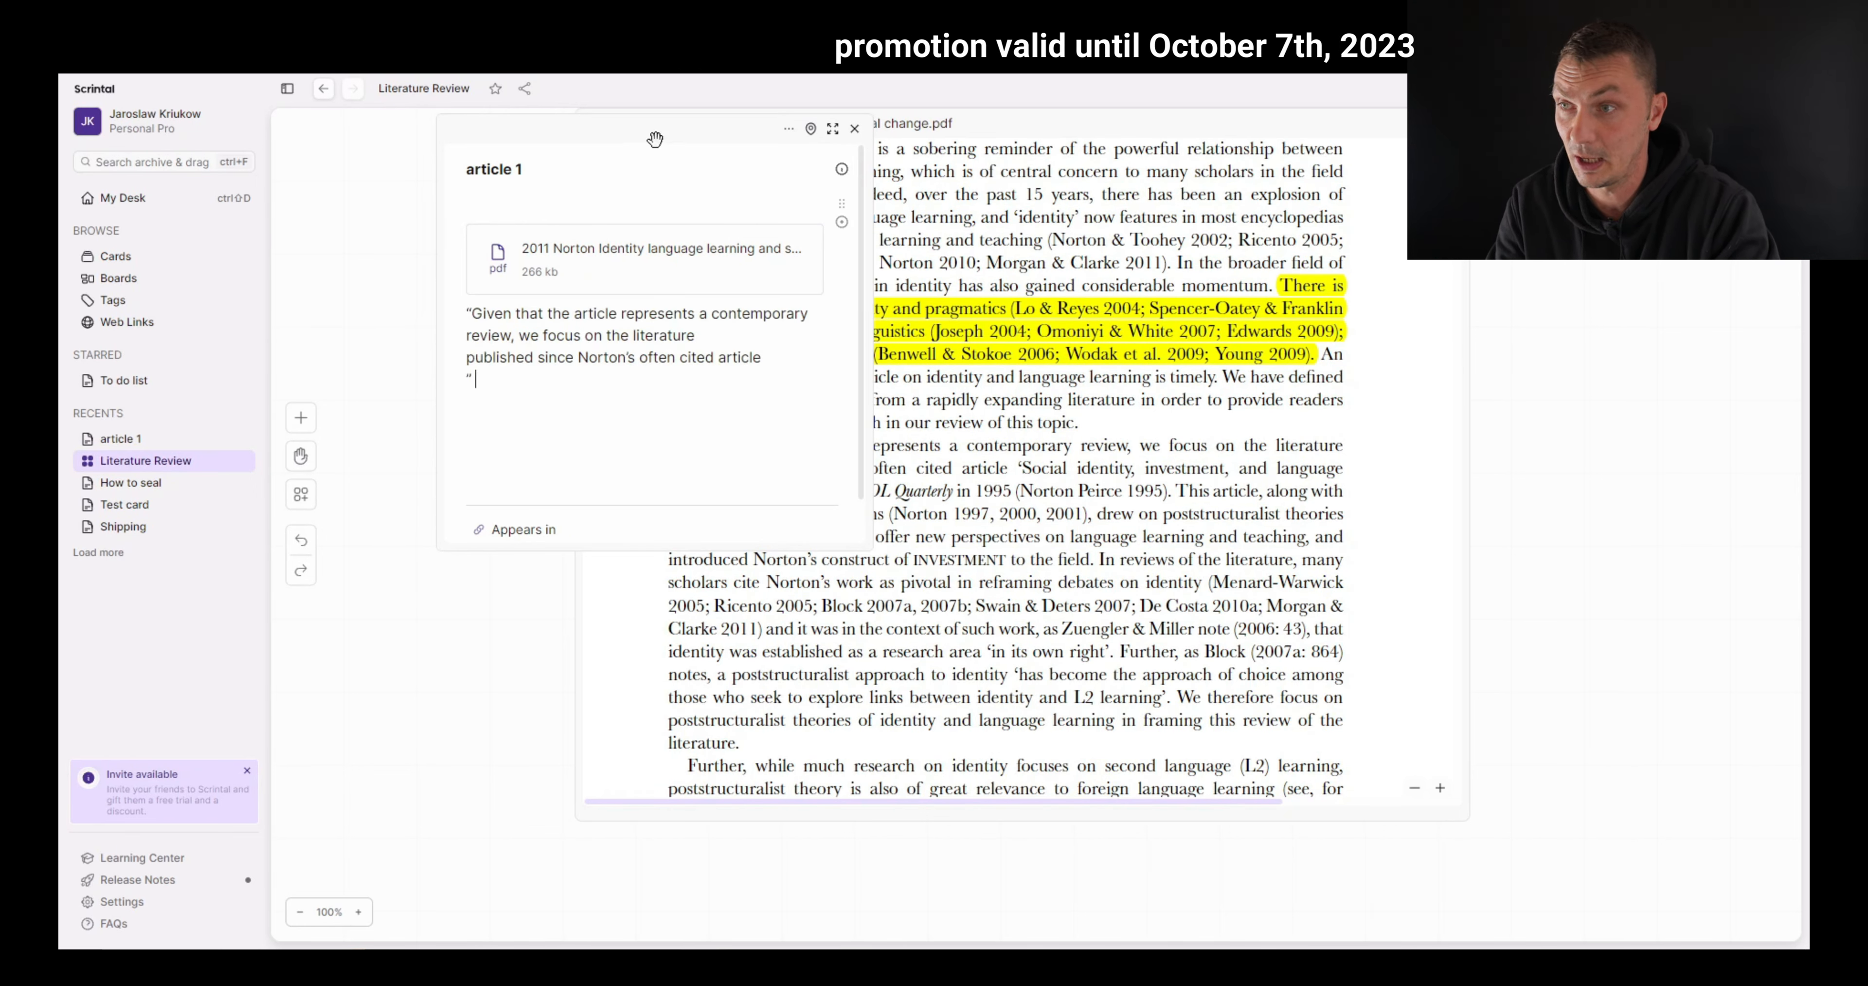
- Move the card clear of the page heading and add the page reference (413) after the quotation
left_click_drag(654, 137, 598, 253)
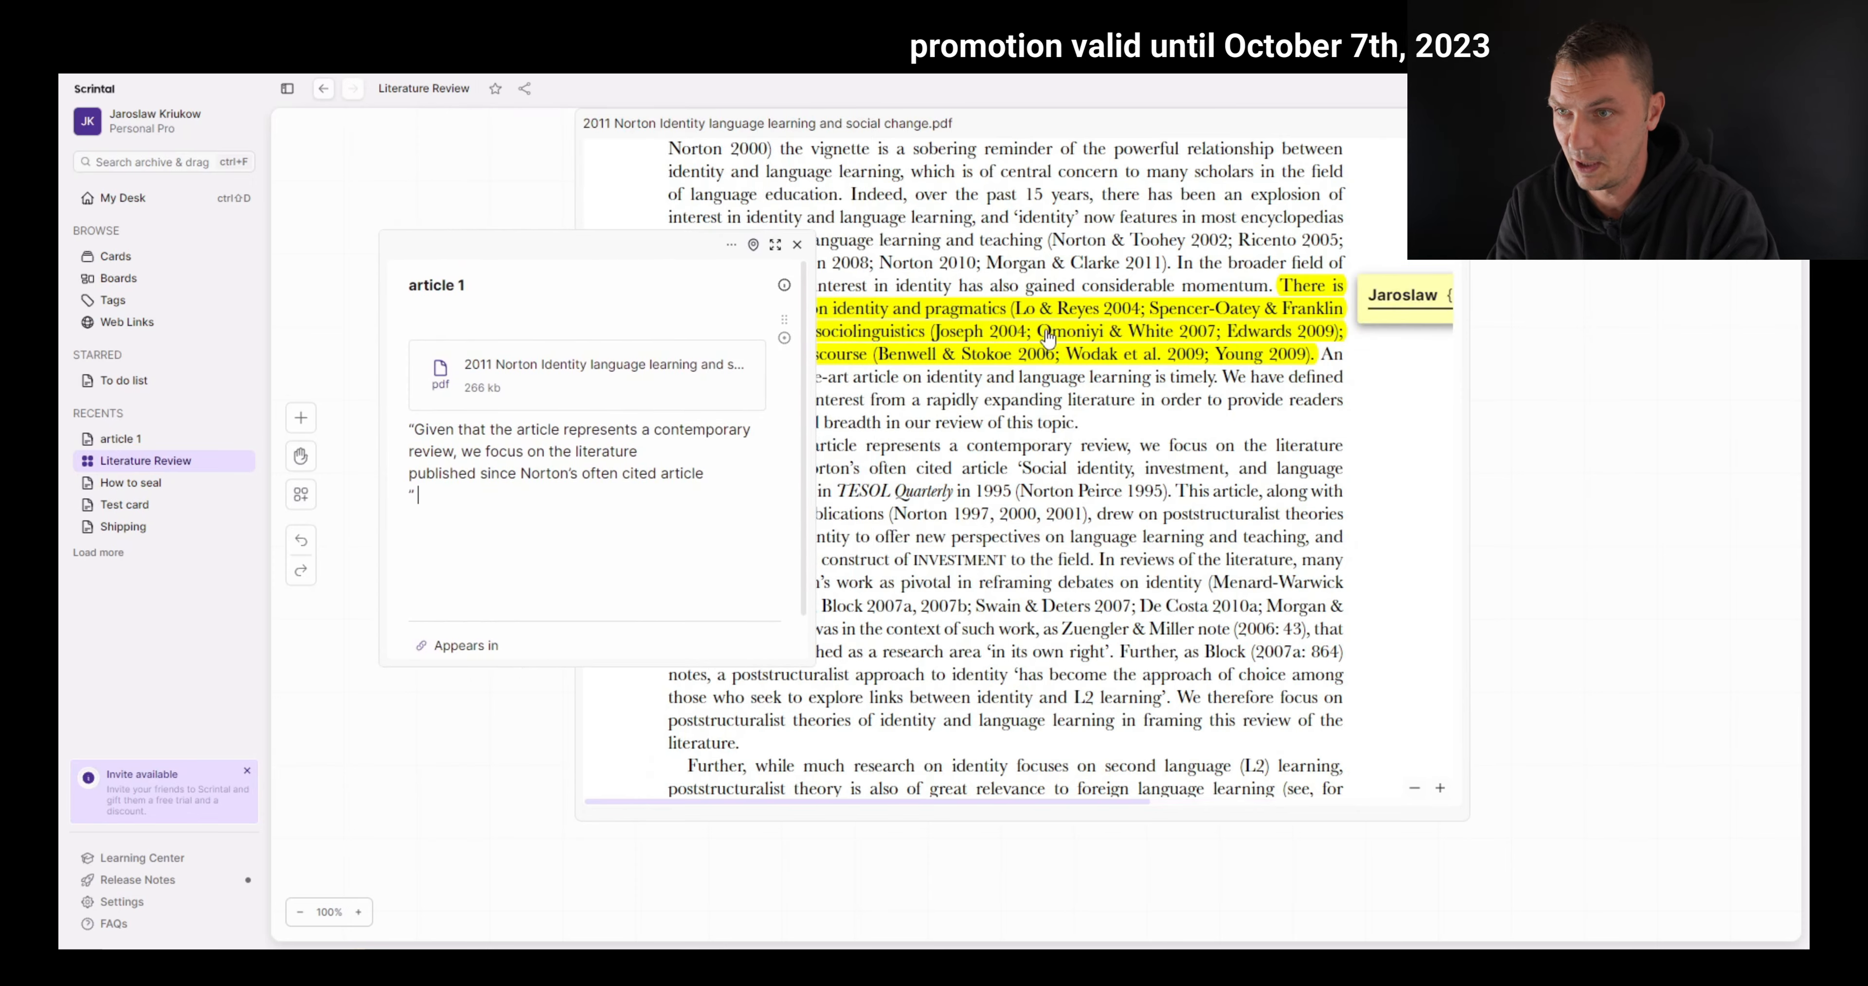
scroll(1071, 340, "up", 8)
scroll(1071, 341, "up", 3)
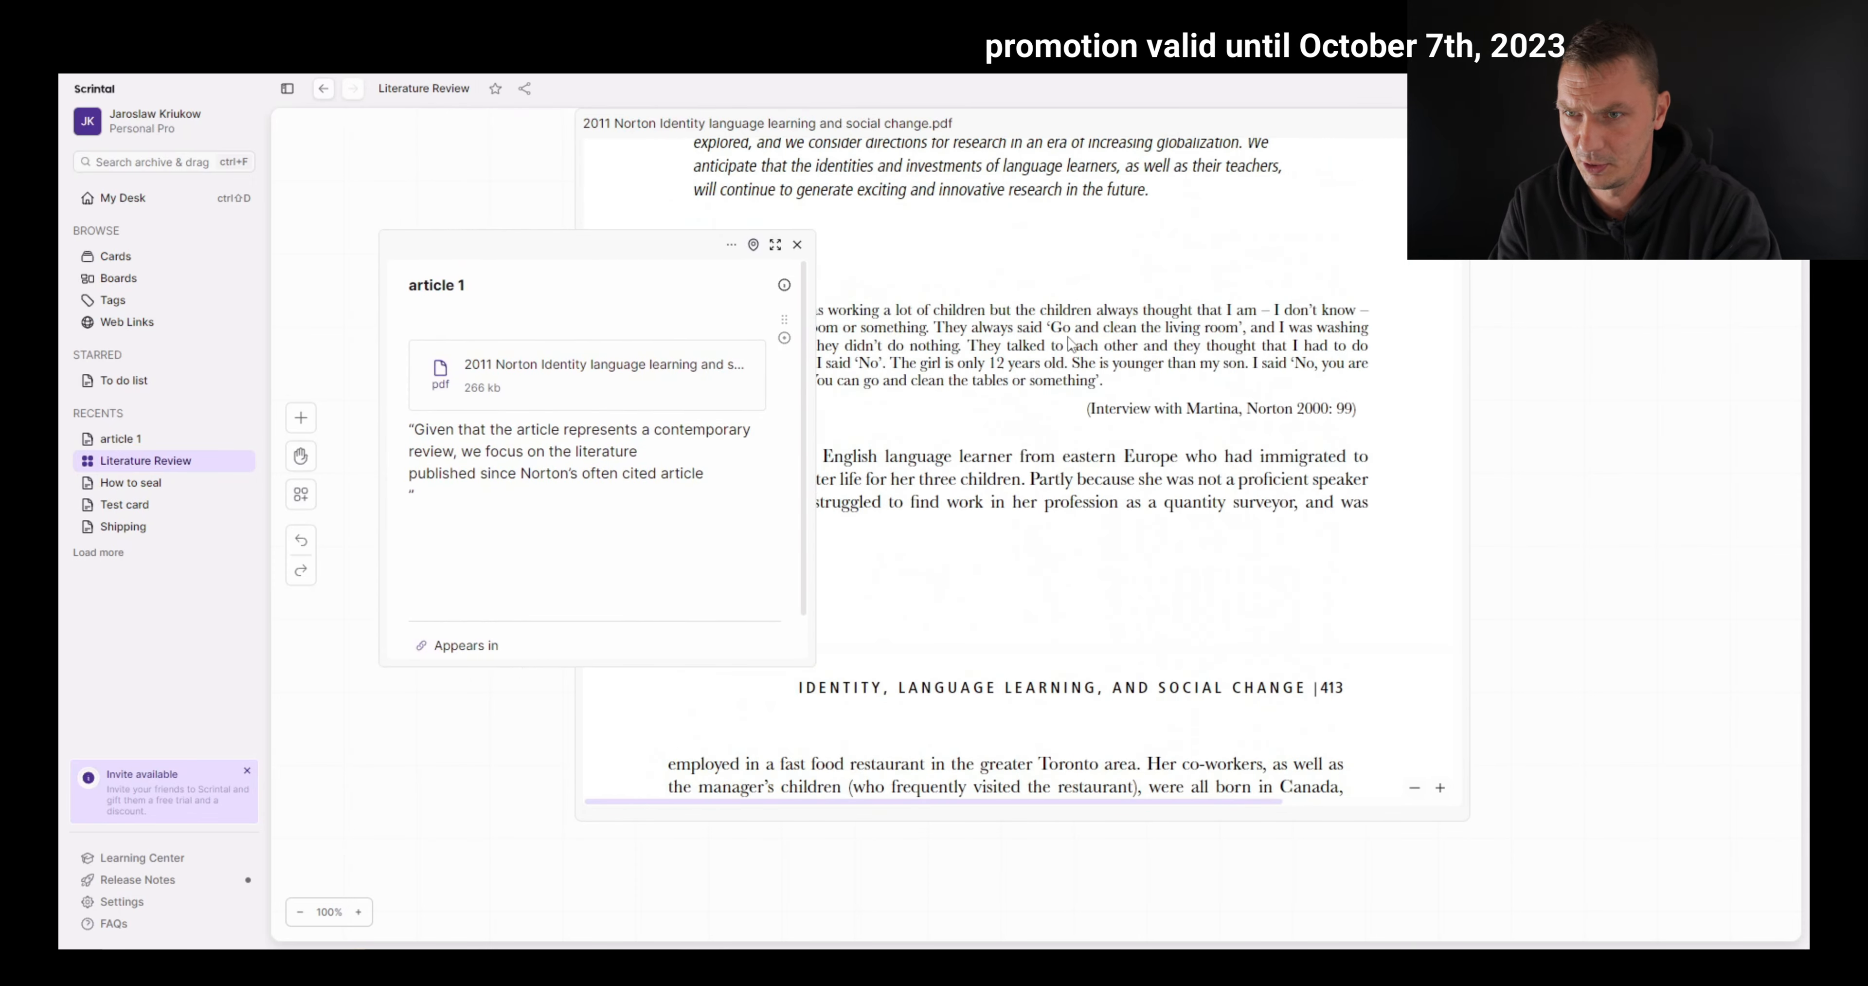
scroll(1070, 340, "down", 7)
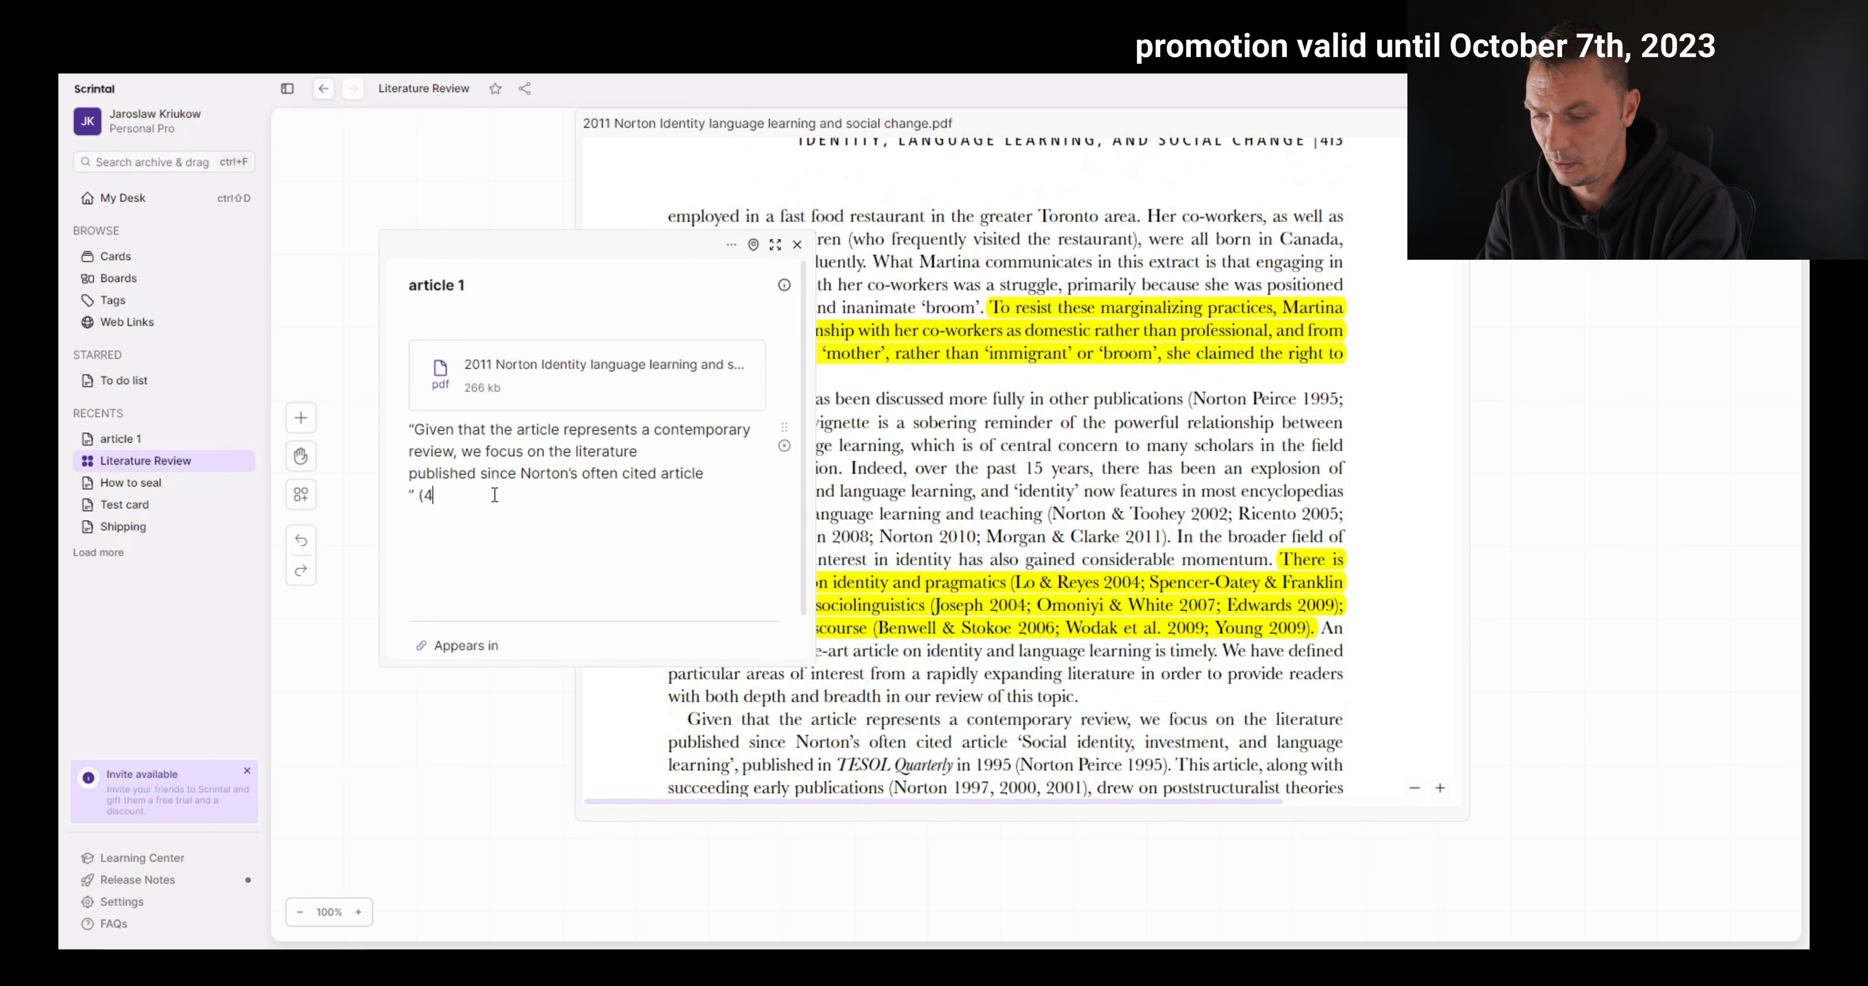
key("Return")
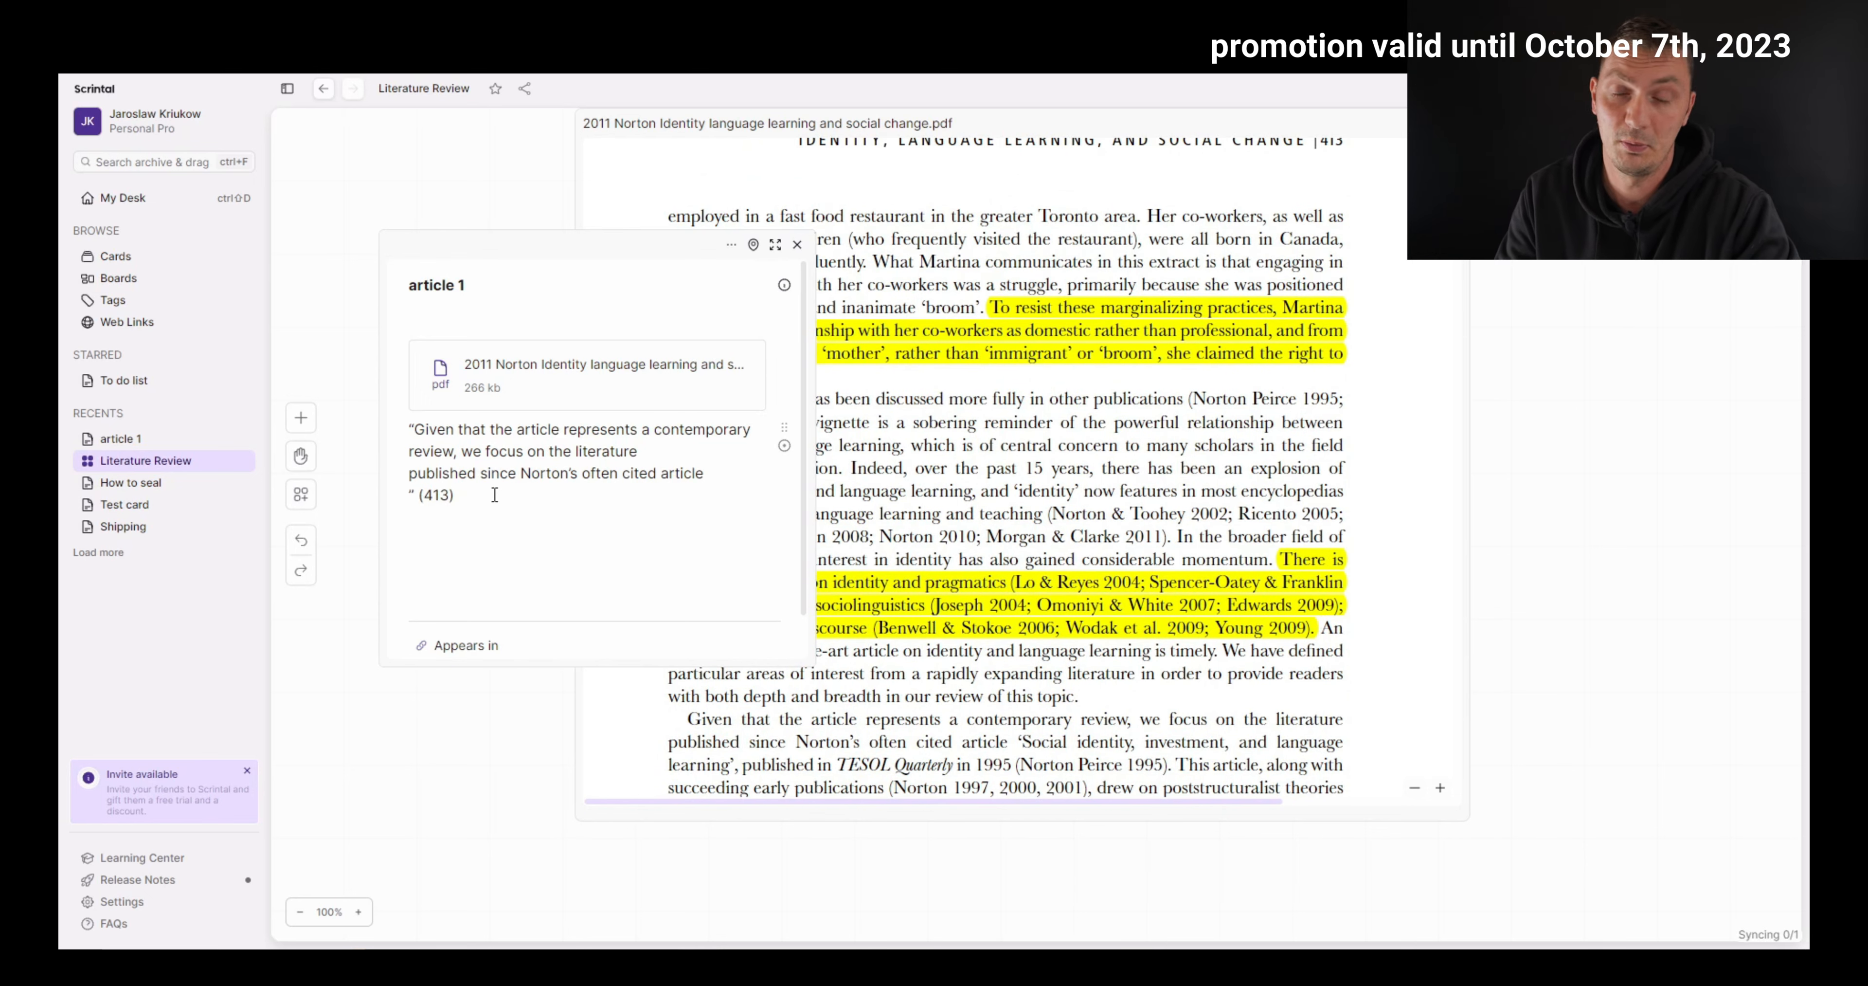
- Copy the PDF passage from "while much research on identity" to "of great relev" into the card as a second quotation below the first
scroll(1063, 484, "down", 5)
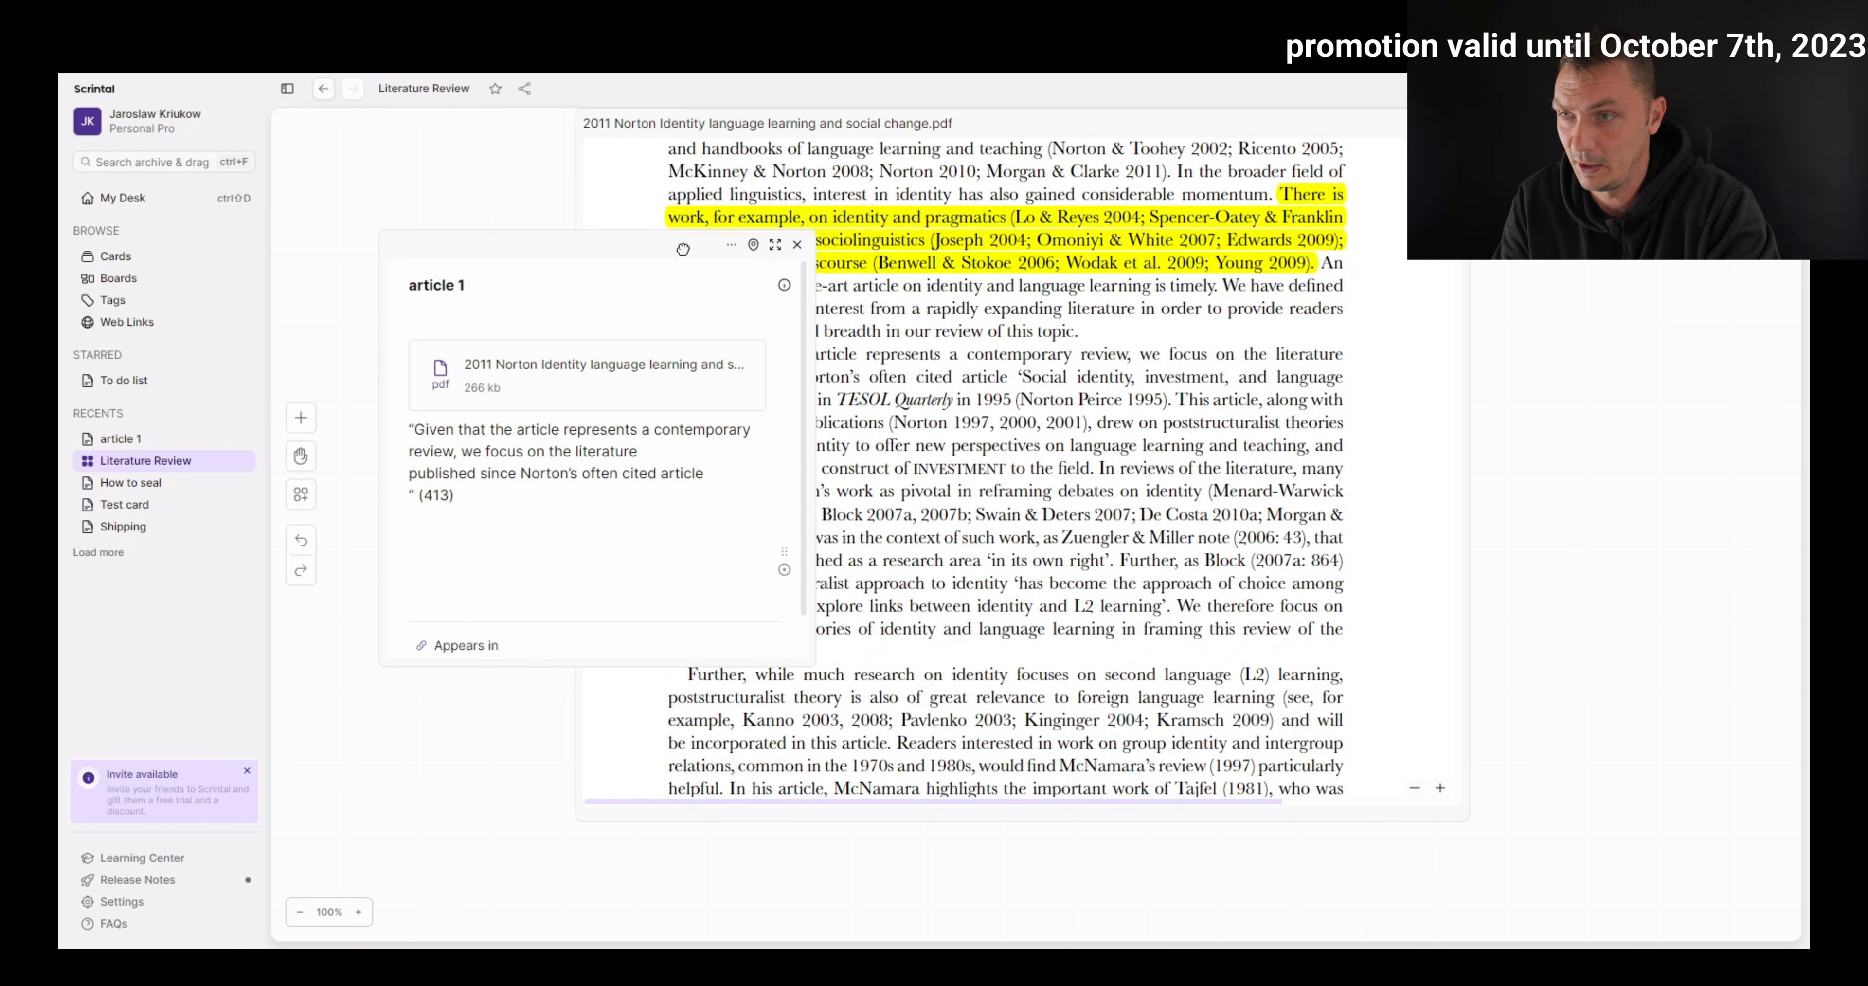
left_click_drag(683, 249, 576, 173)
scroll(889, 491, "down", 3)
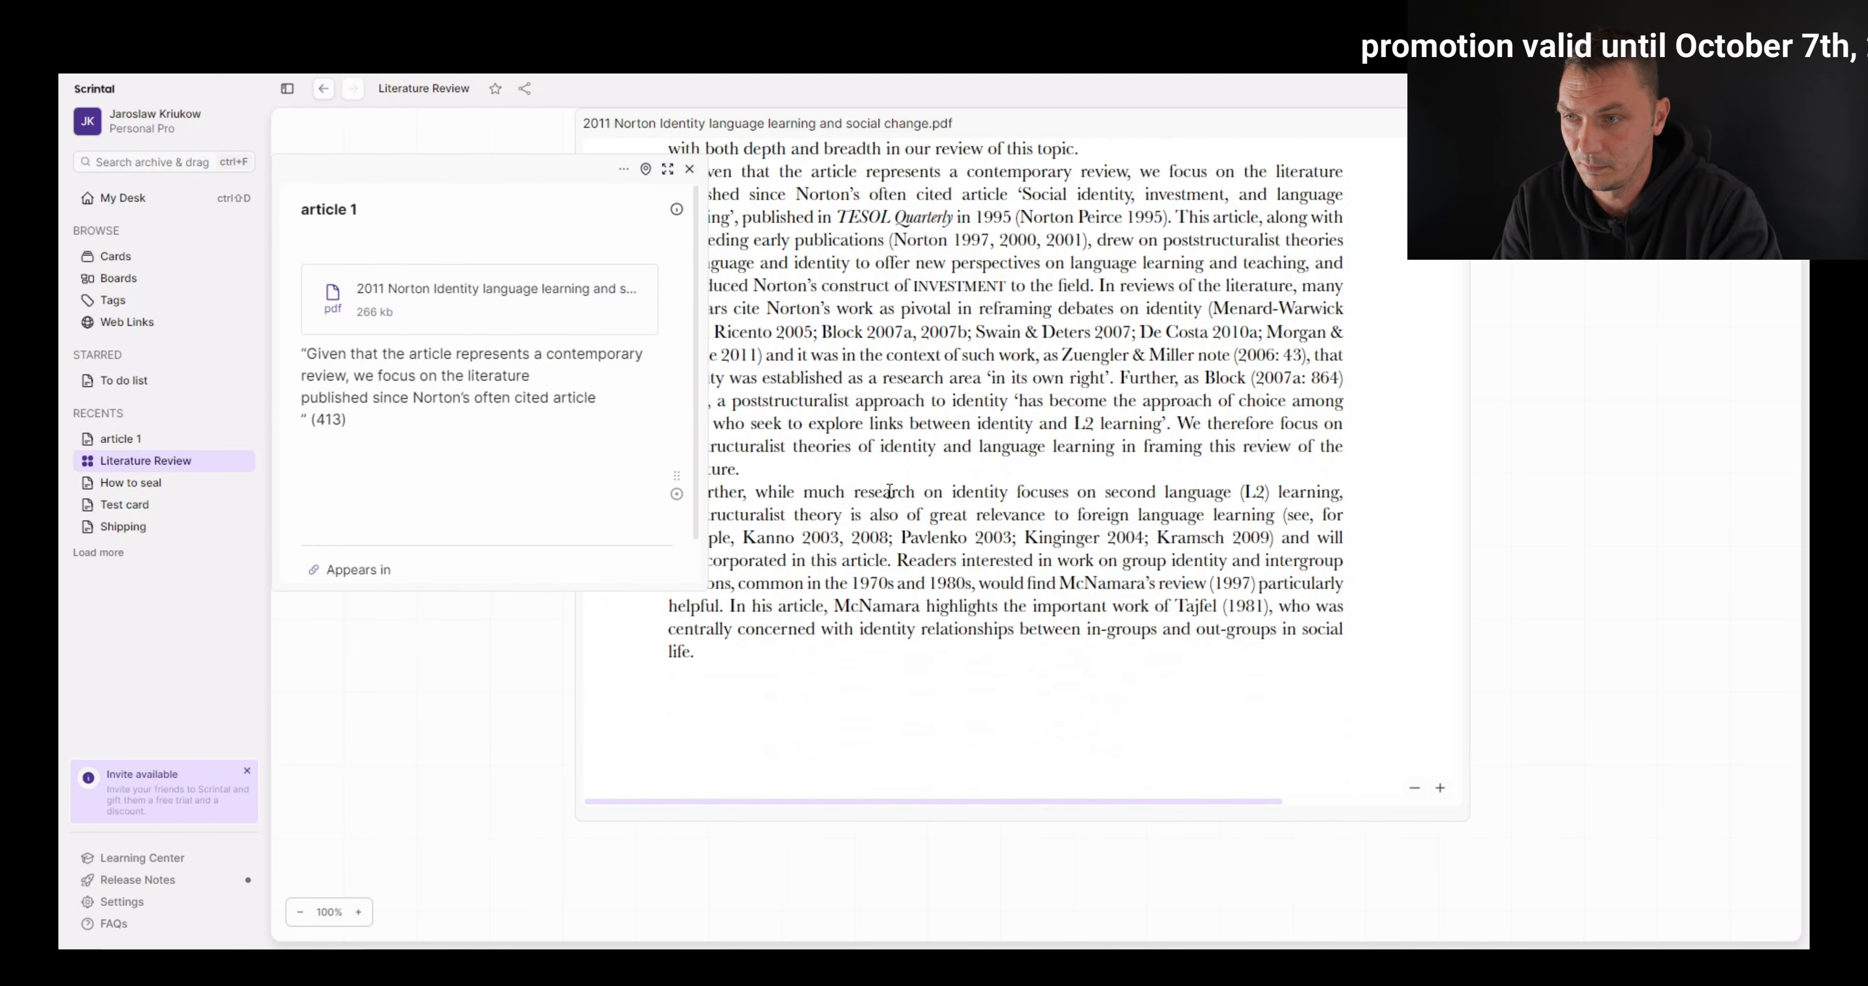
scroll(889, 491, "up", 4)
scroll(674, 727, "down", 3)
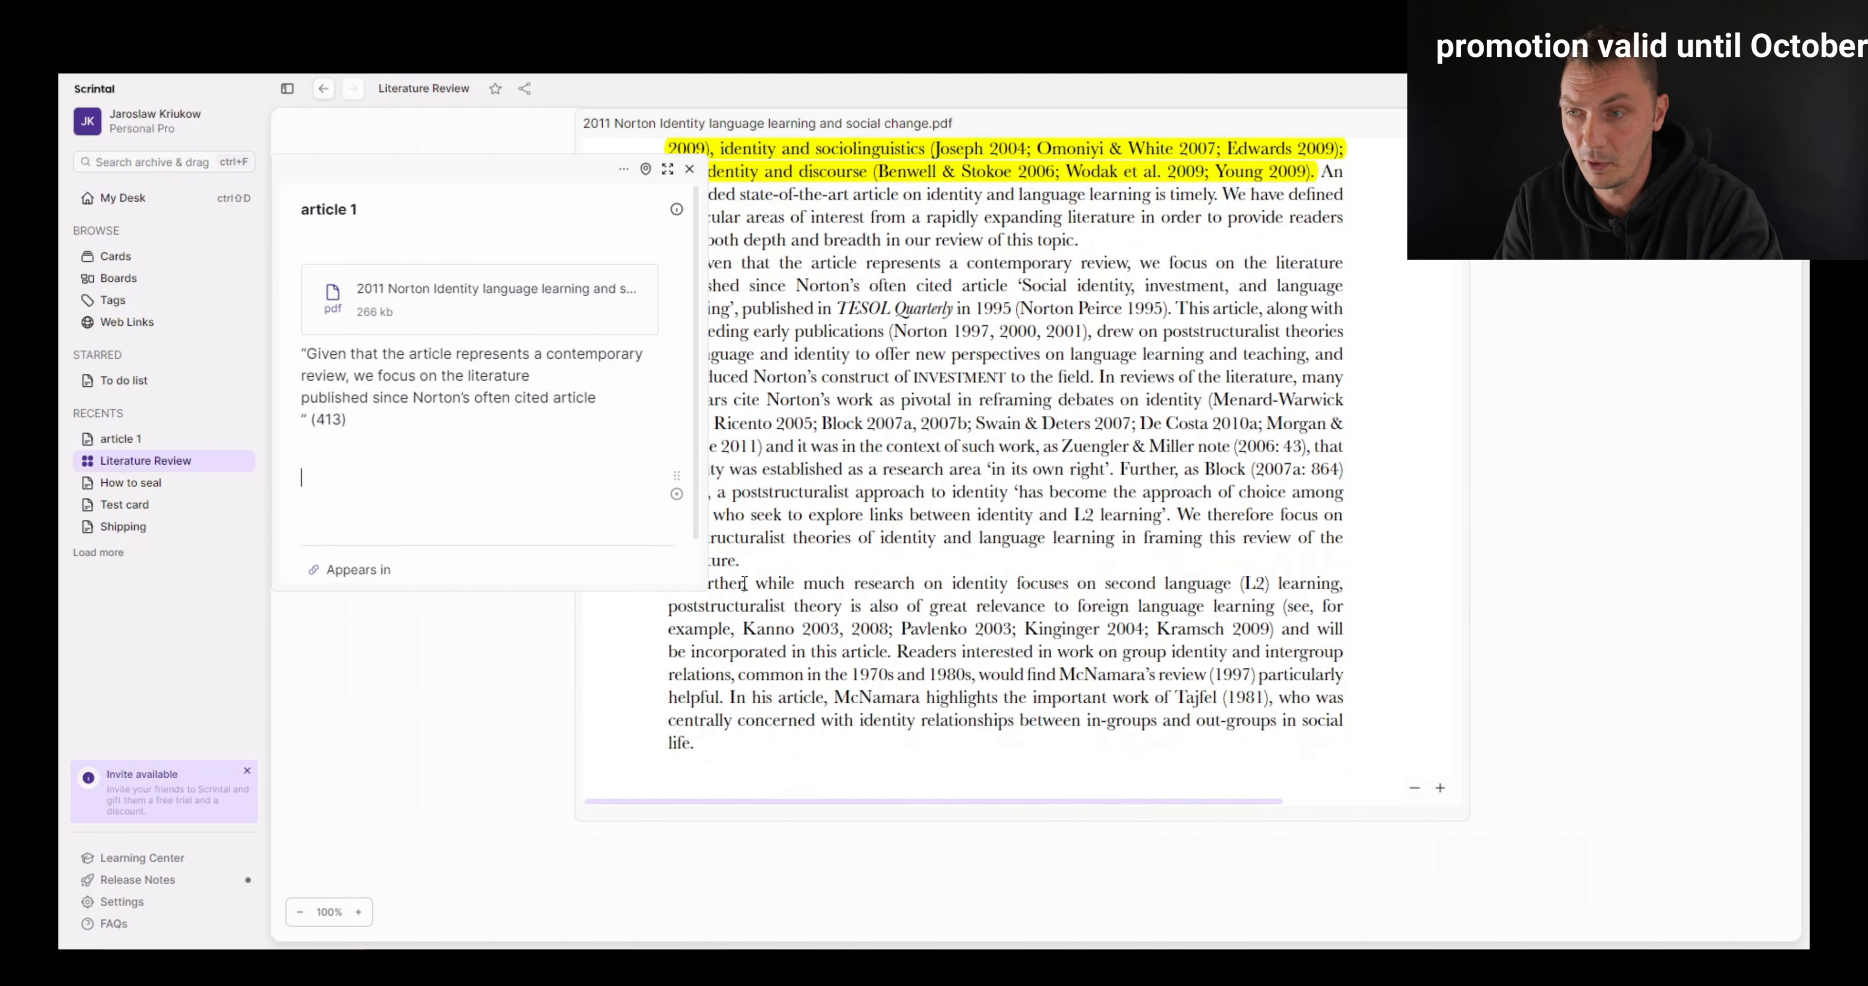
left_click_drag(752, 584, 1014, 605)
key("ctrl+c")
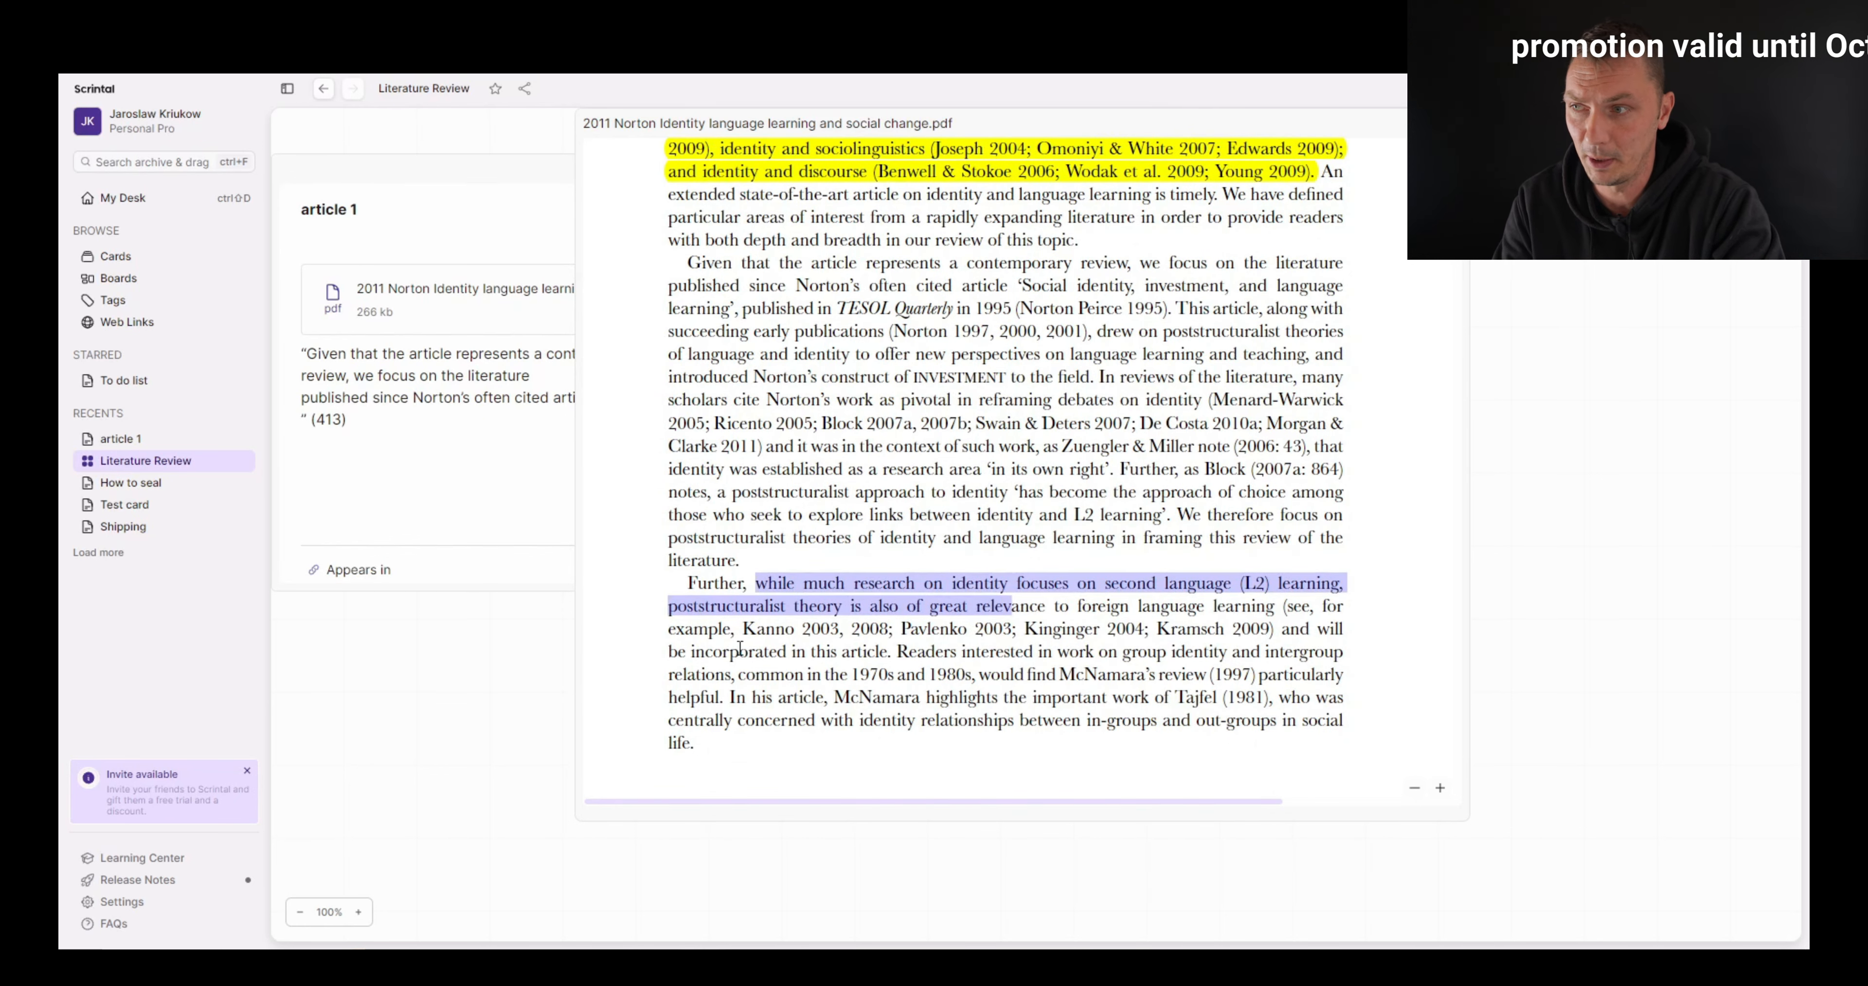
left_click(383, 457)
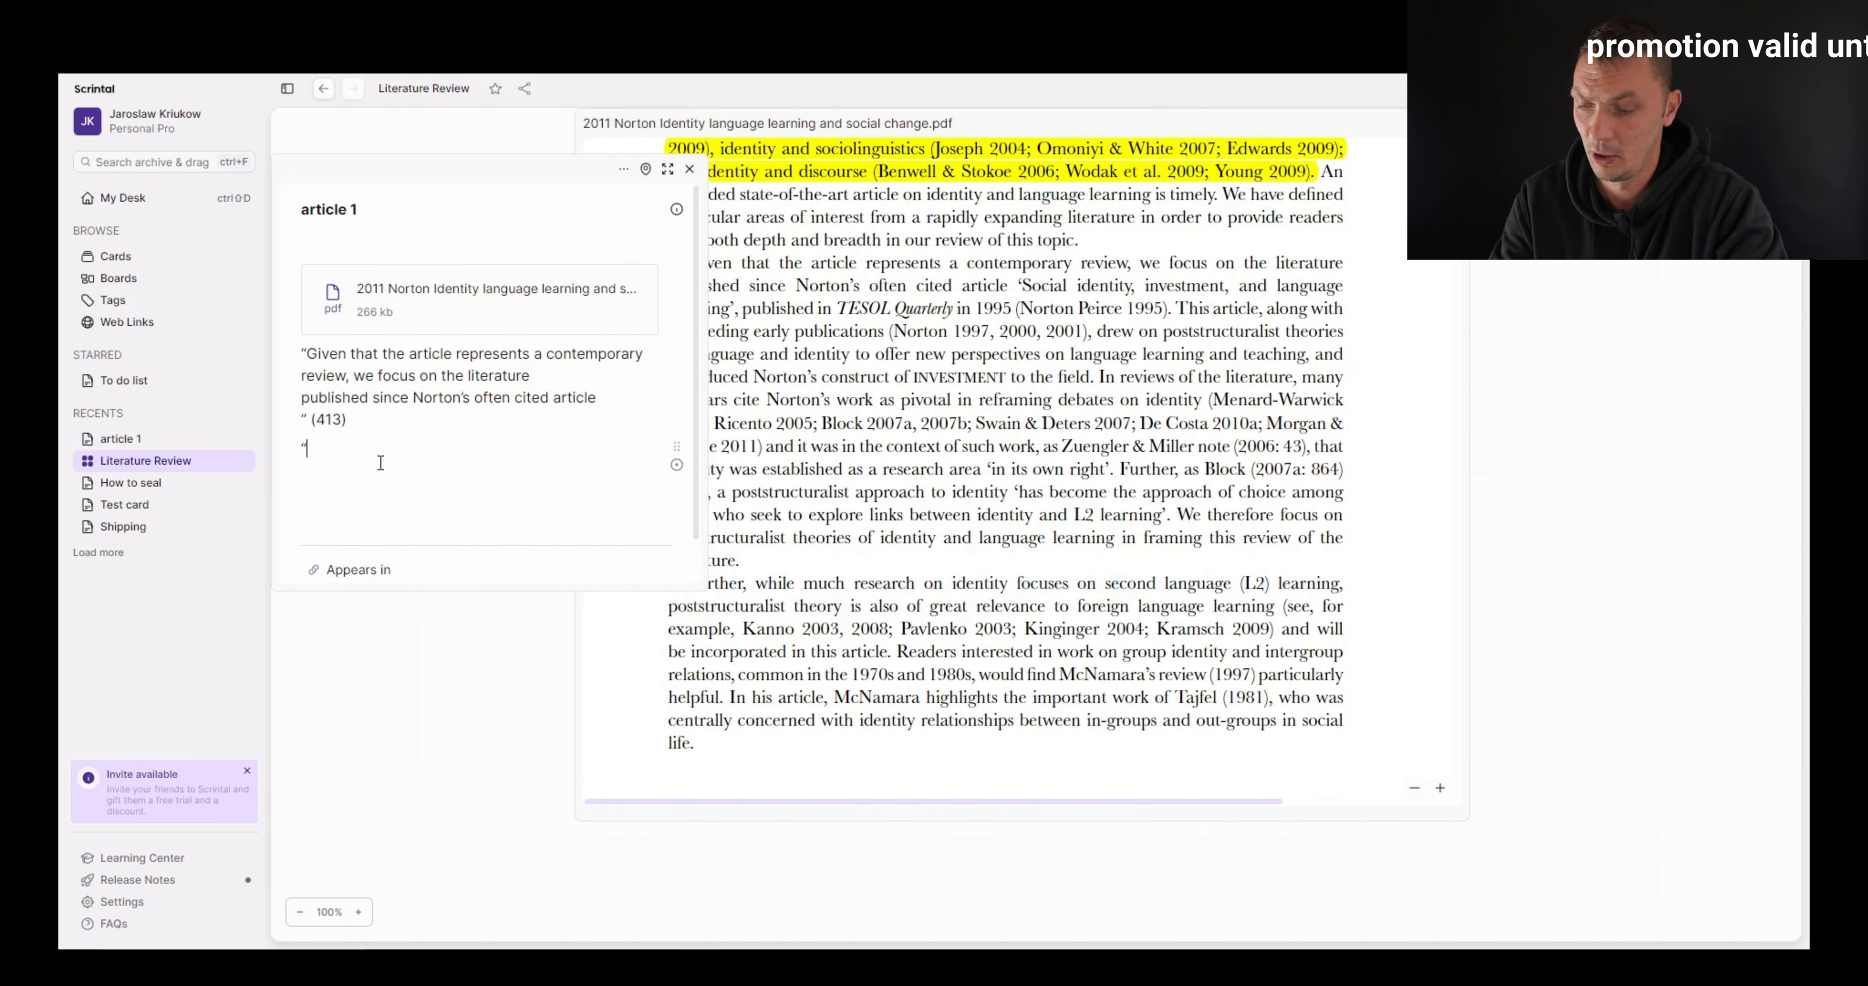
key("ctrl+v")
type("\"")
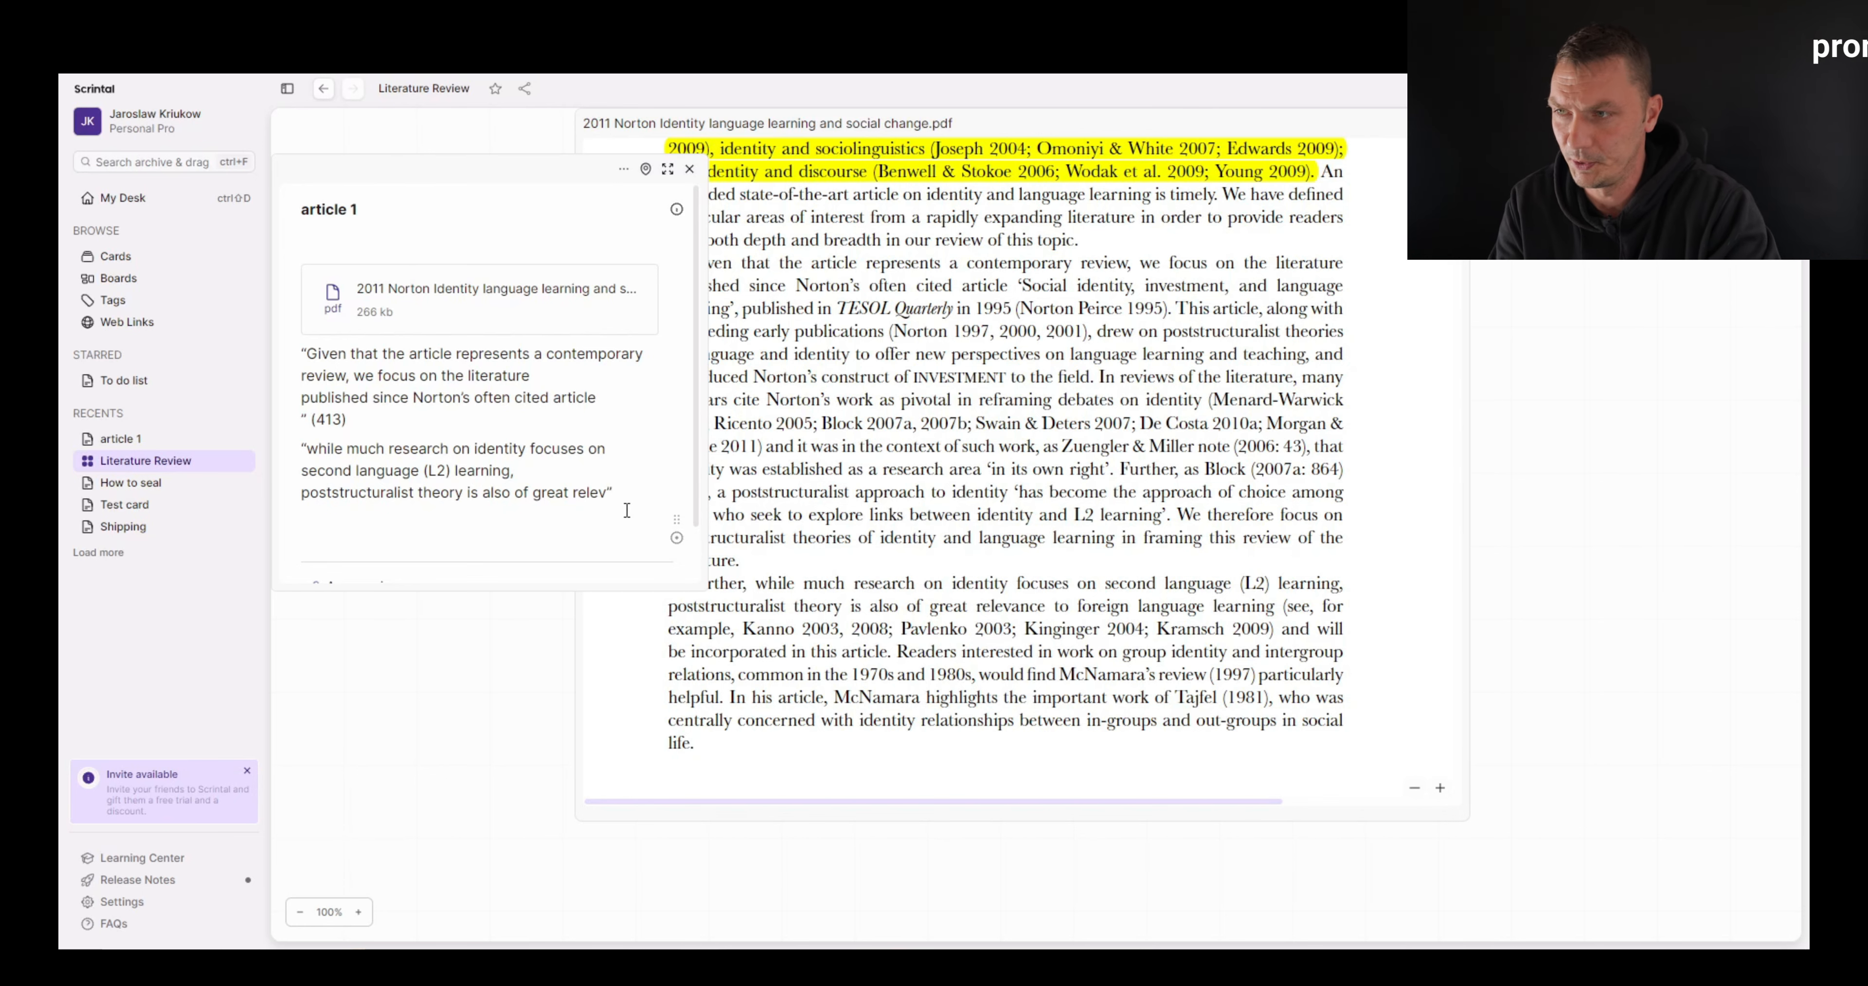
- Reposition the article 1 card over the PDF and retitle it "Norton - identity"
left_click_drag(559, 175, 622, 246)
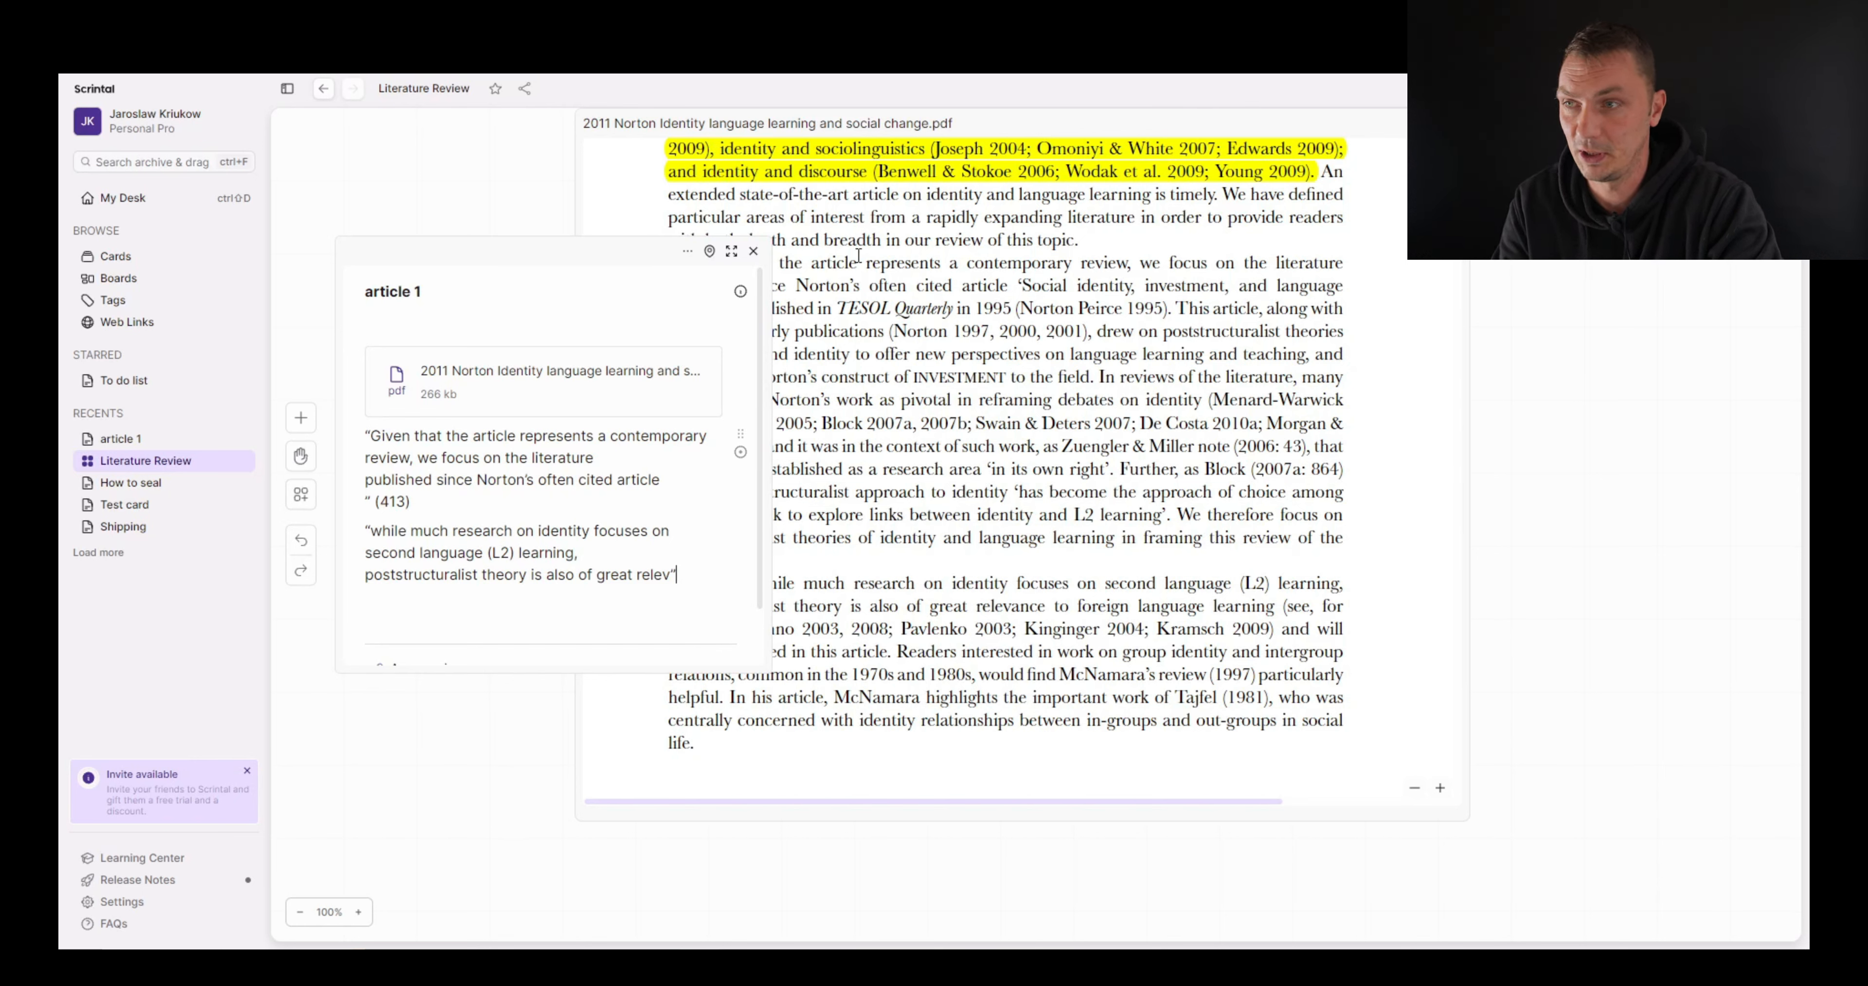
left_click(427, 292)
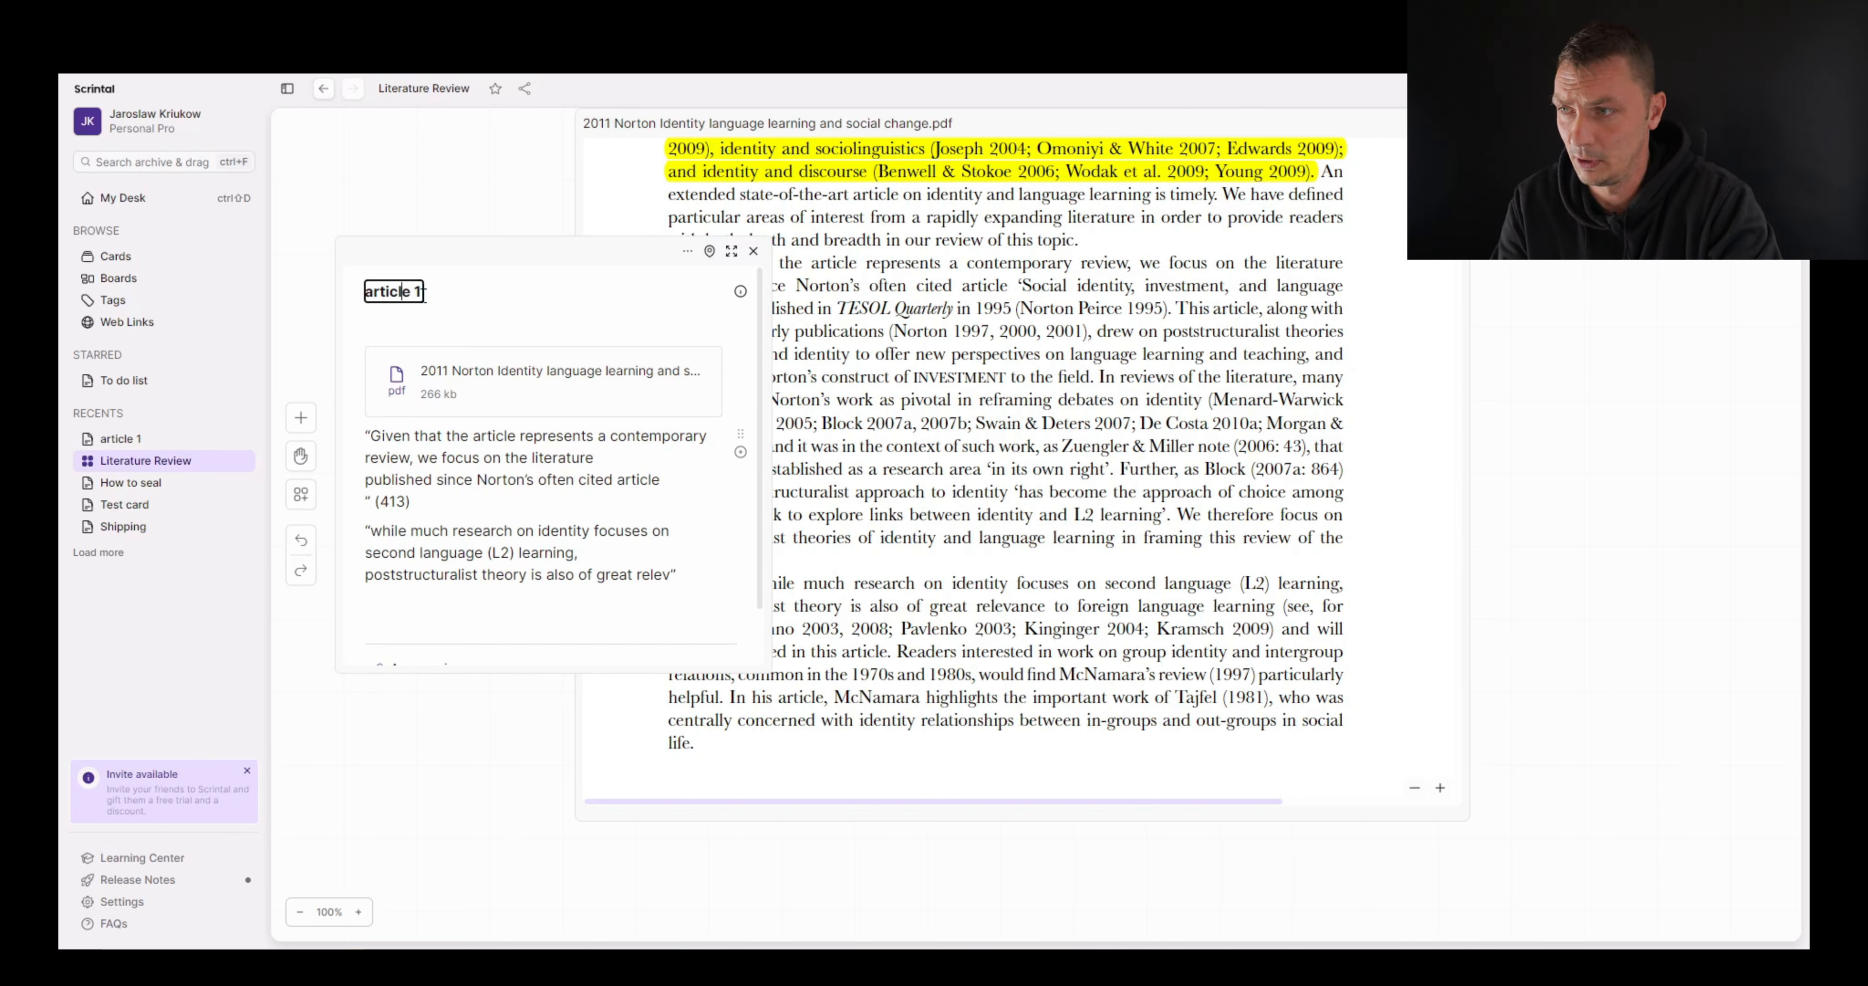
key("ctrl+a")
key("BackSpace")
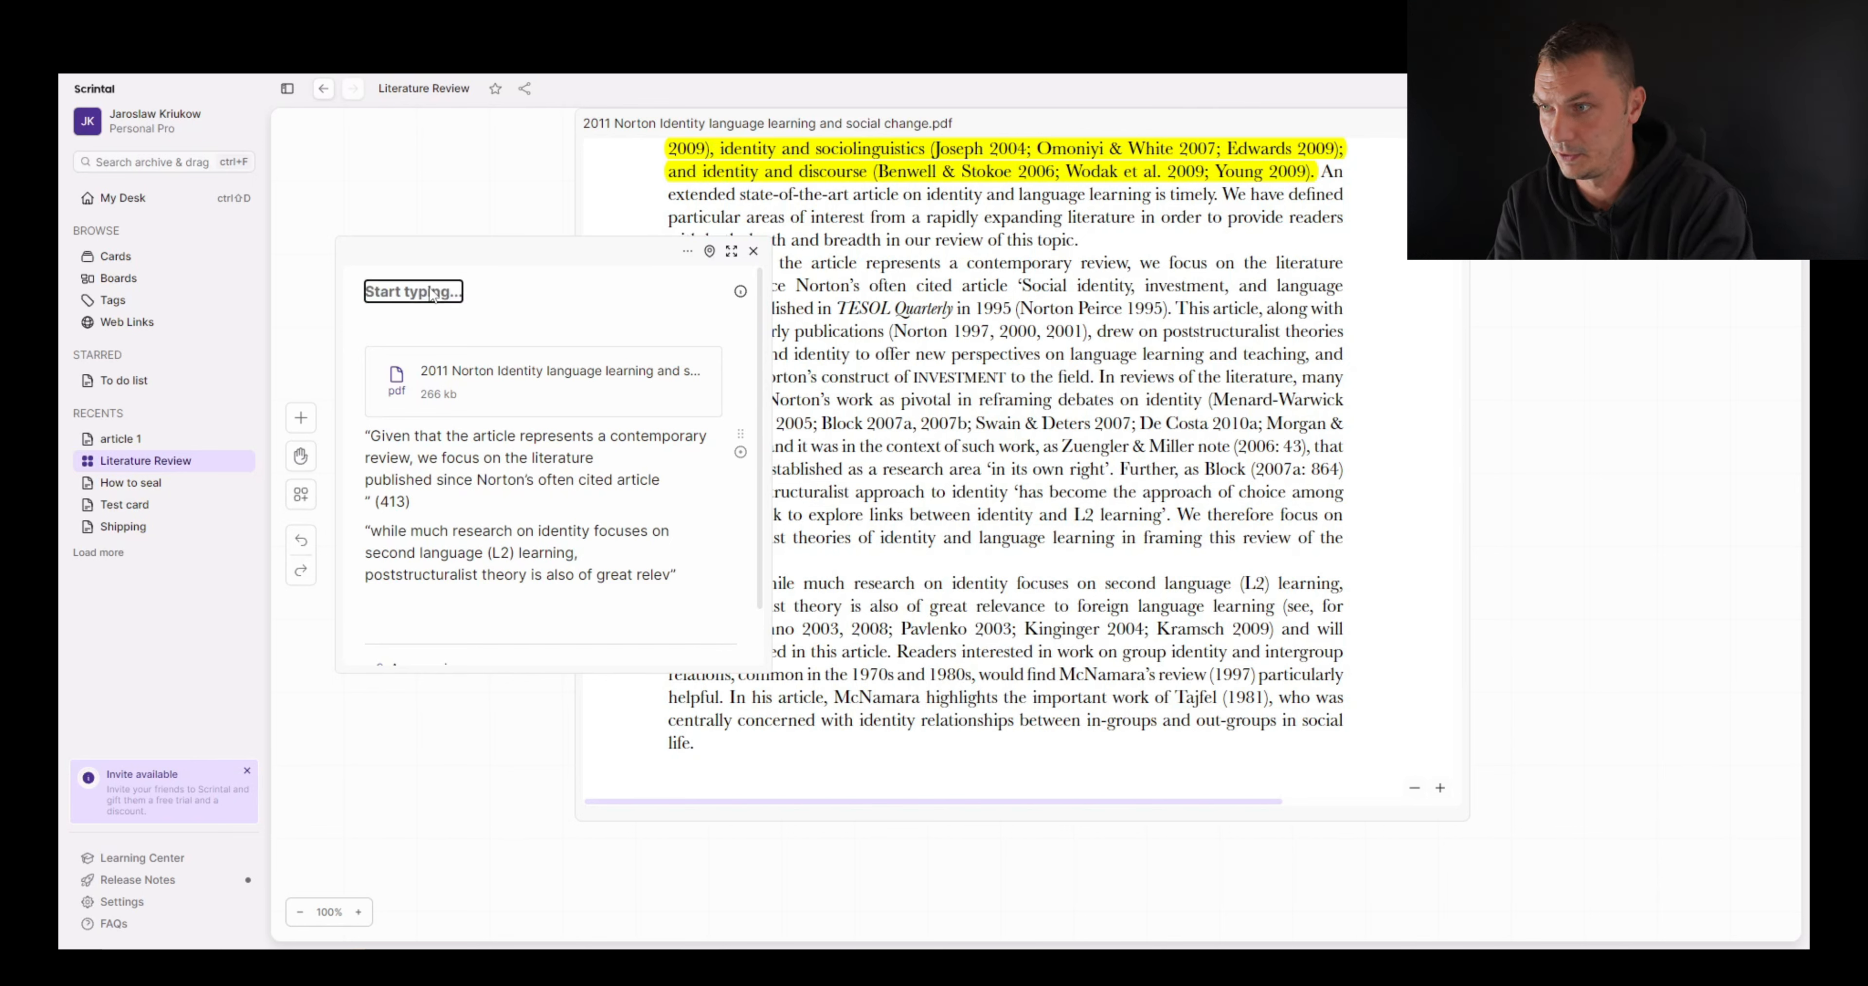
type("Norton")
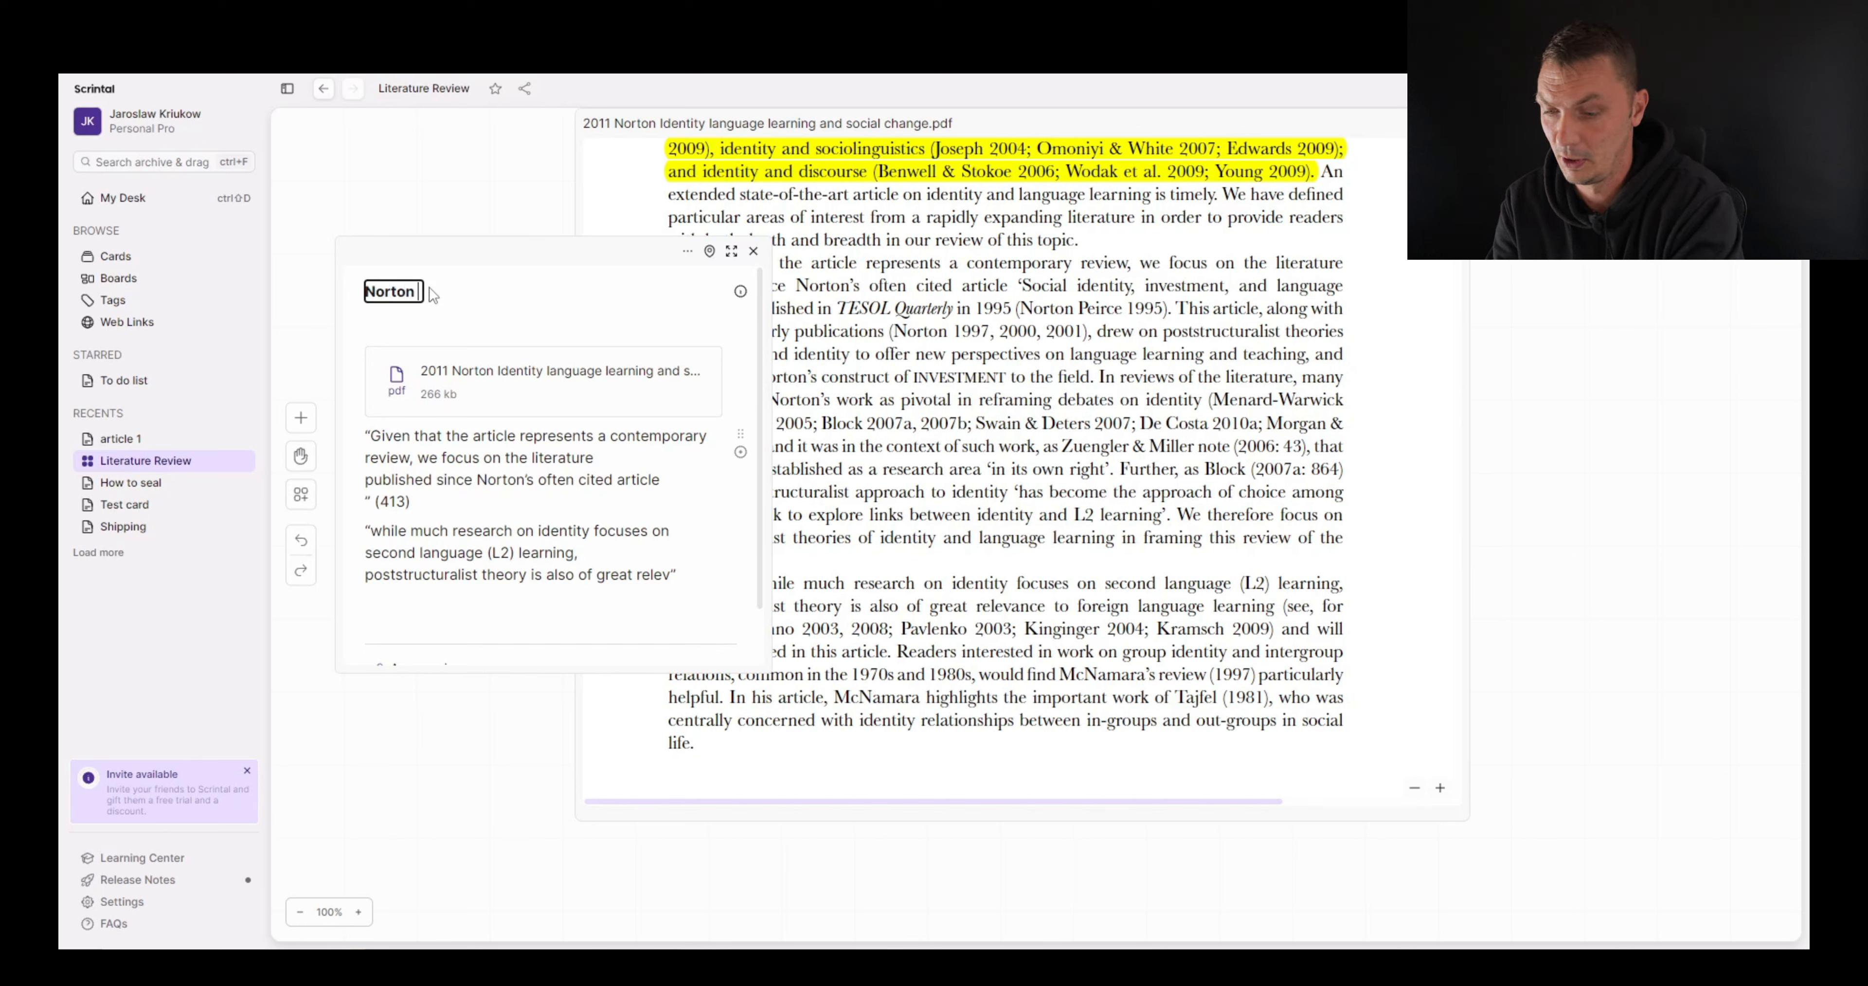
type(" - identity")
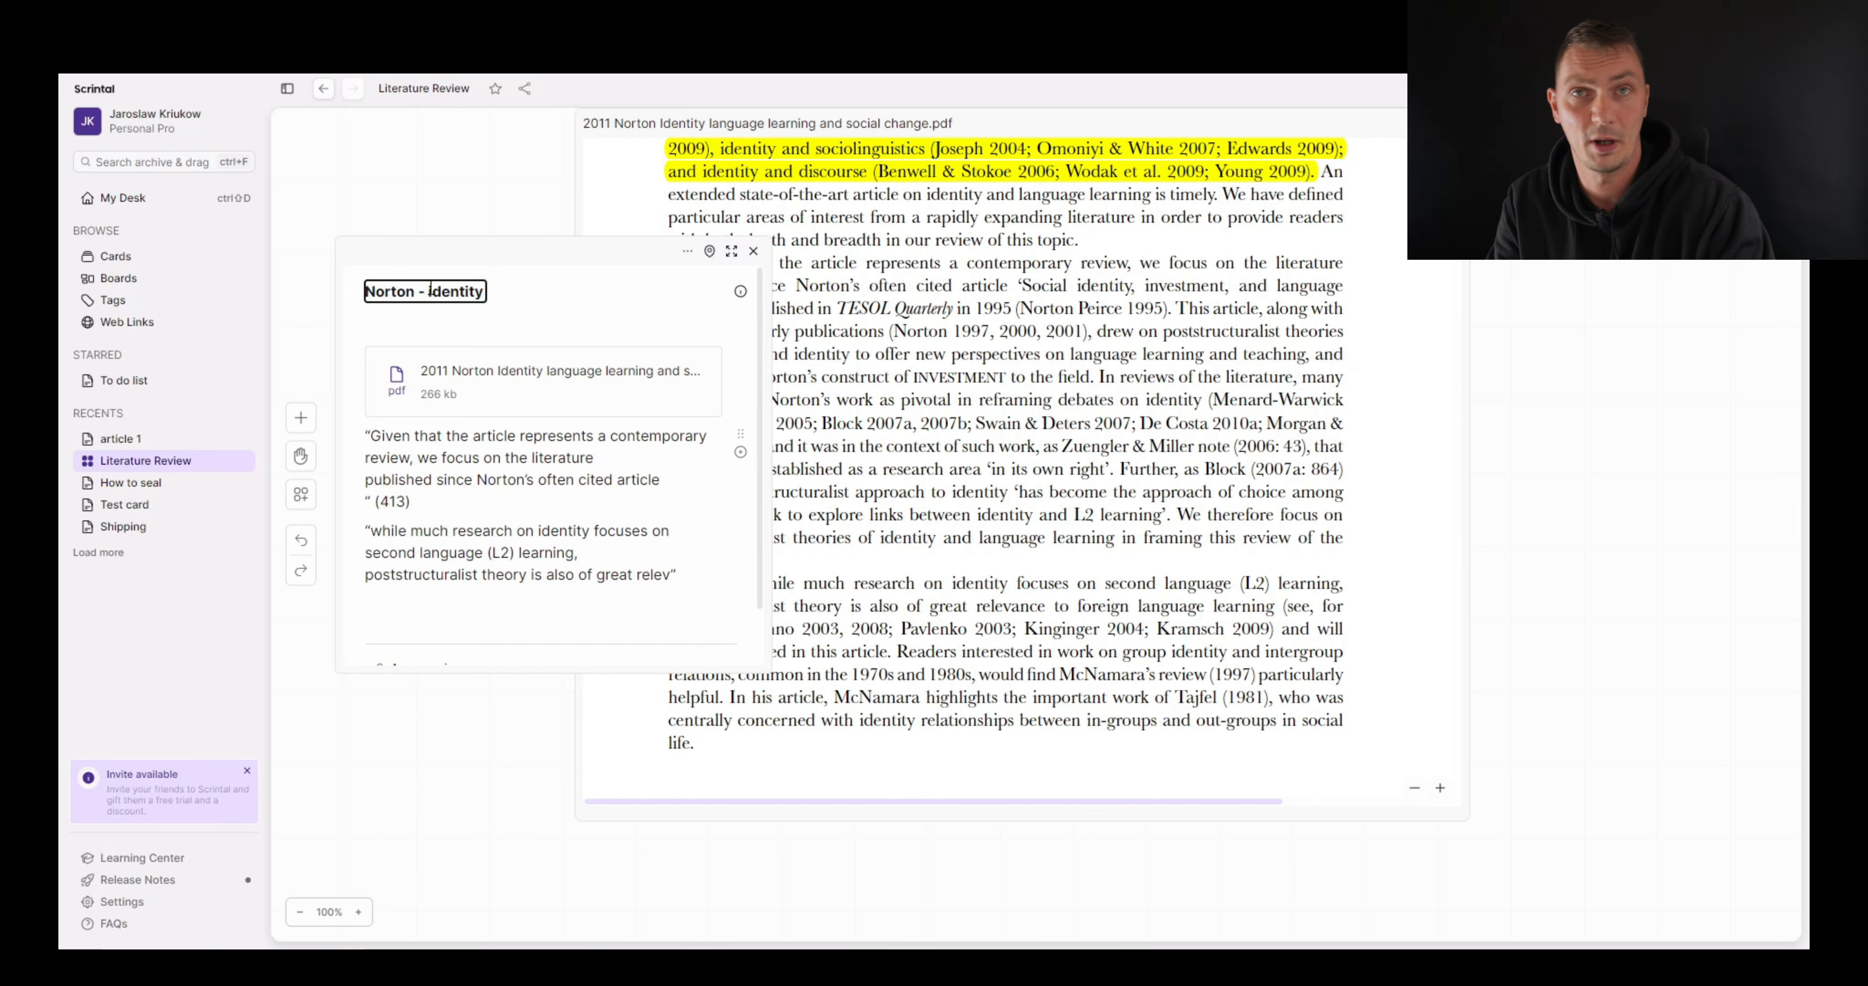
left_click(459, 598)
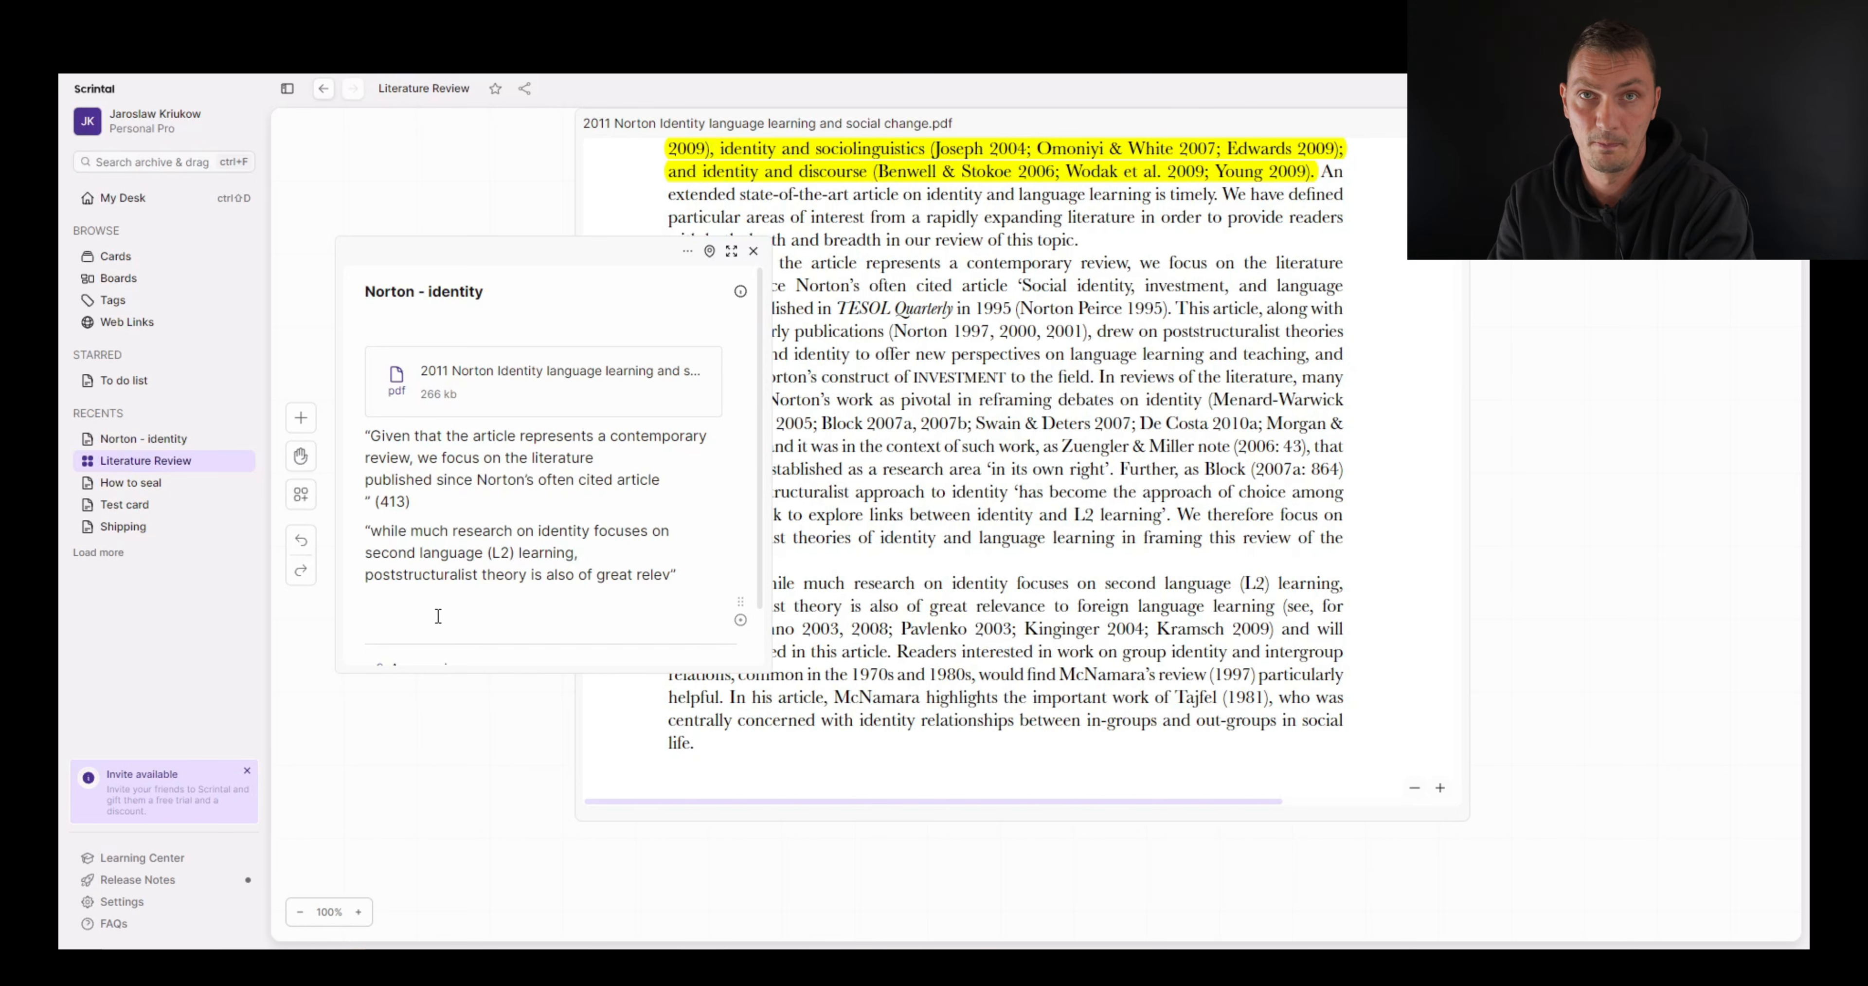
- Add the tags #identity and #migration on a new line below the second quotation in the Norton card
key("Return")
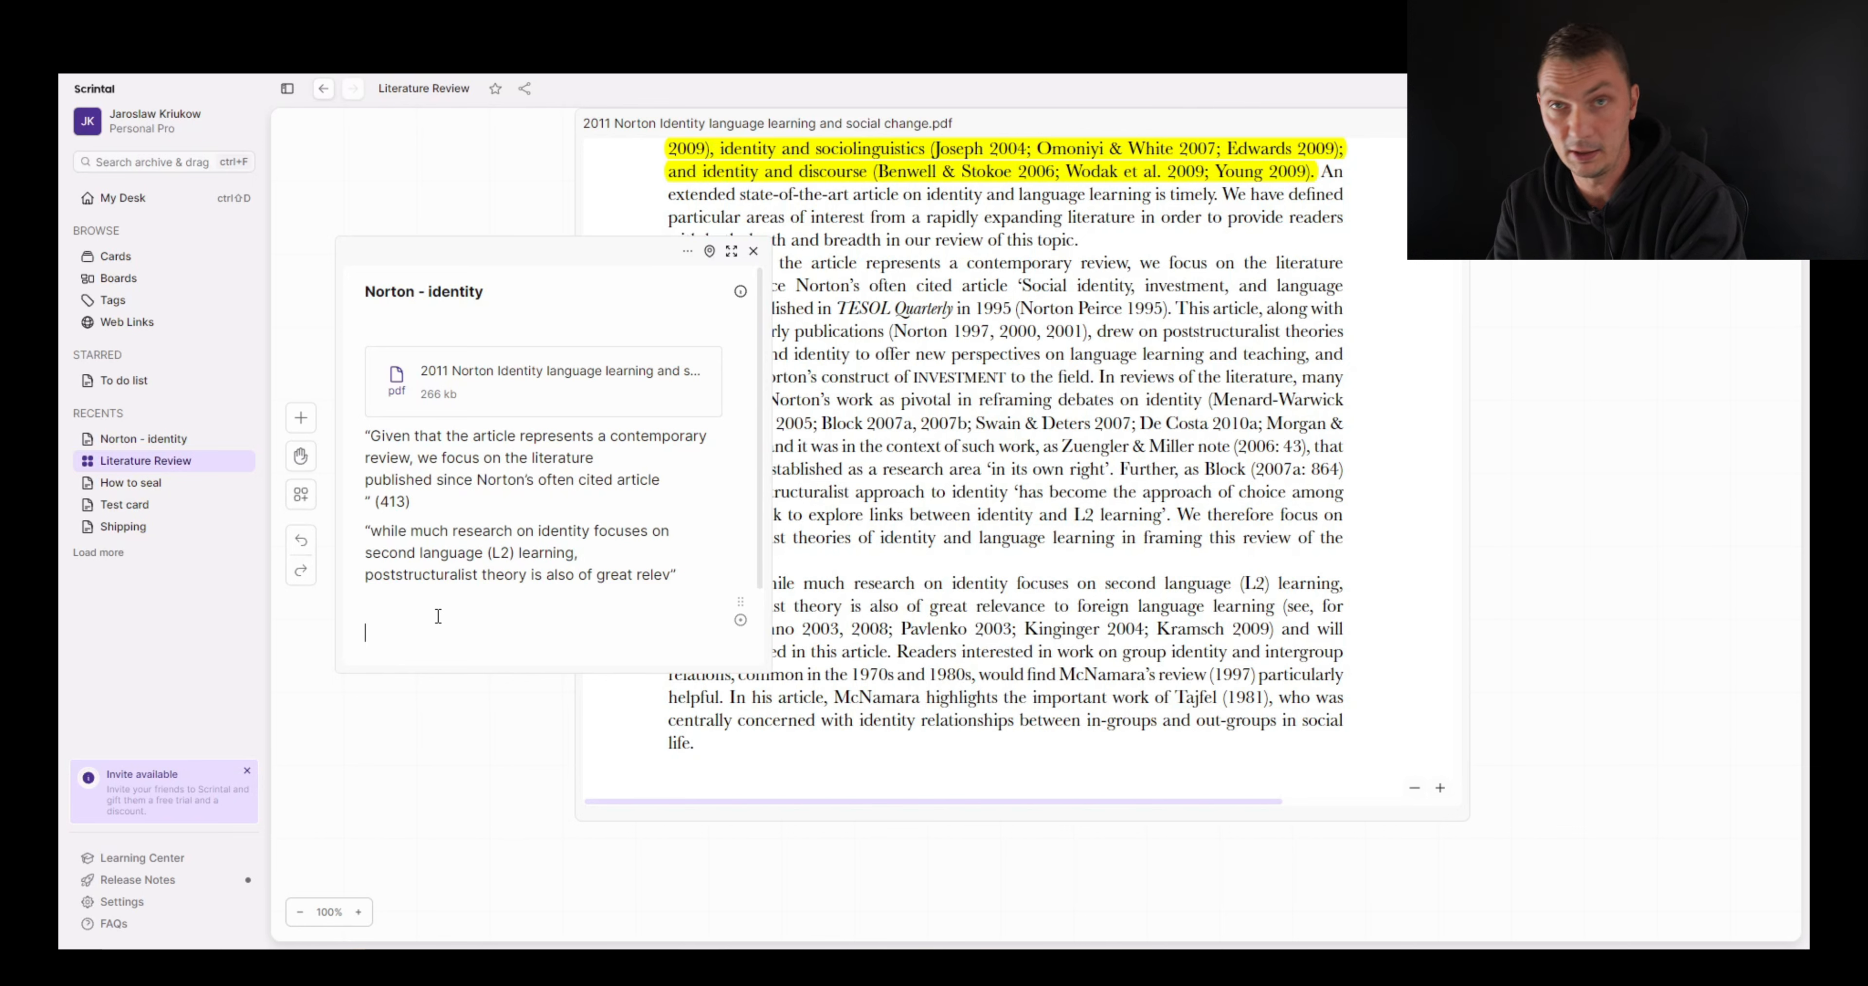
type("#")
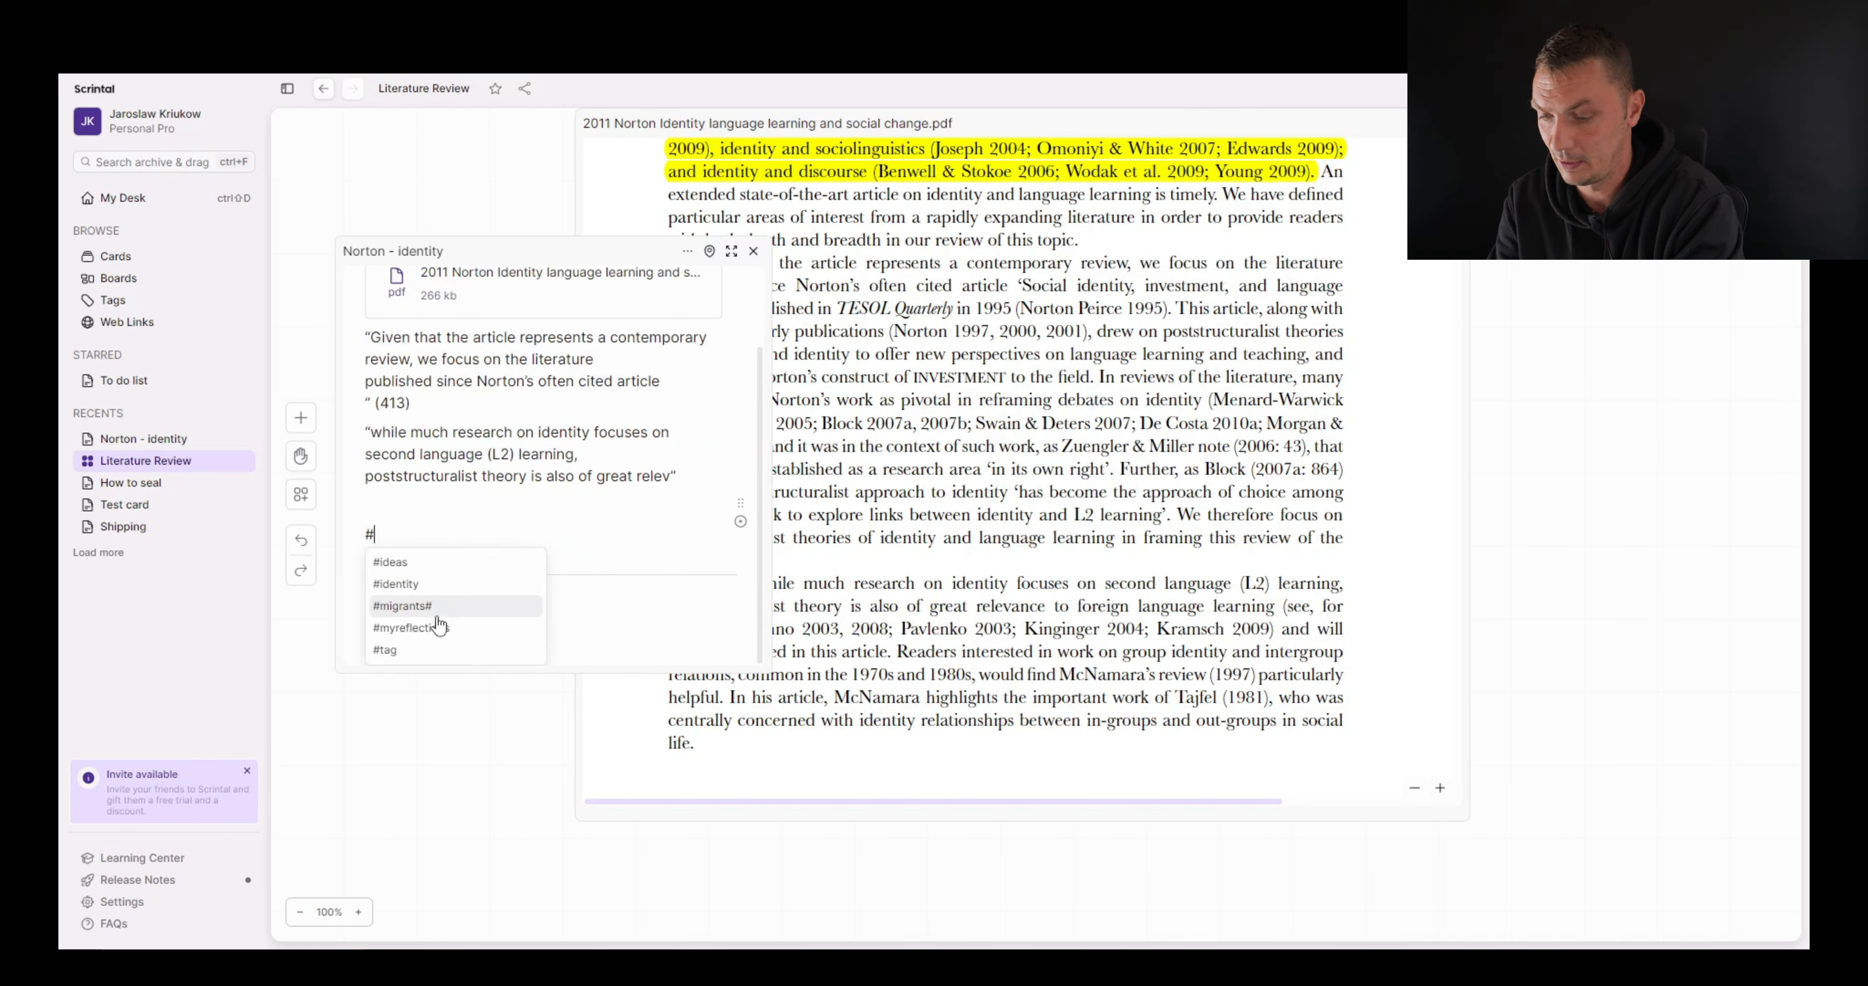
type("identity")
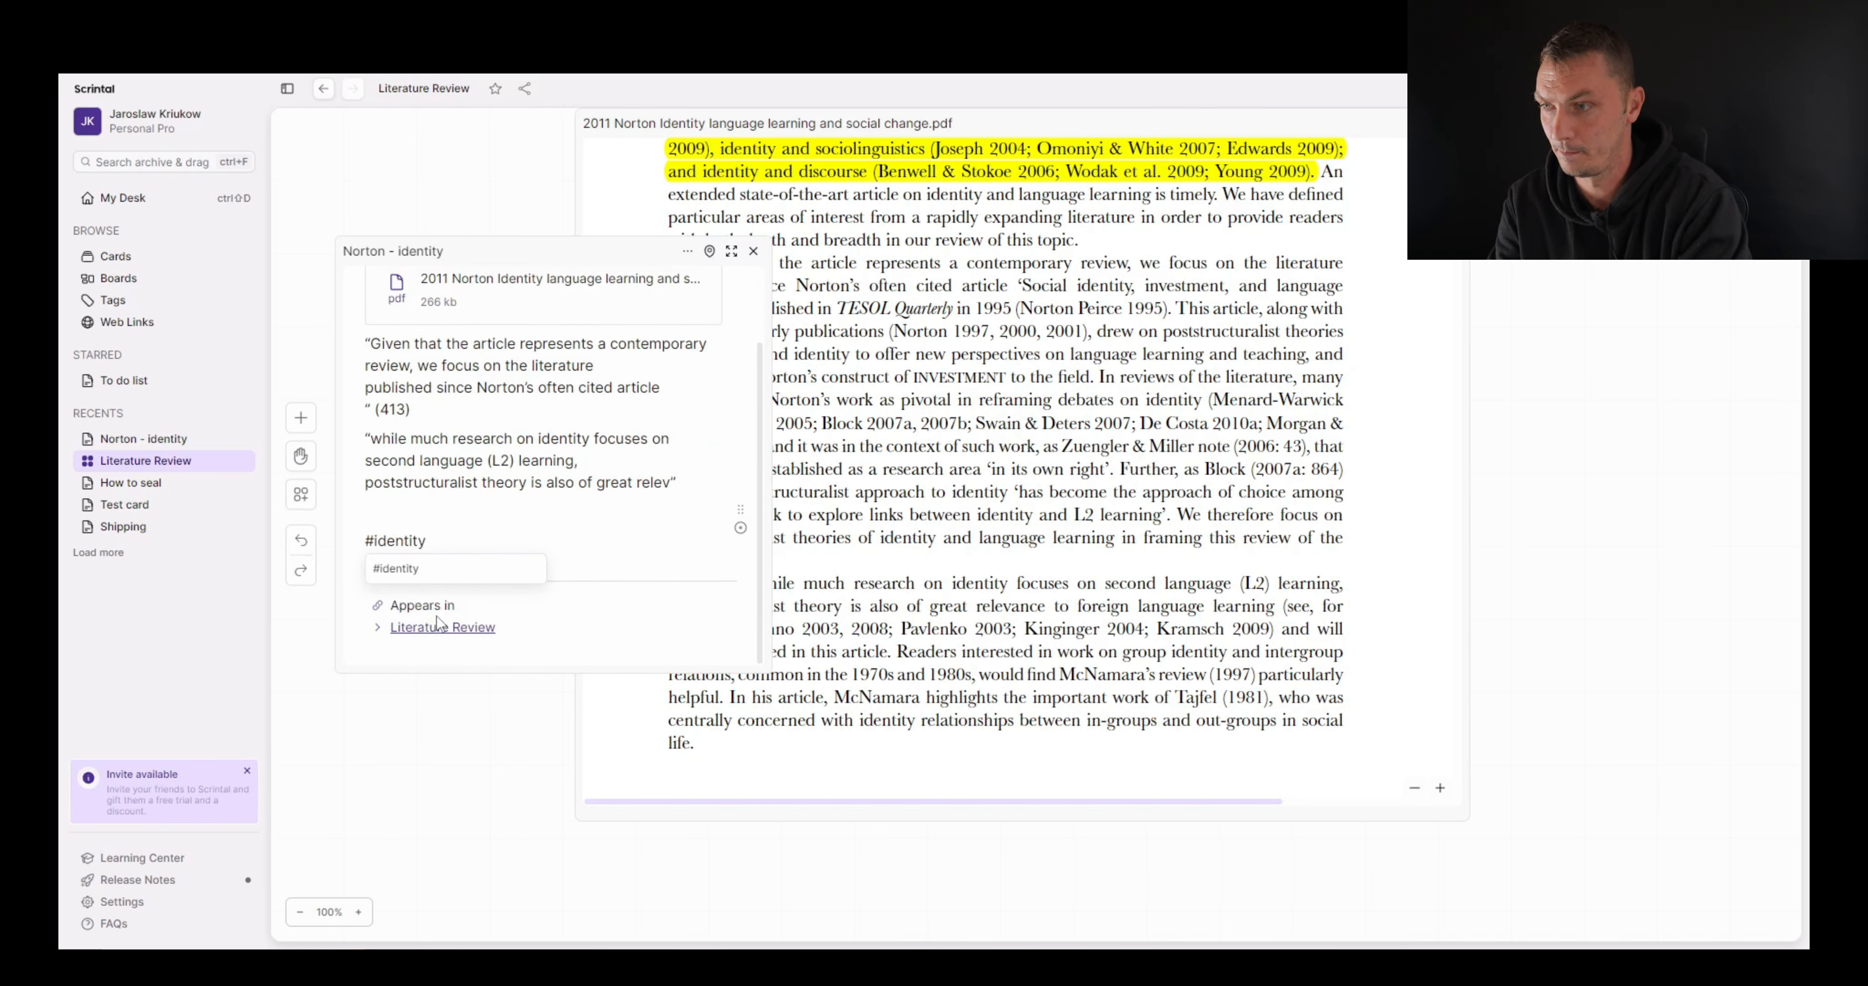
type(" #")
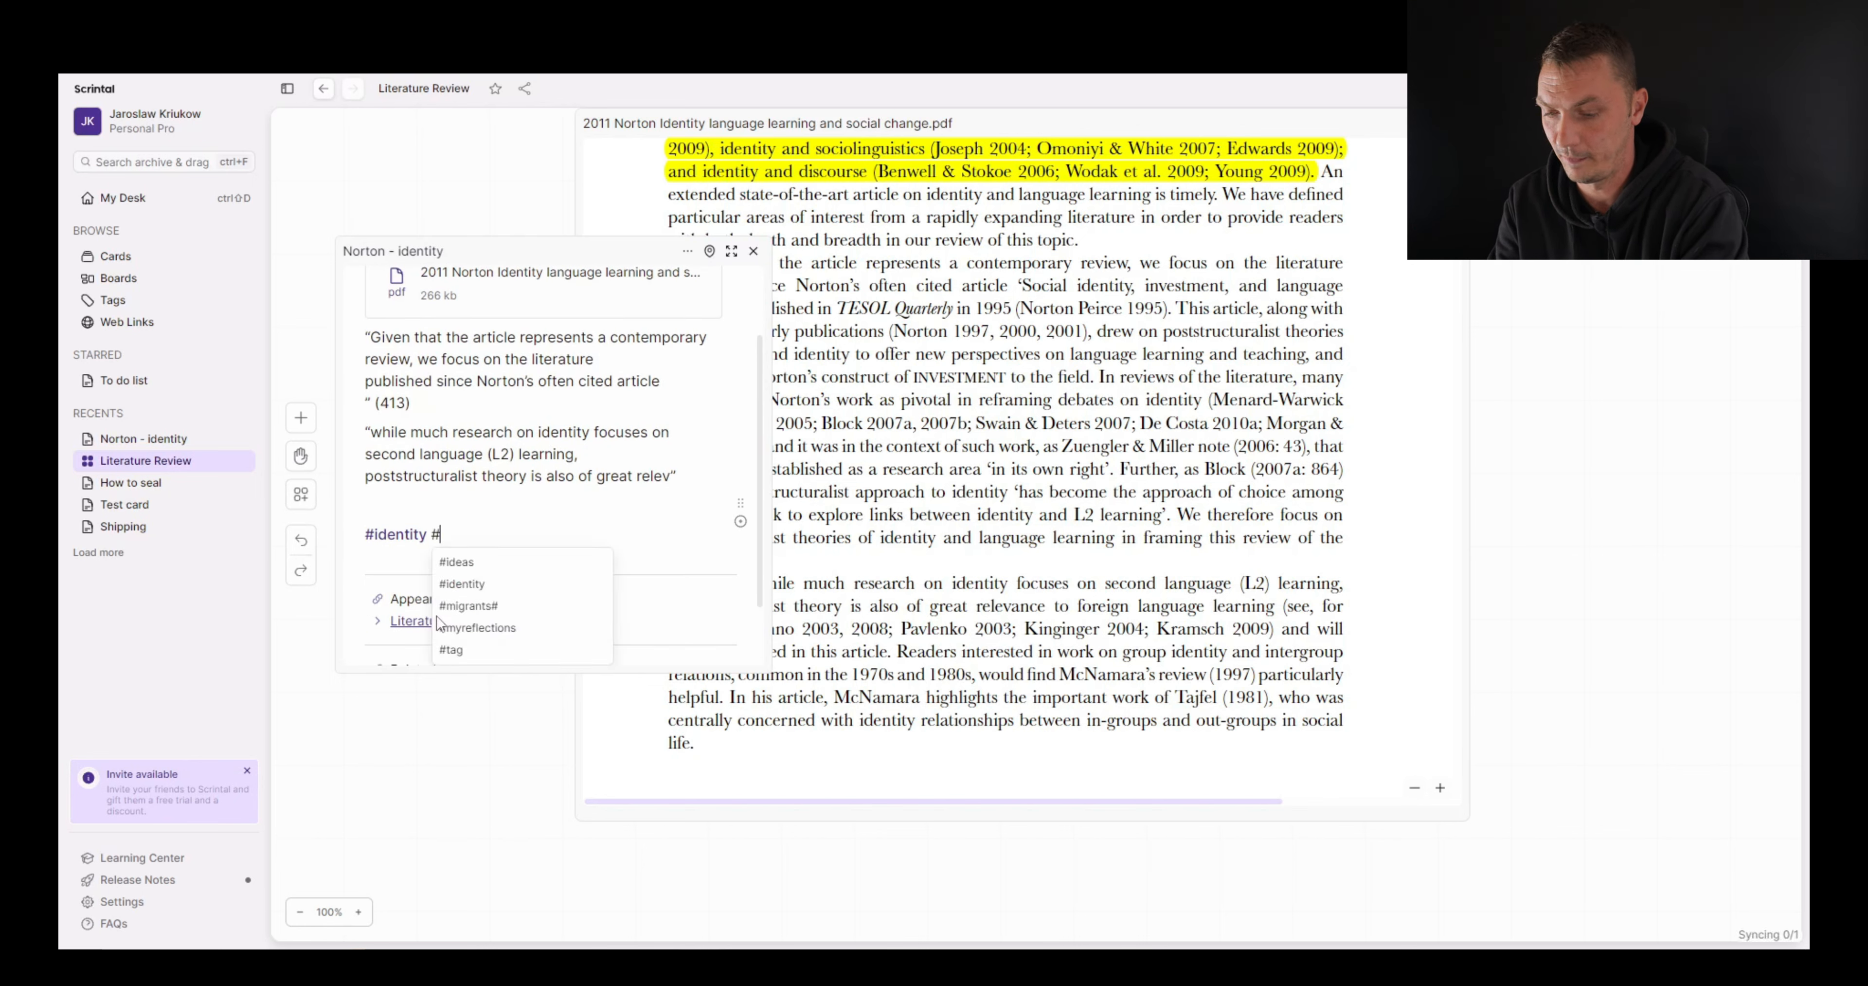
type("migration")
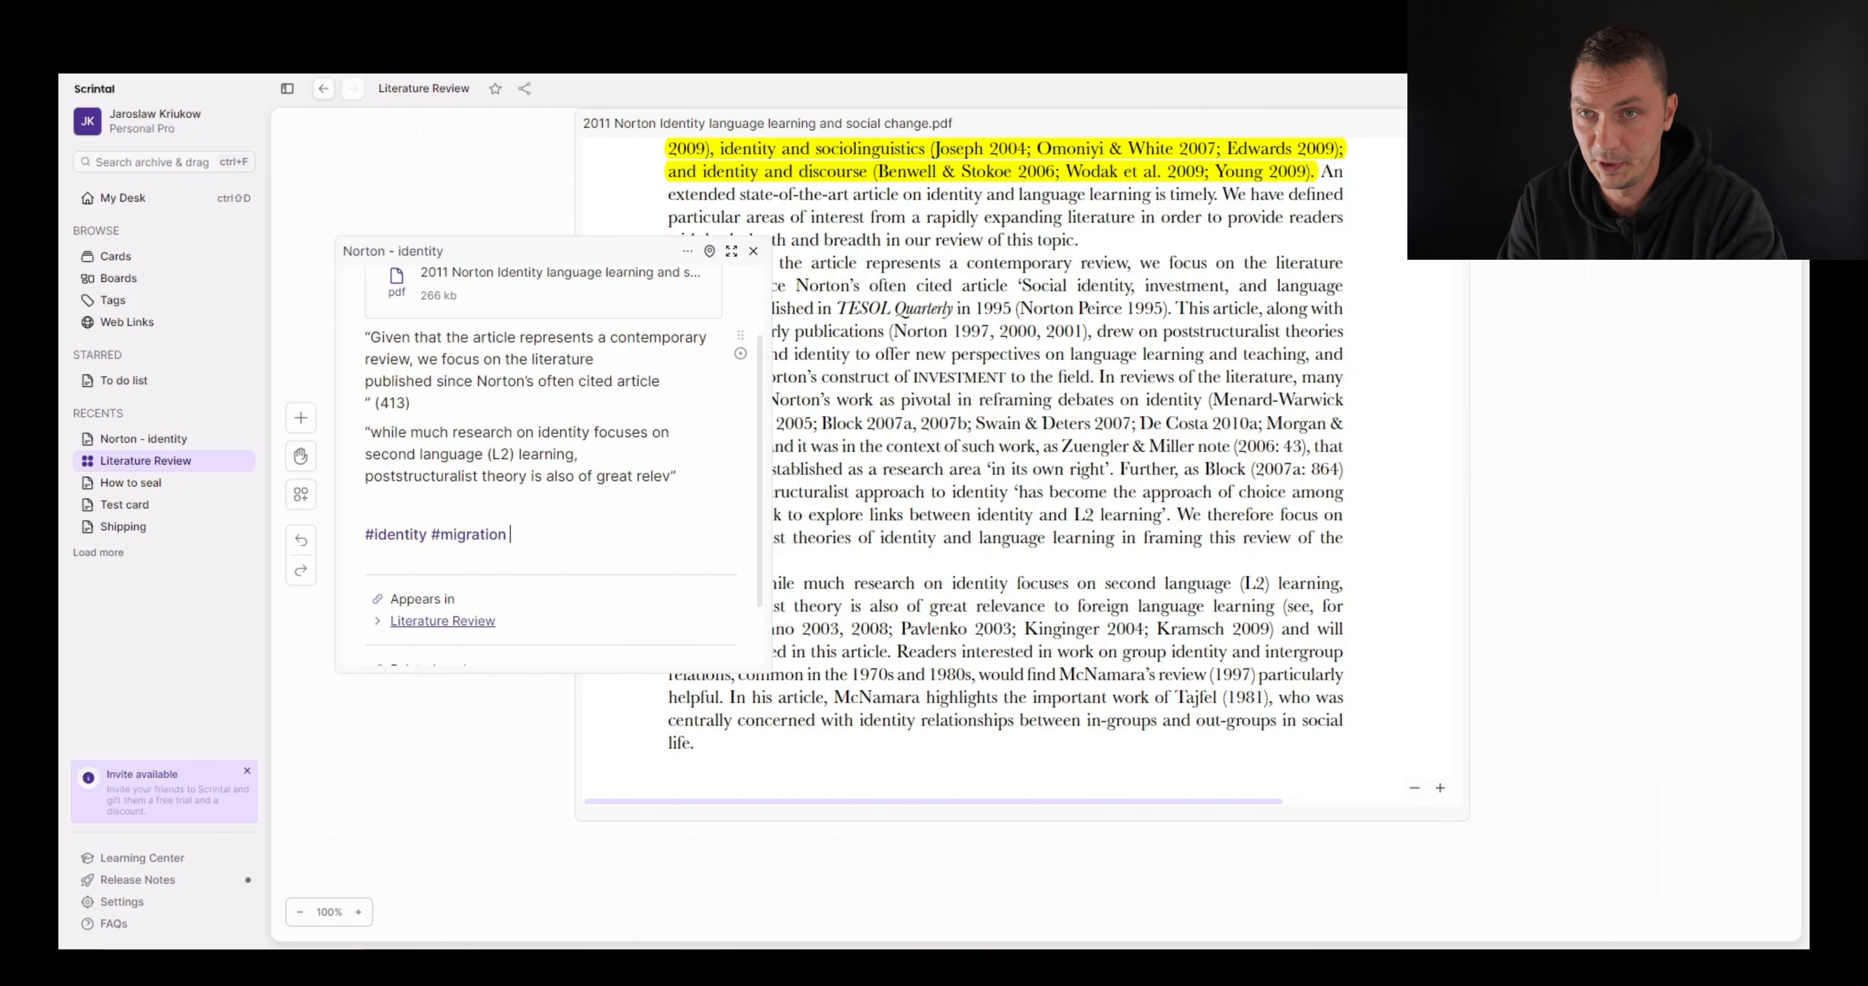
- Close the PDF and the open Norton card, and shift its thumbnail slightly on the board
left_click(1451, 123)
left_click(1077, 388)
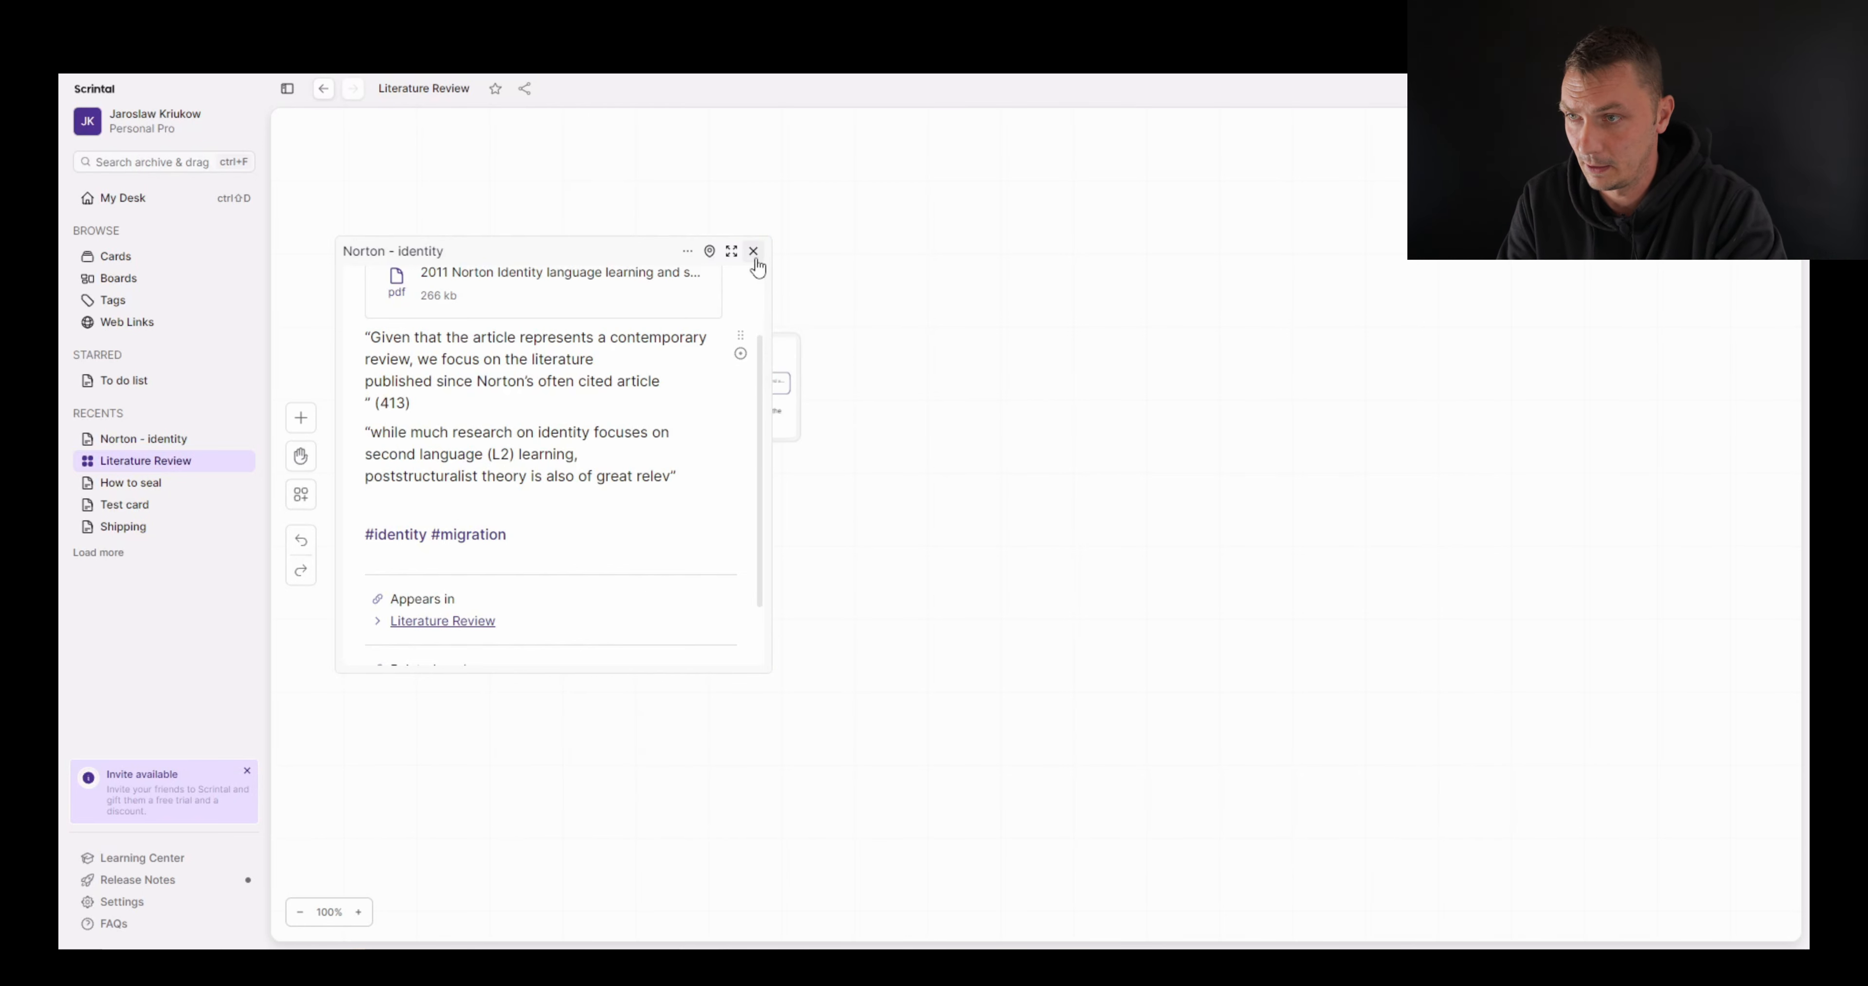
left_click(752, 251)
left_click_drag(777, 348, 763, 371)
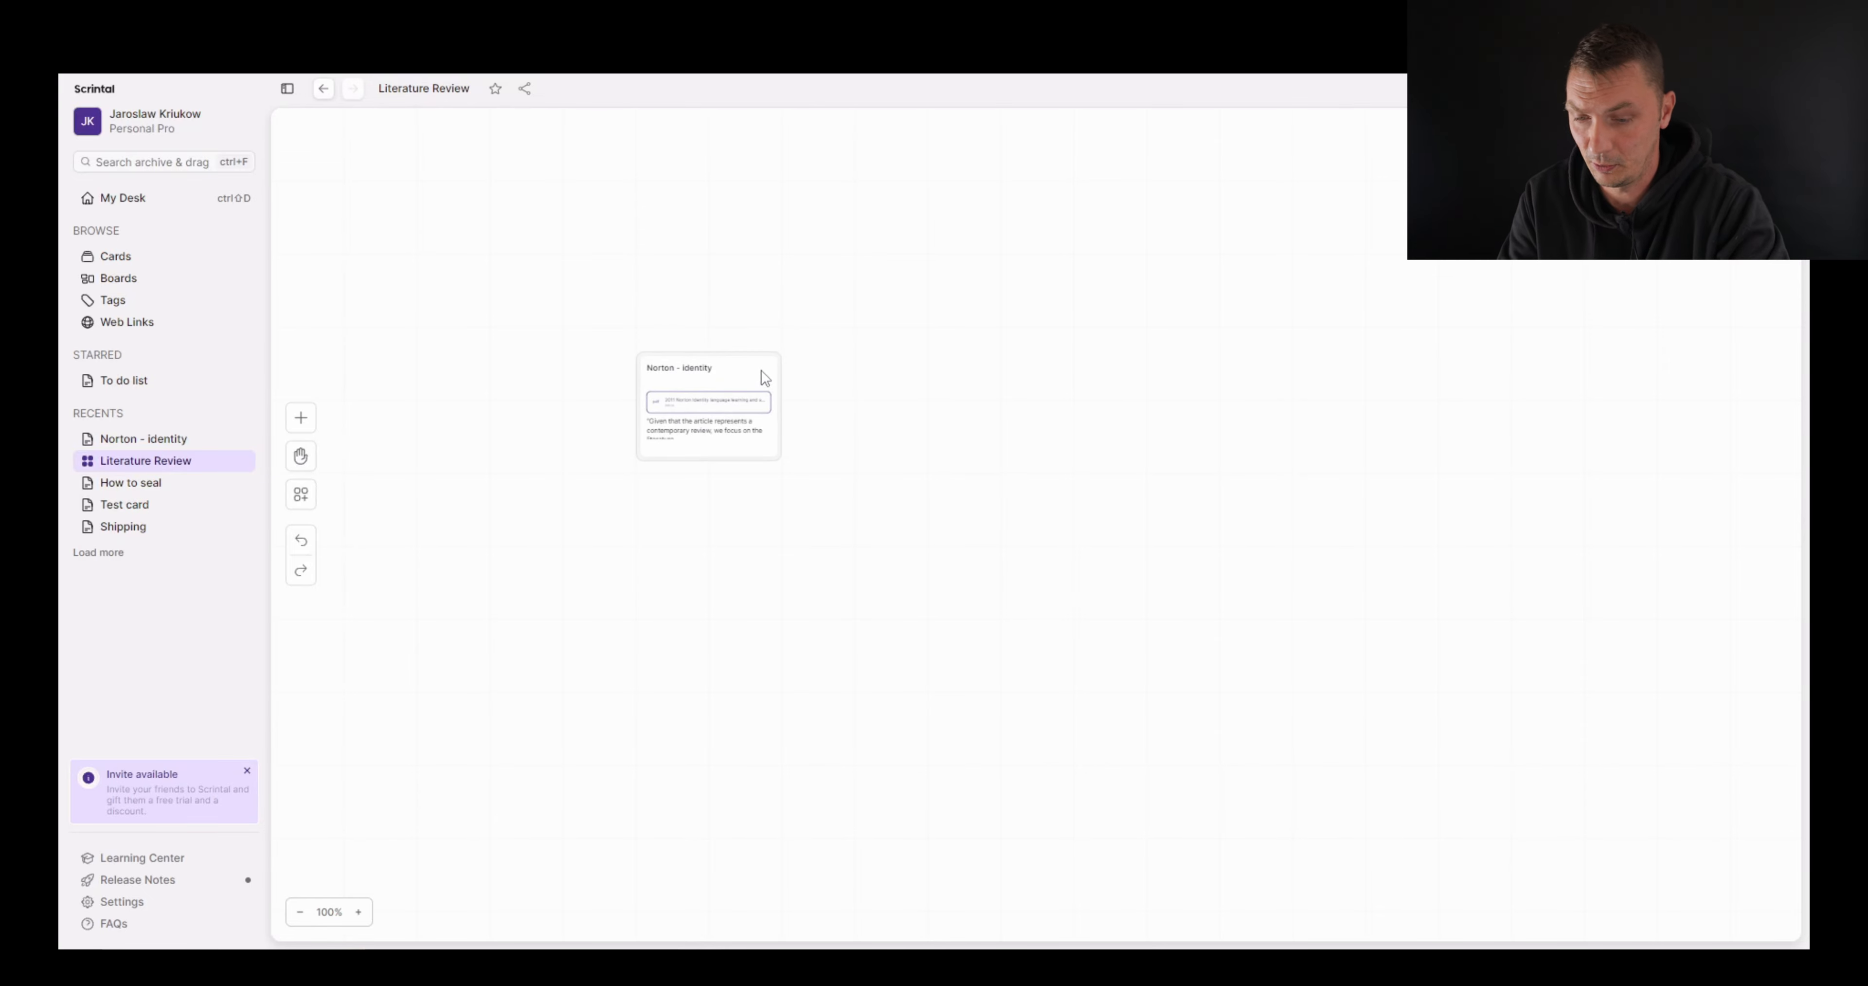
scroll(847, 448, "up", 4)
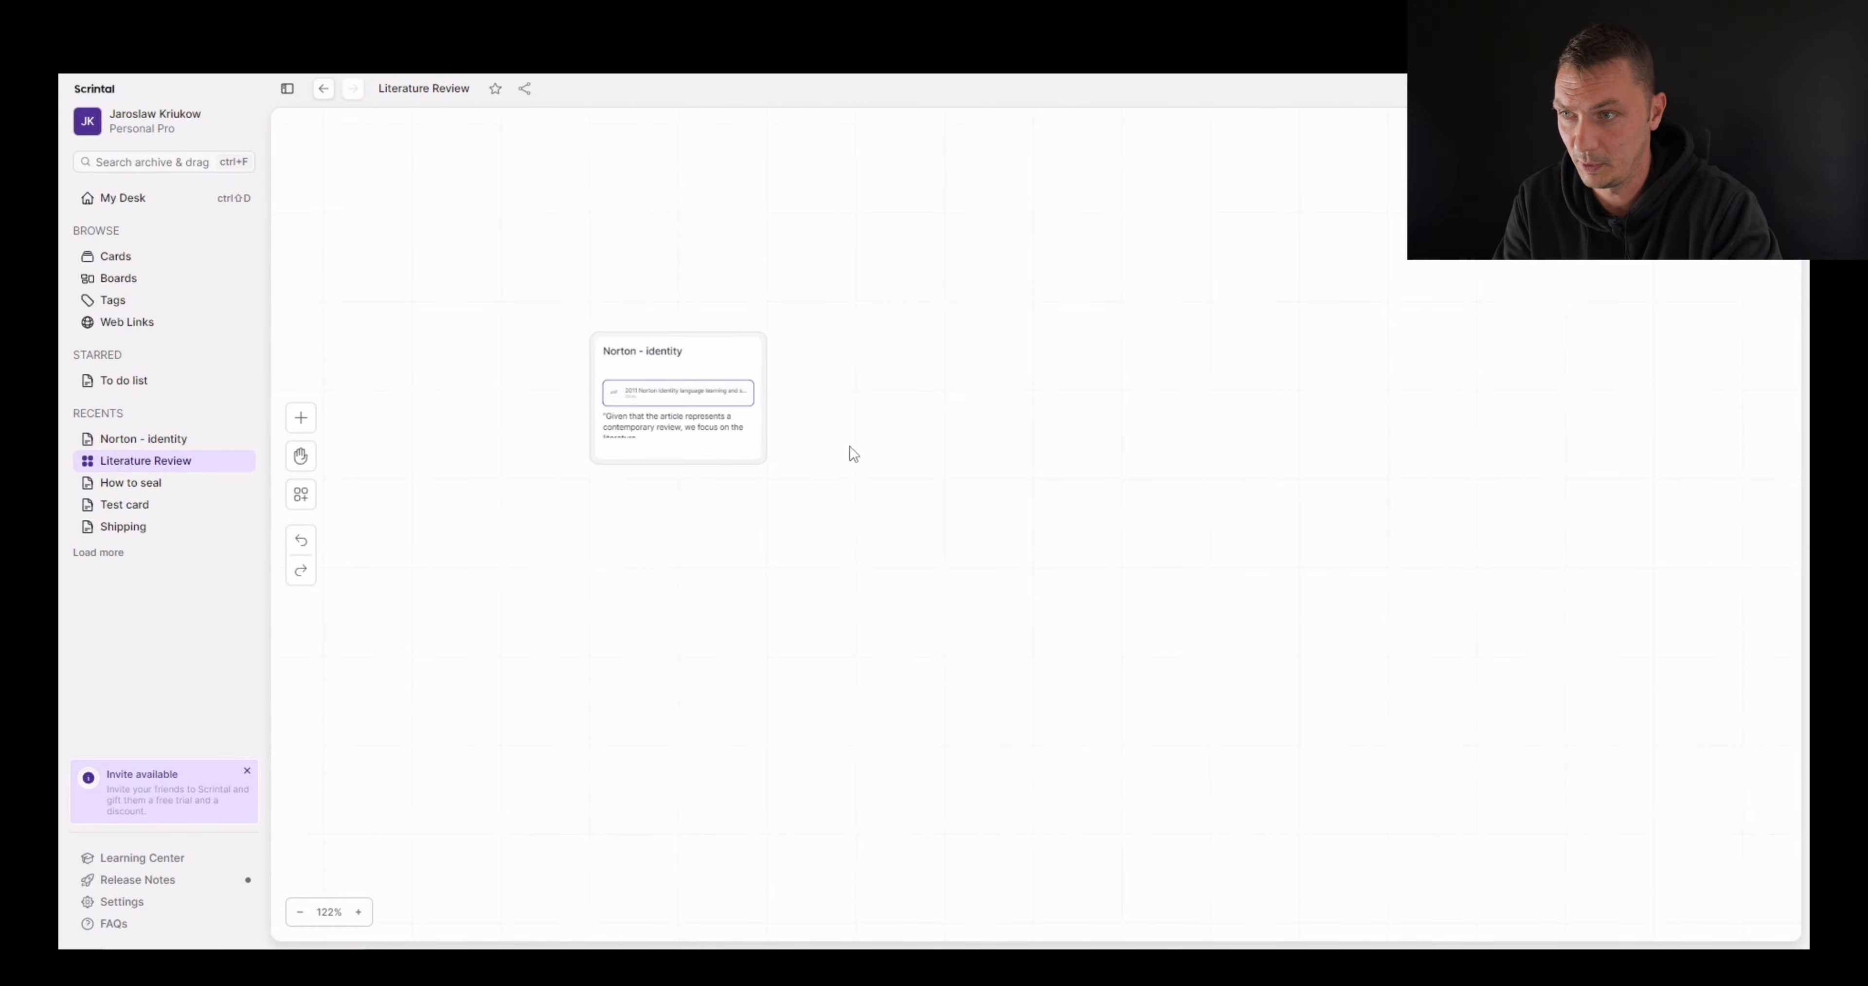
left_click(692, 342)
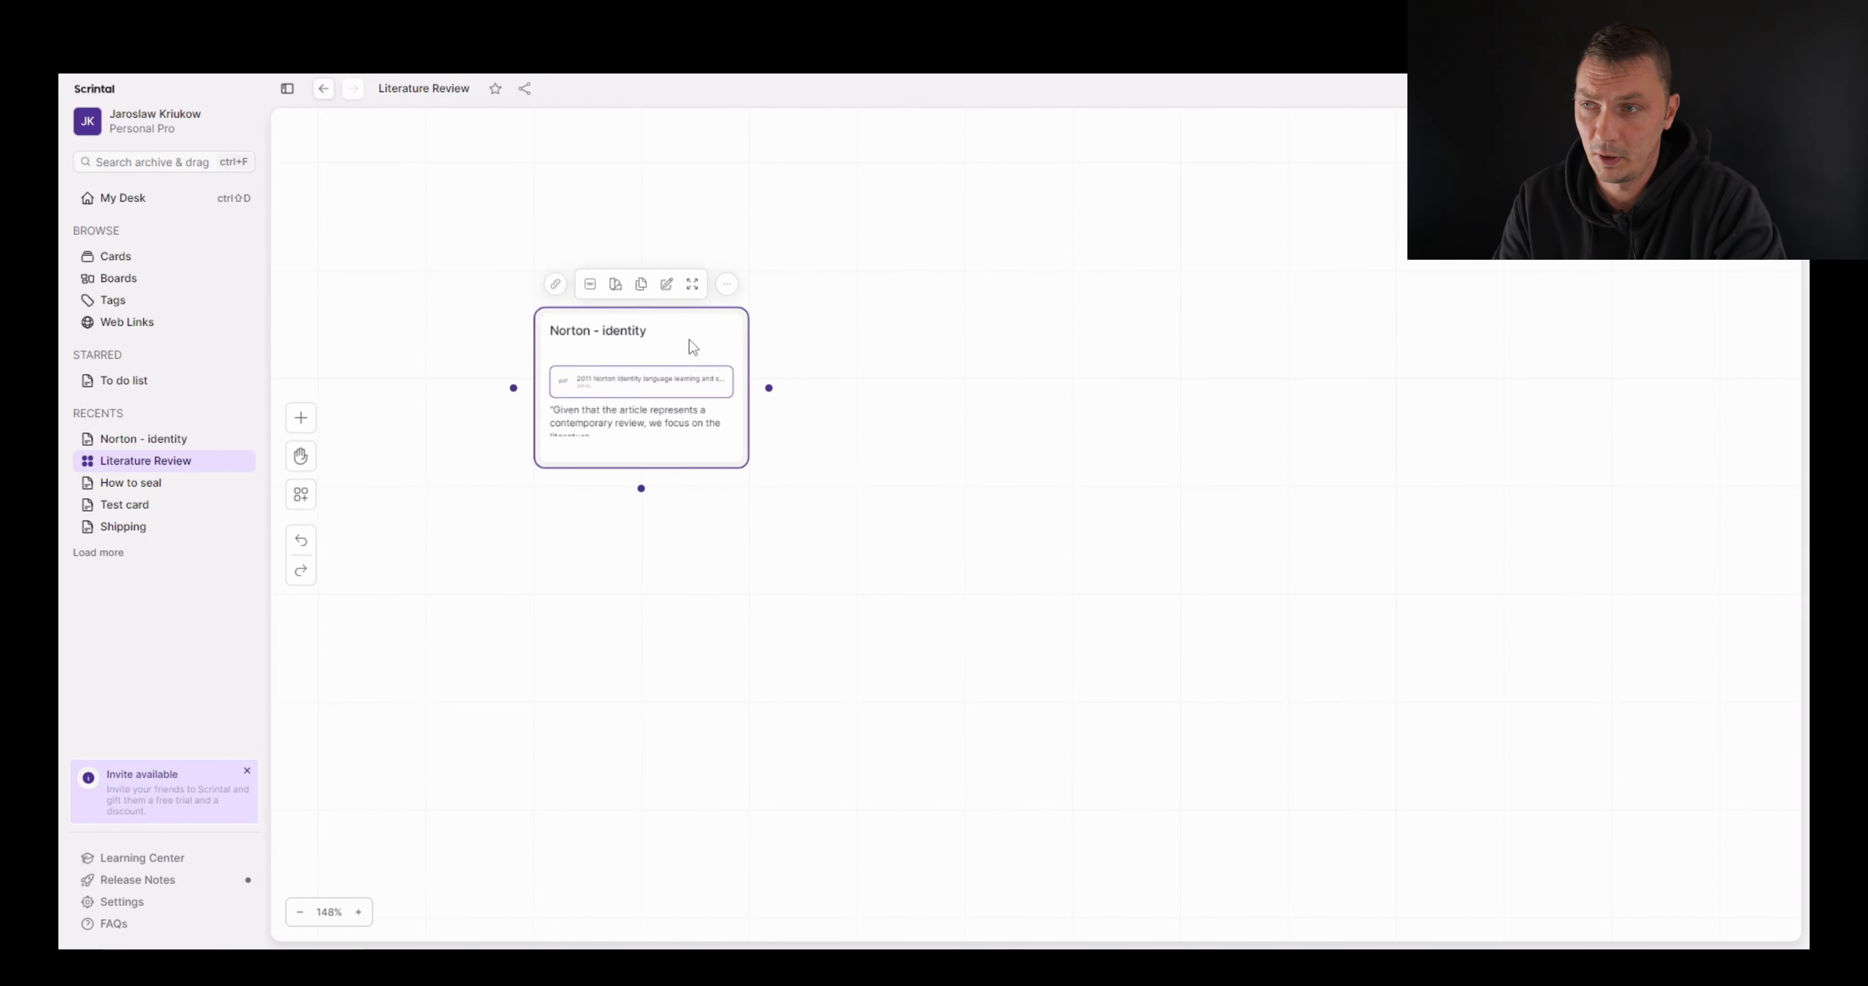
left_click(978, 445)
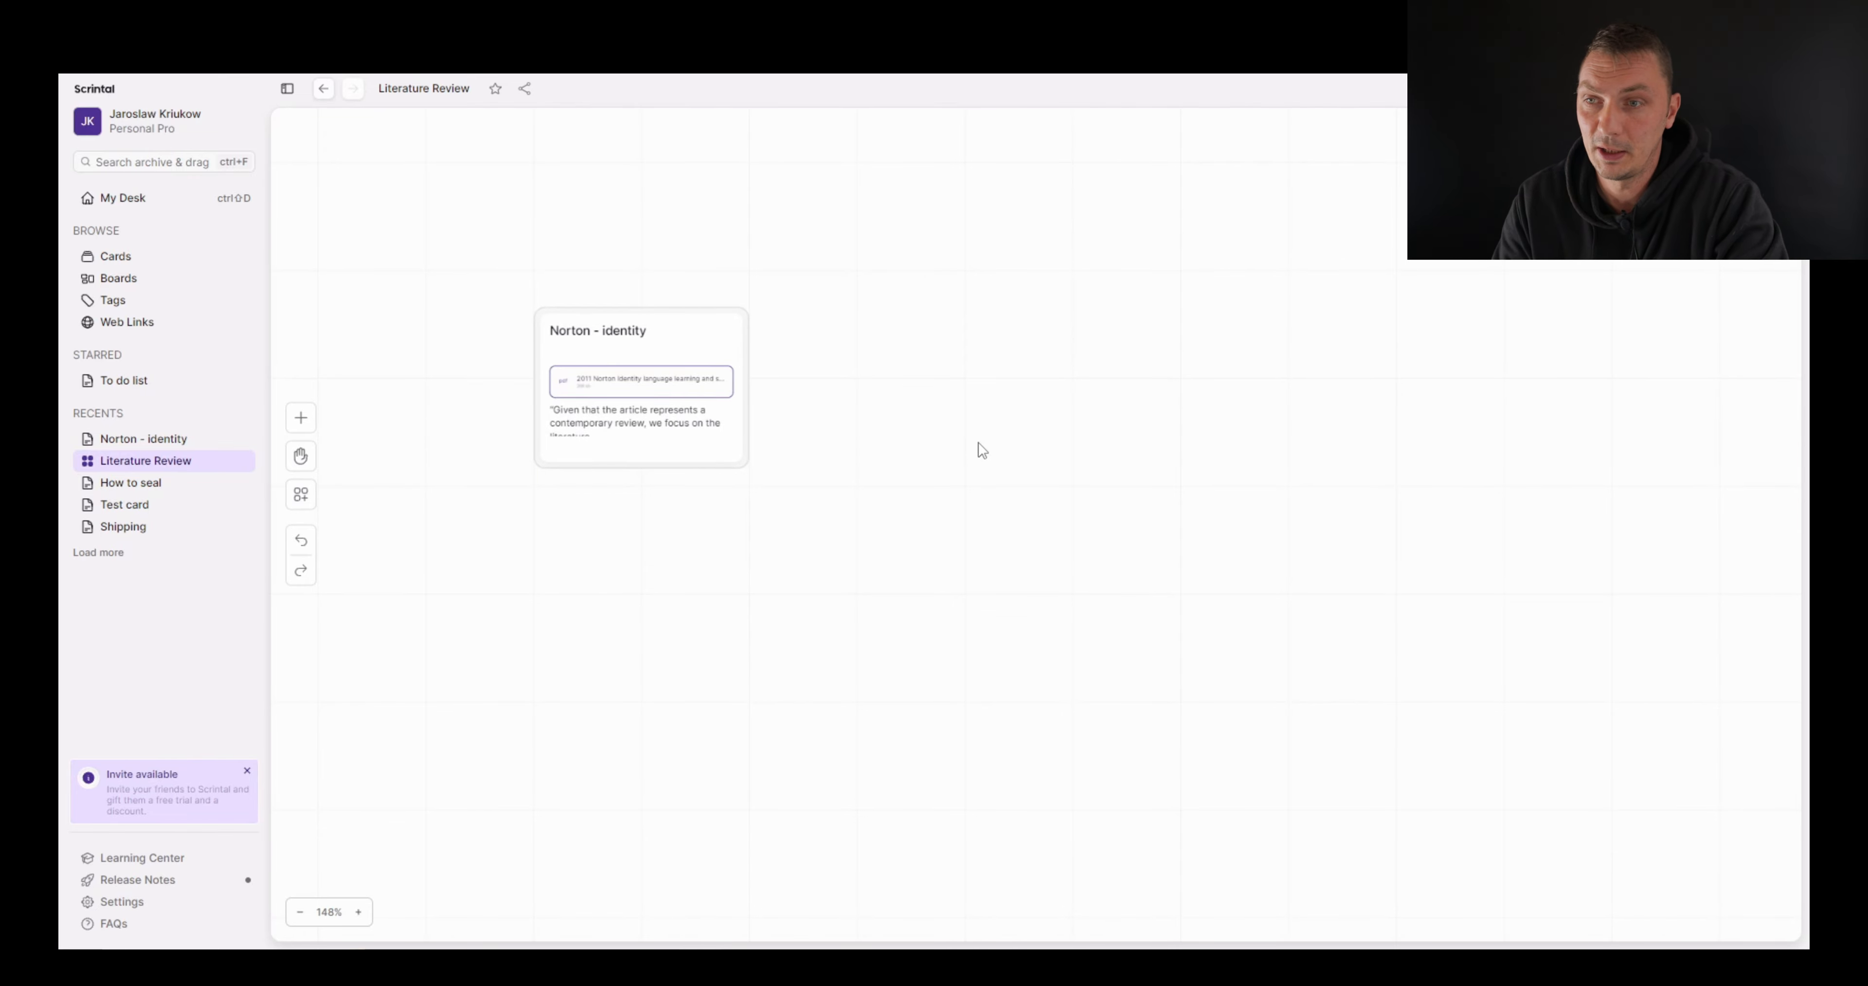
- Create a new card beside the Norton card with the placeholder title "trtret" and open it
right_click(977, 443)
left_click(1012, 459)
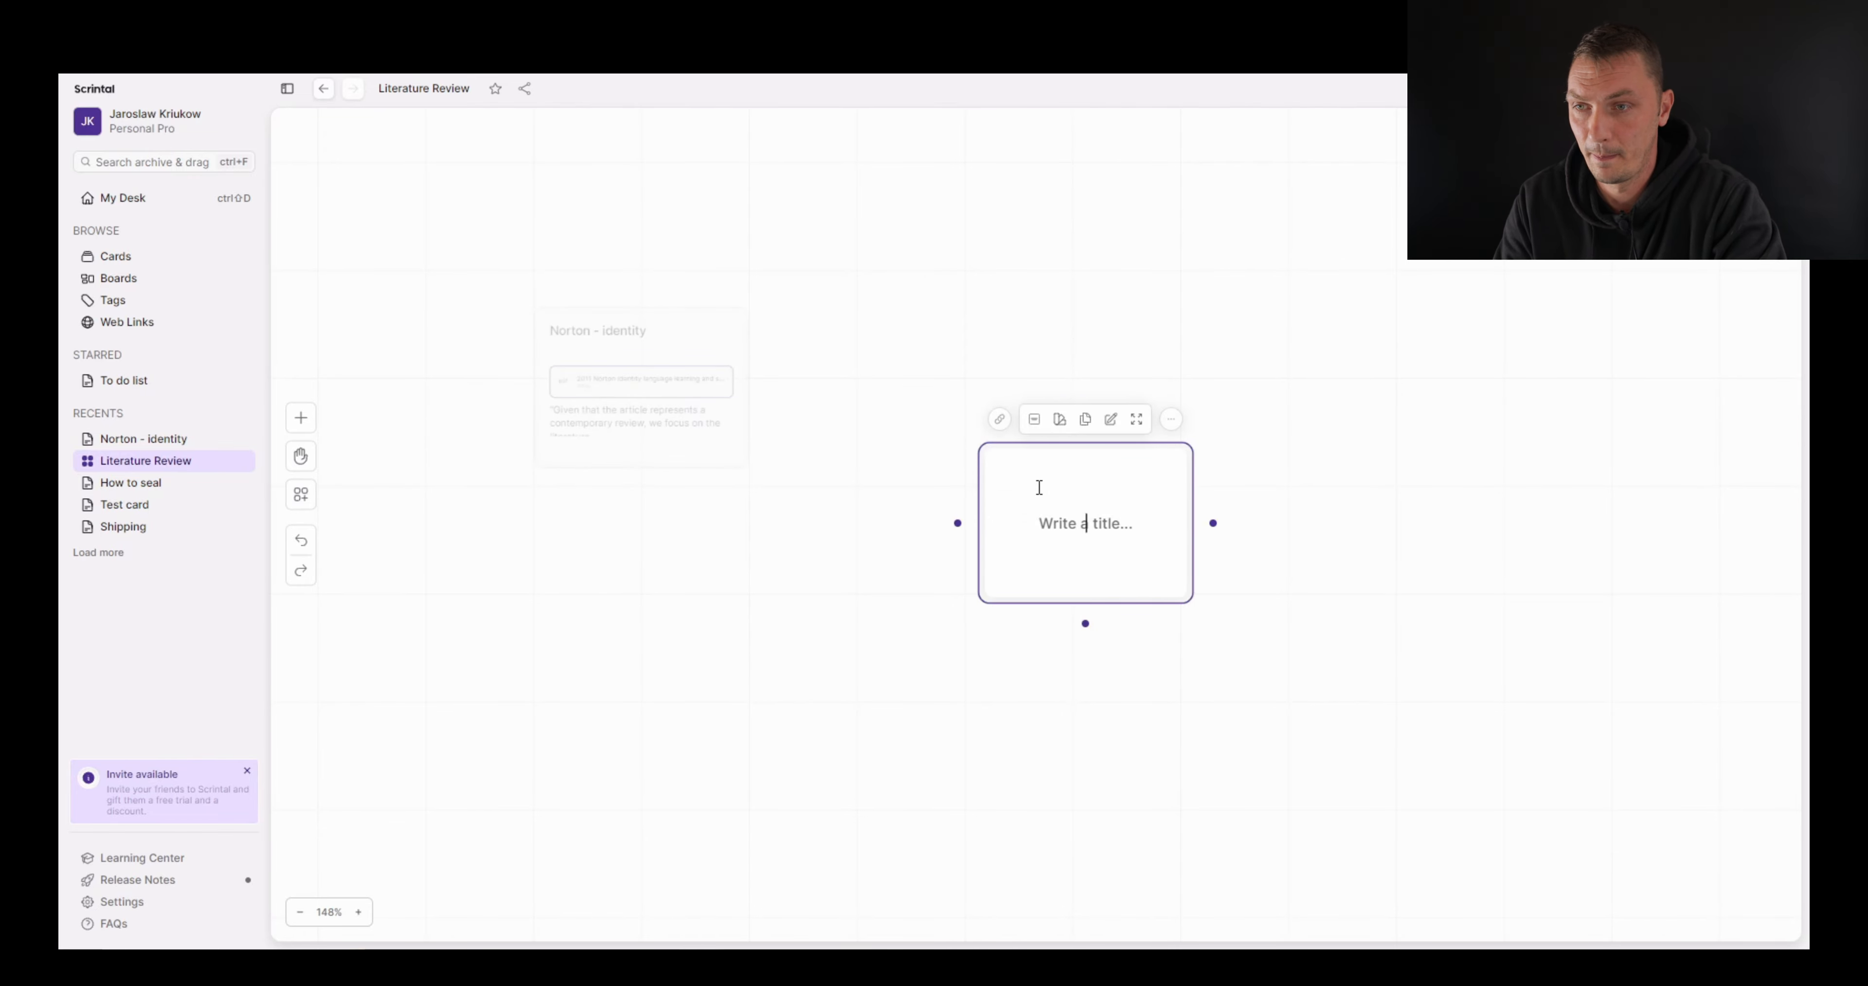
type("trtret")
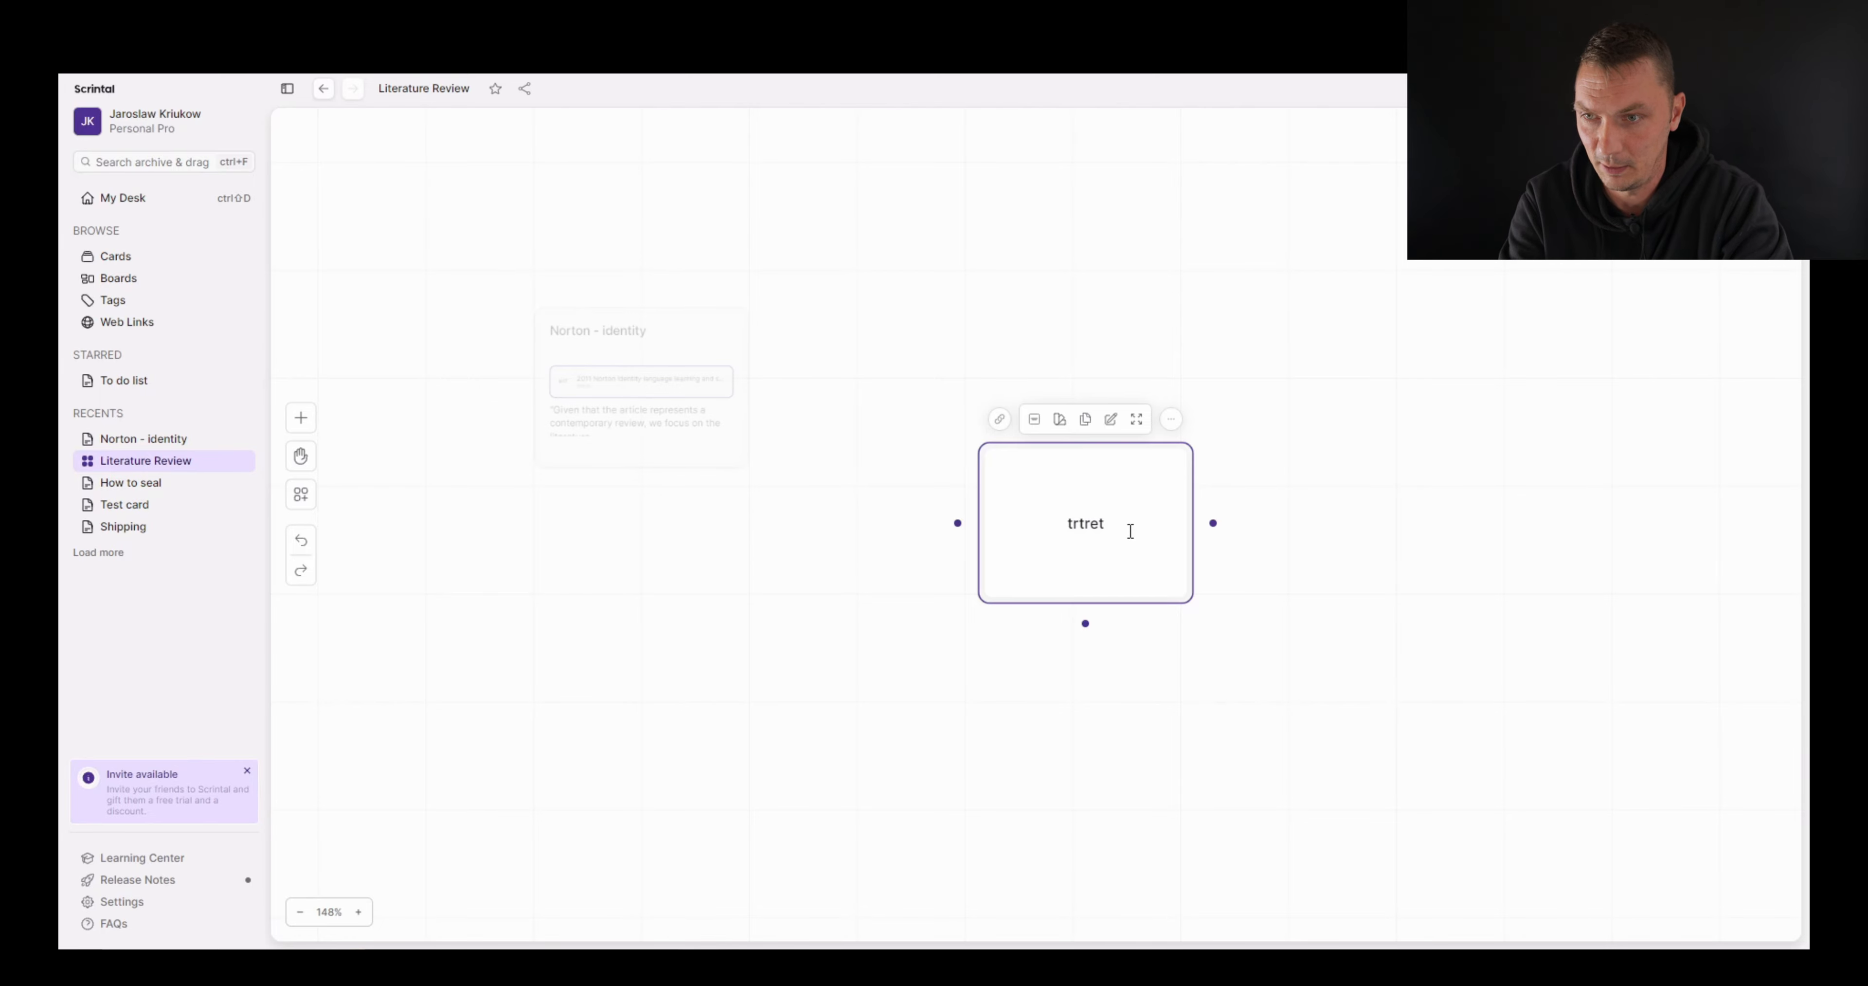
key("Return")
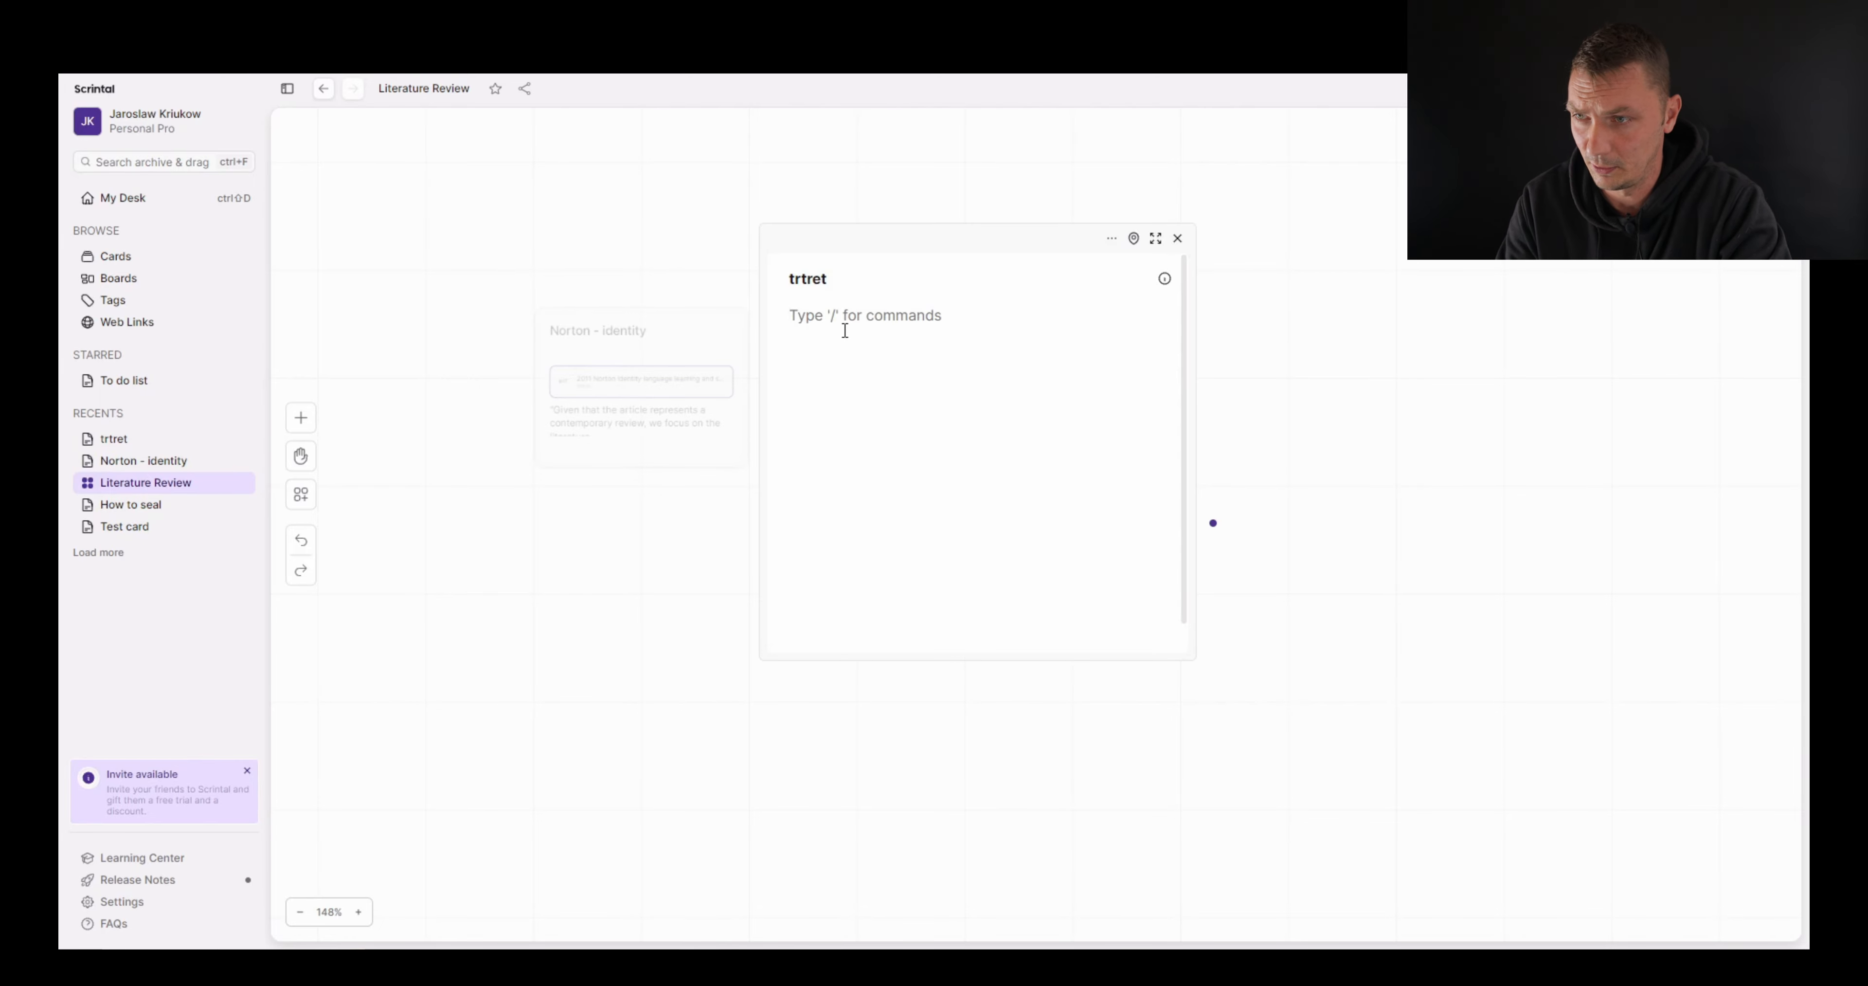
- Upload the PDF file "2002 TImmis NES" into the body of the new card
type("/")
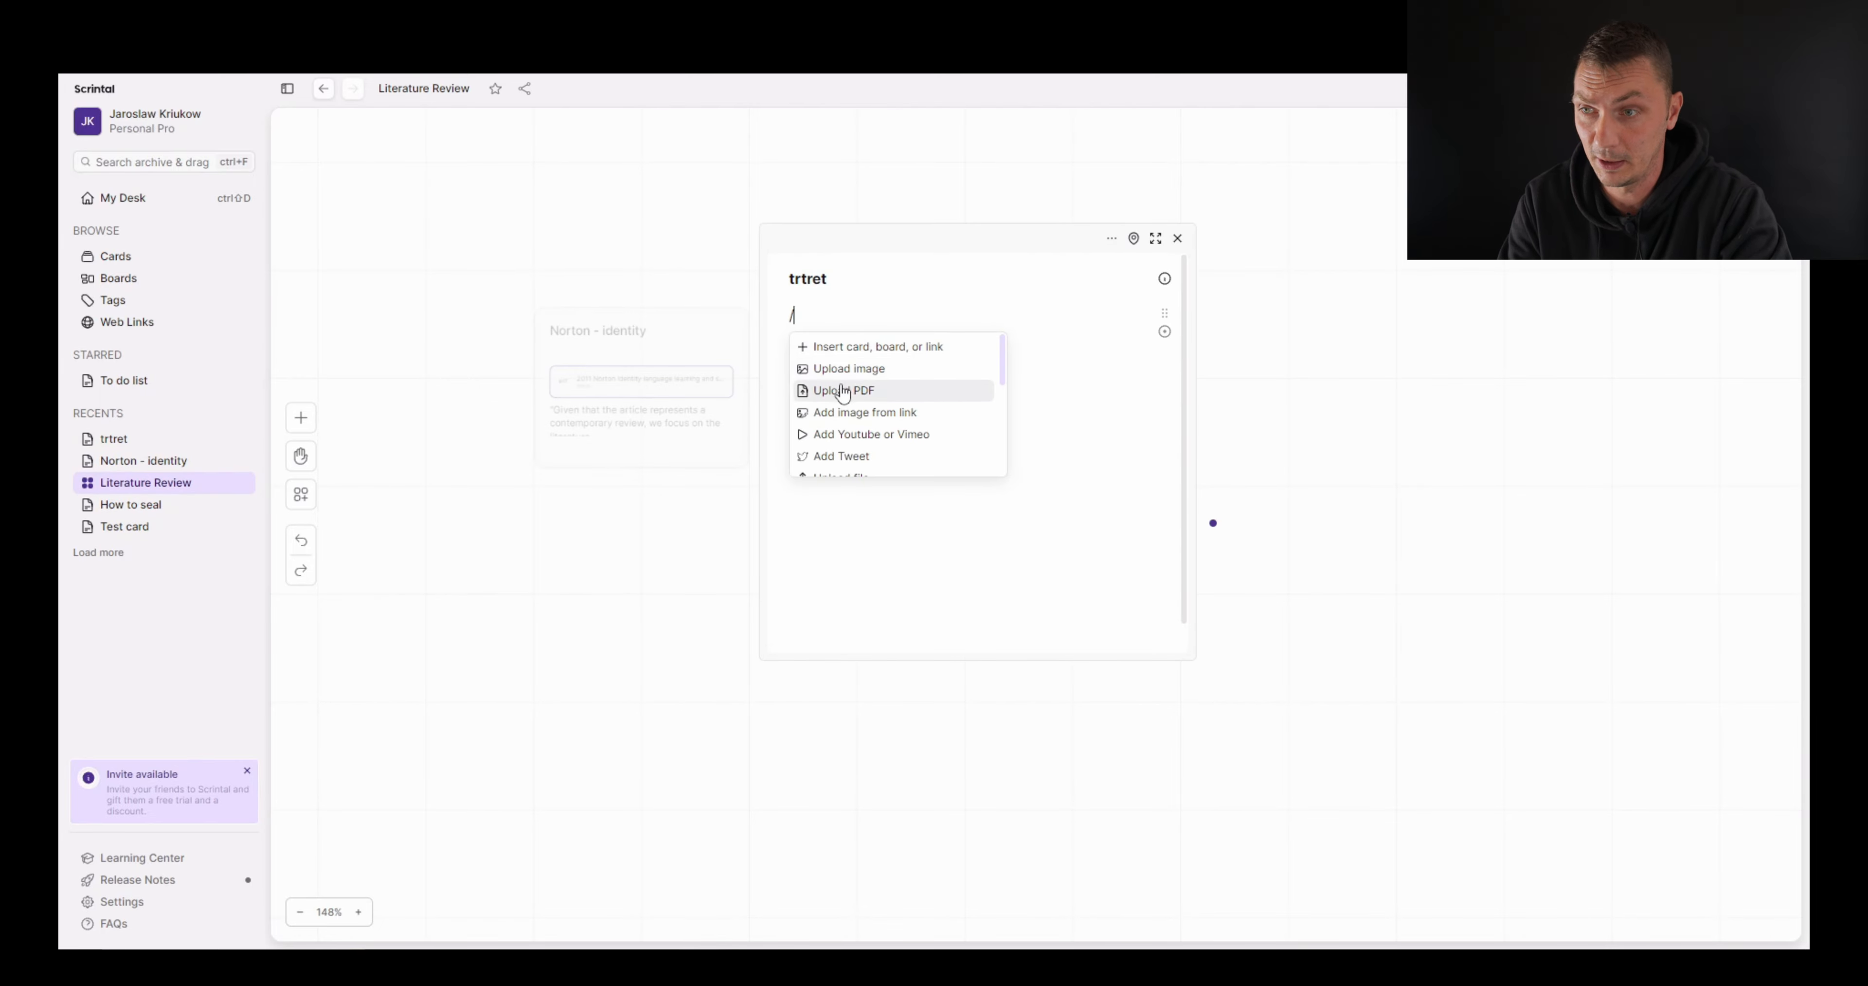
left_click(844, 390)
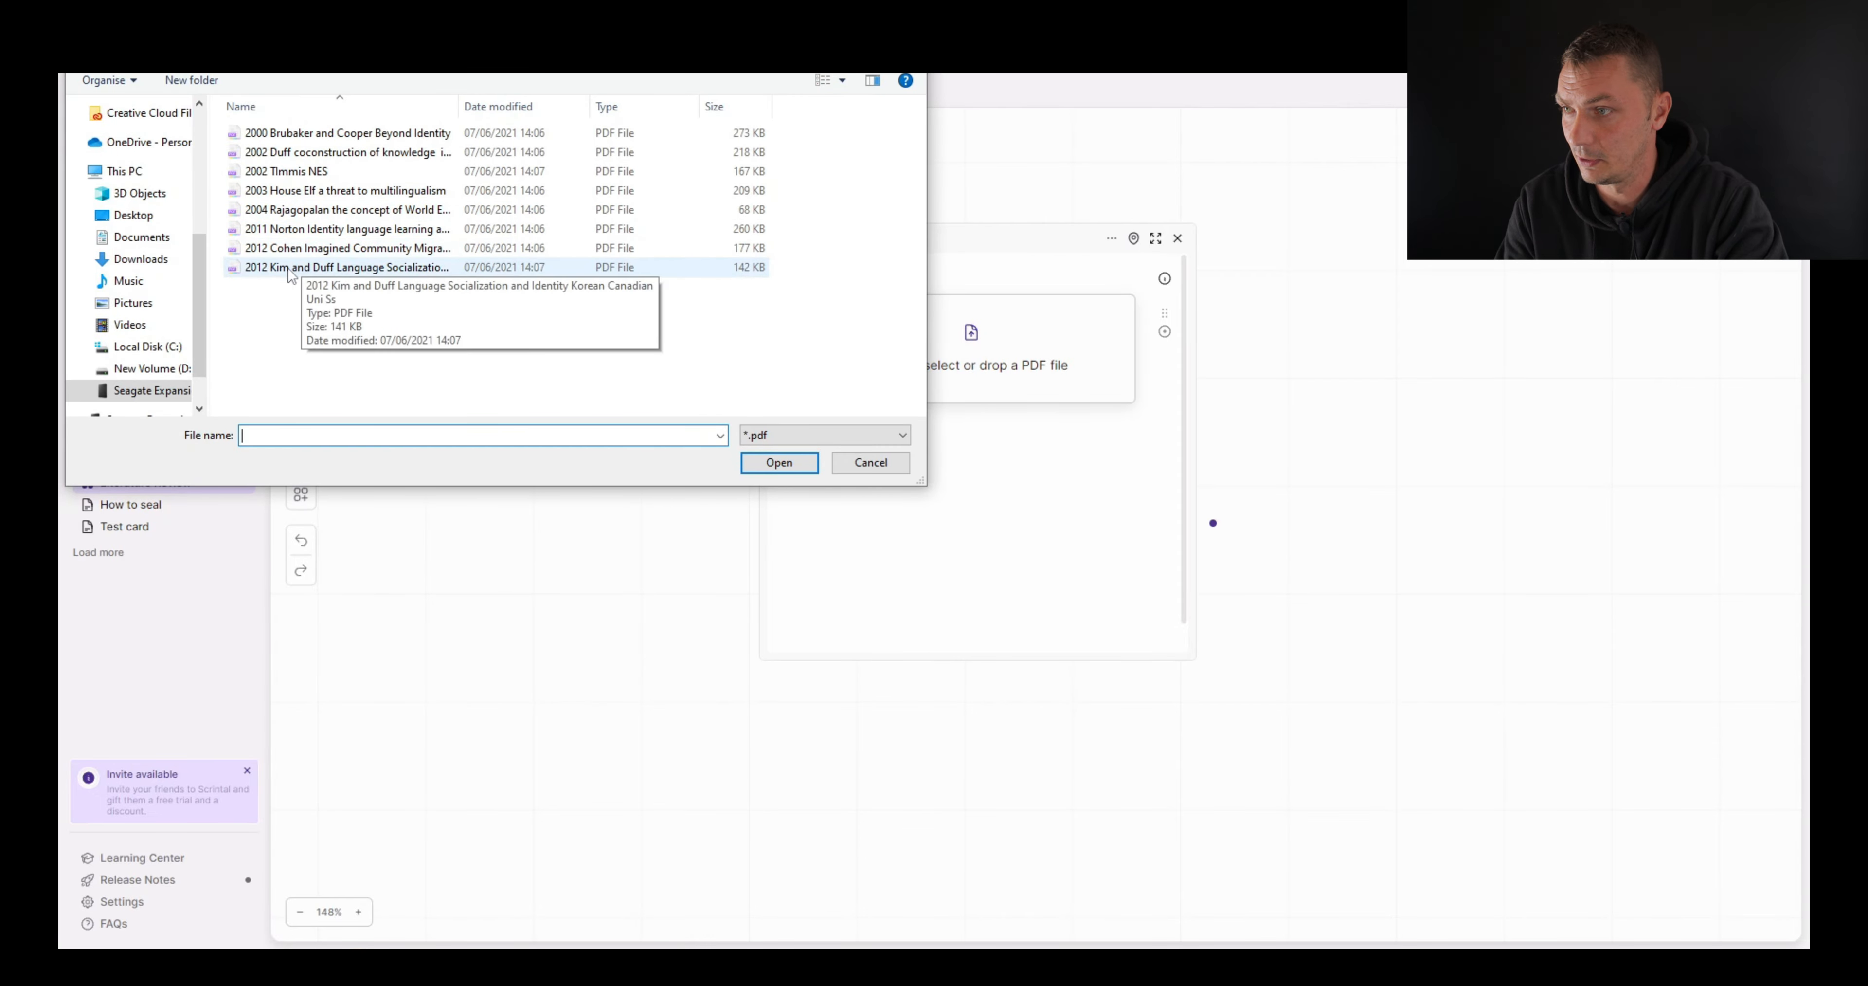
double_click(289, 171)
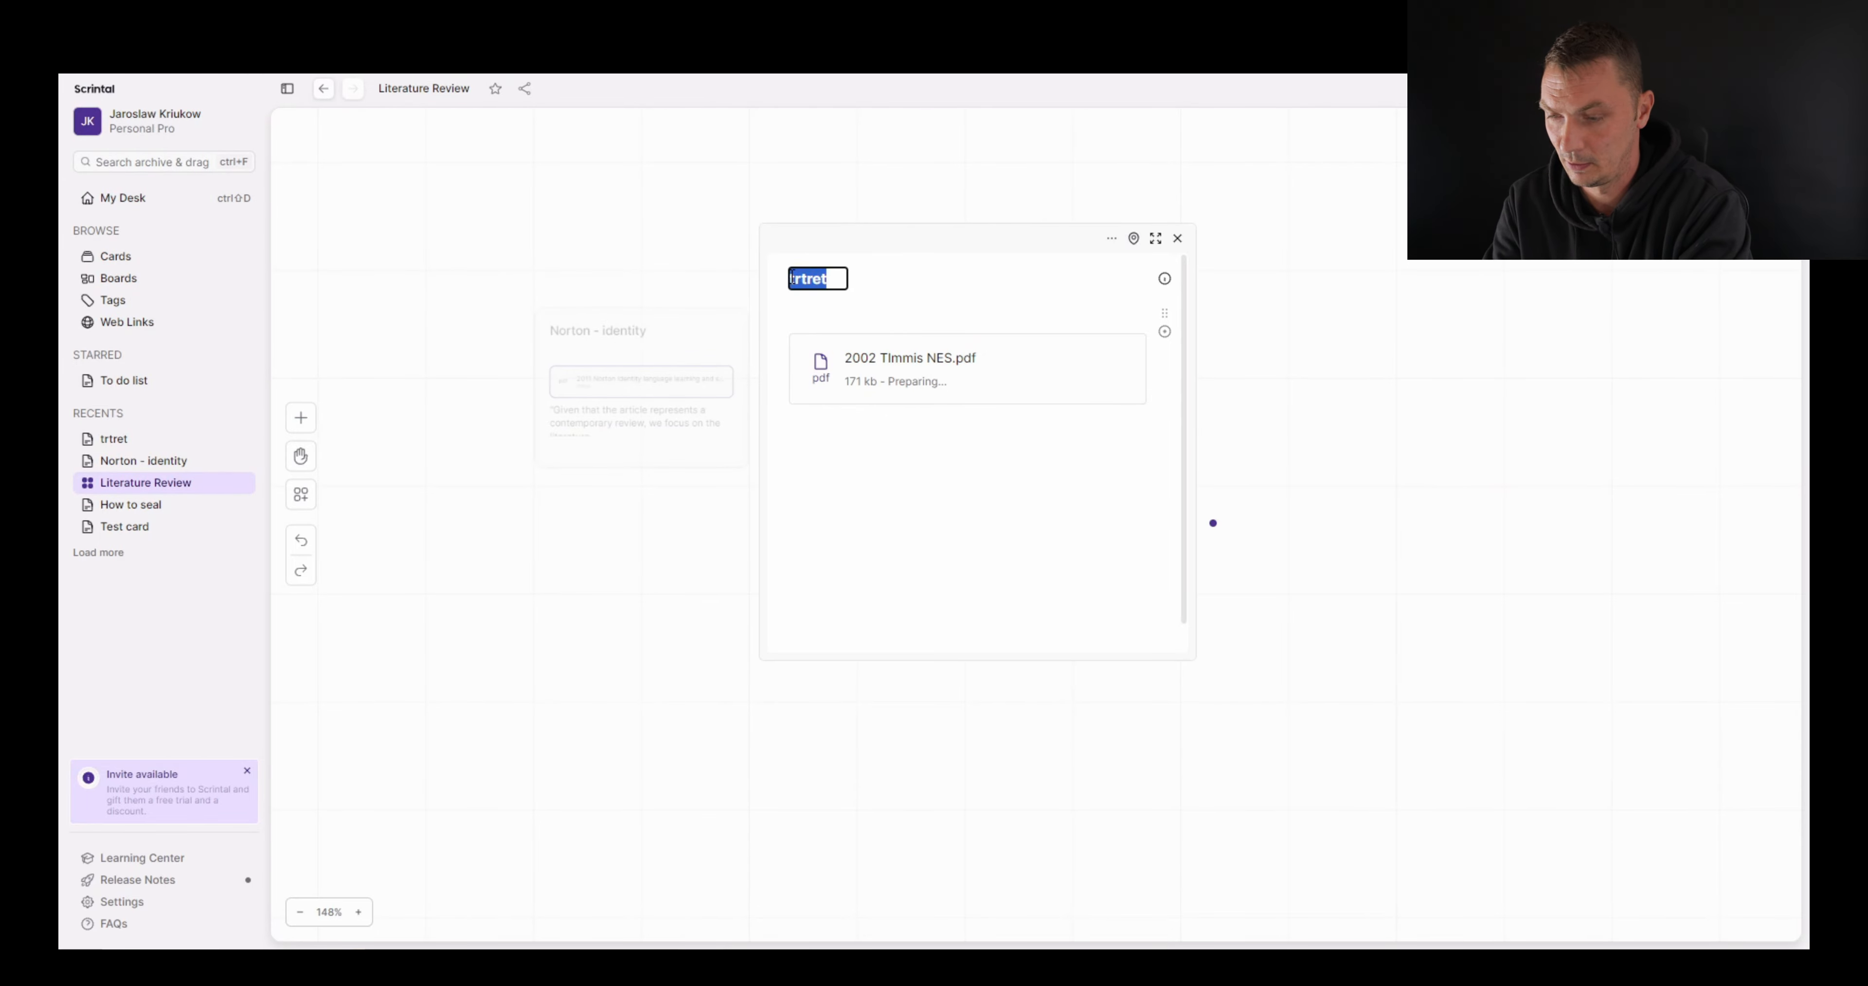
- Retitle the new card "Timmis - NES NNES" and place the text cursor below its PDF attachment
type("Timmis - N")
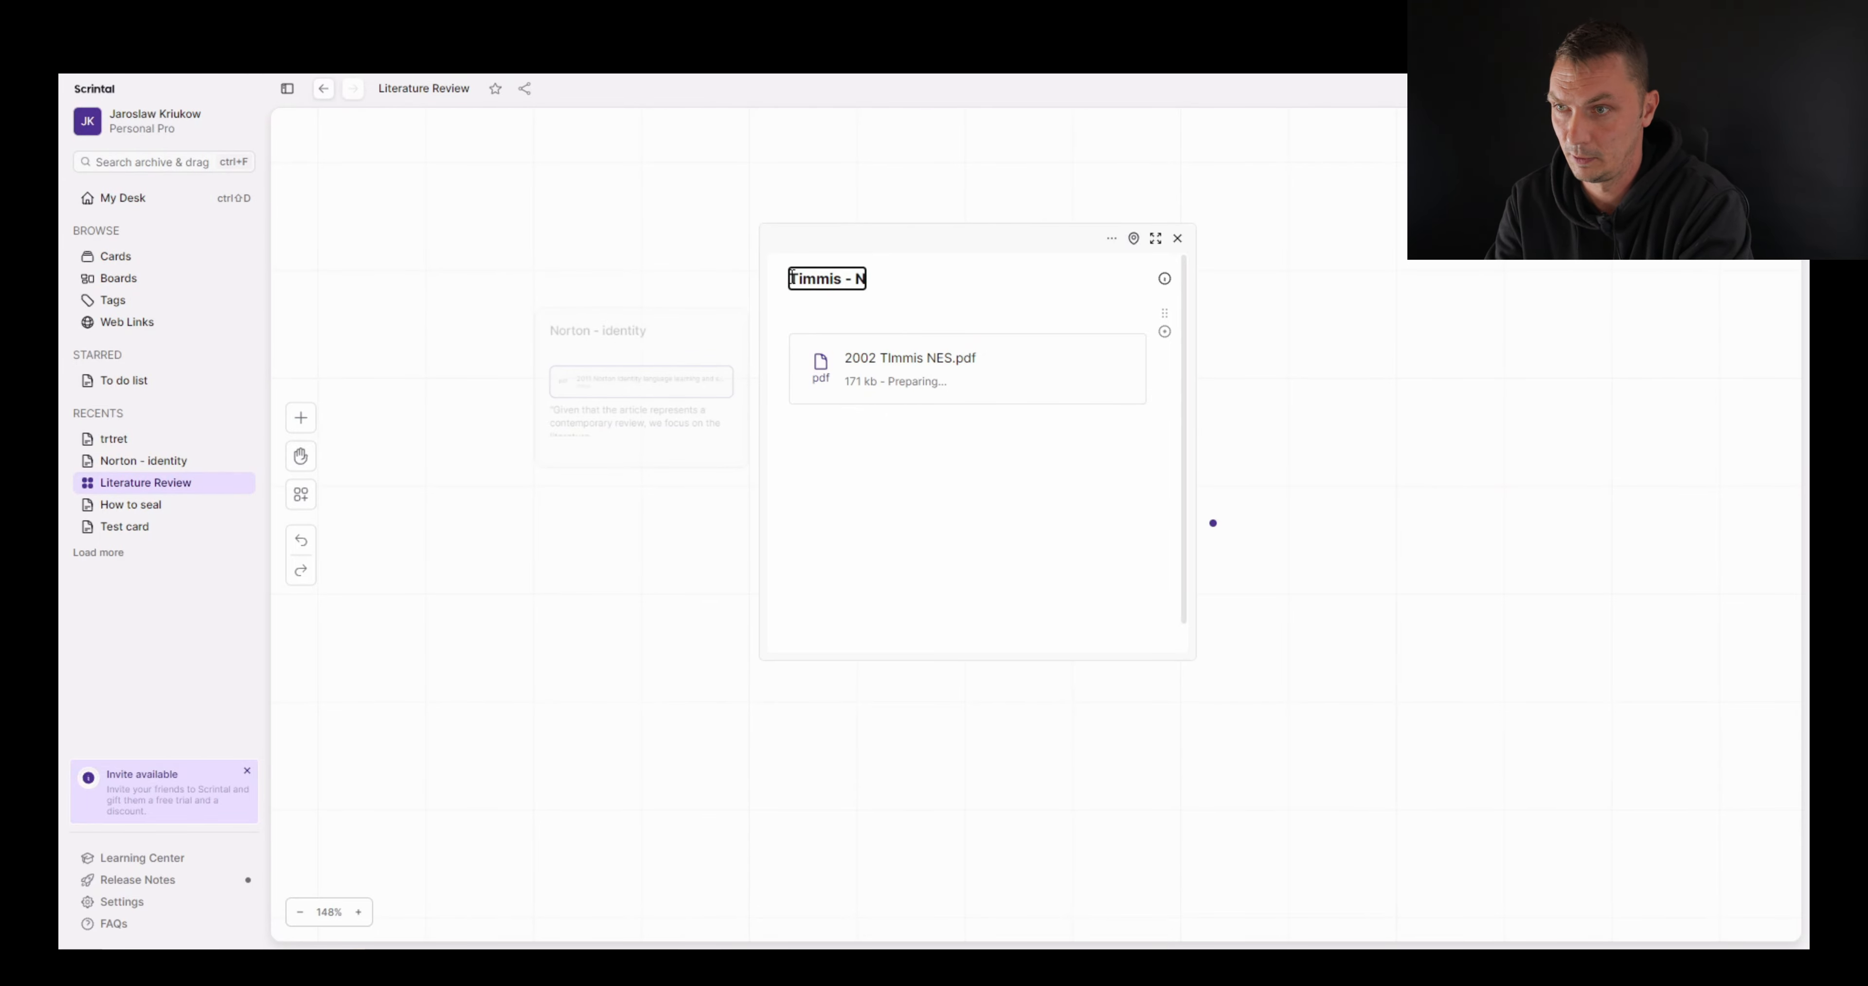
type("ES NNES")
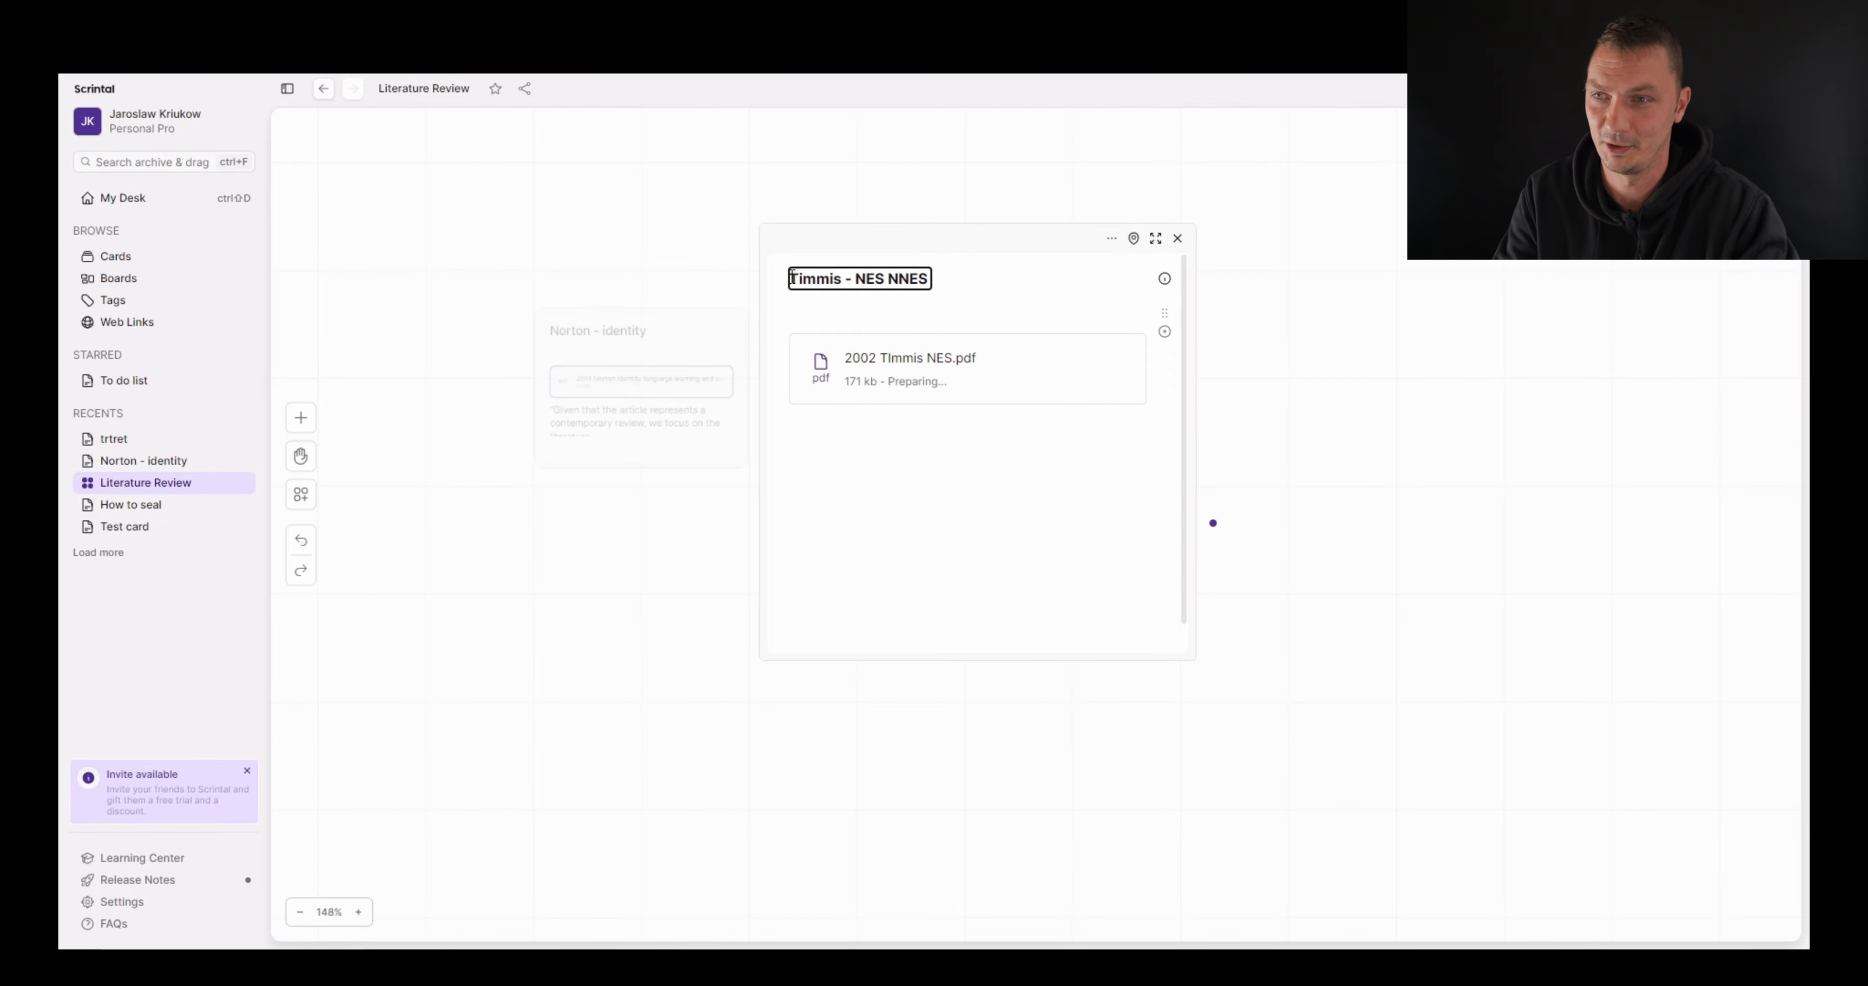
left_click(974, 478)
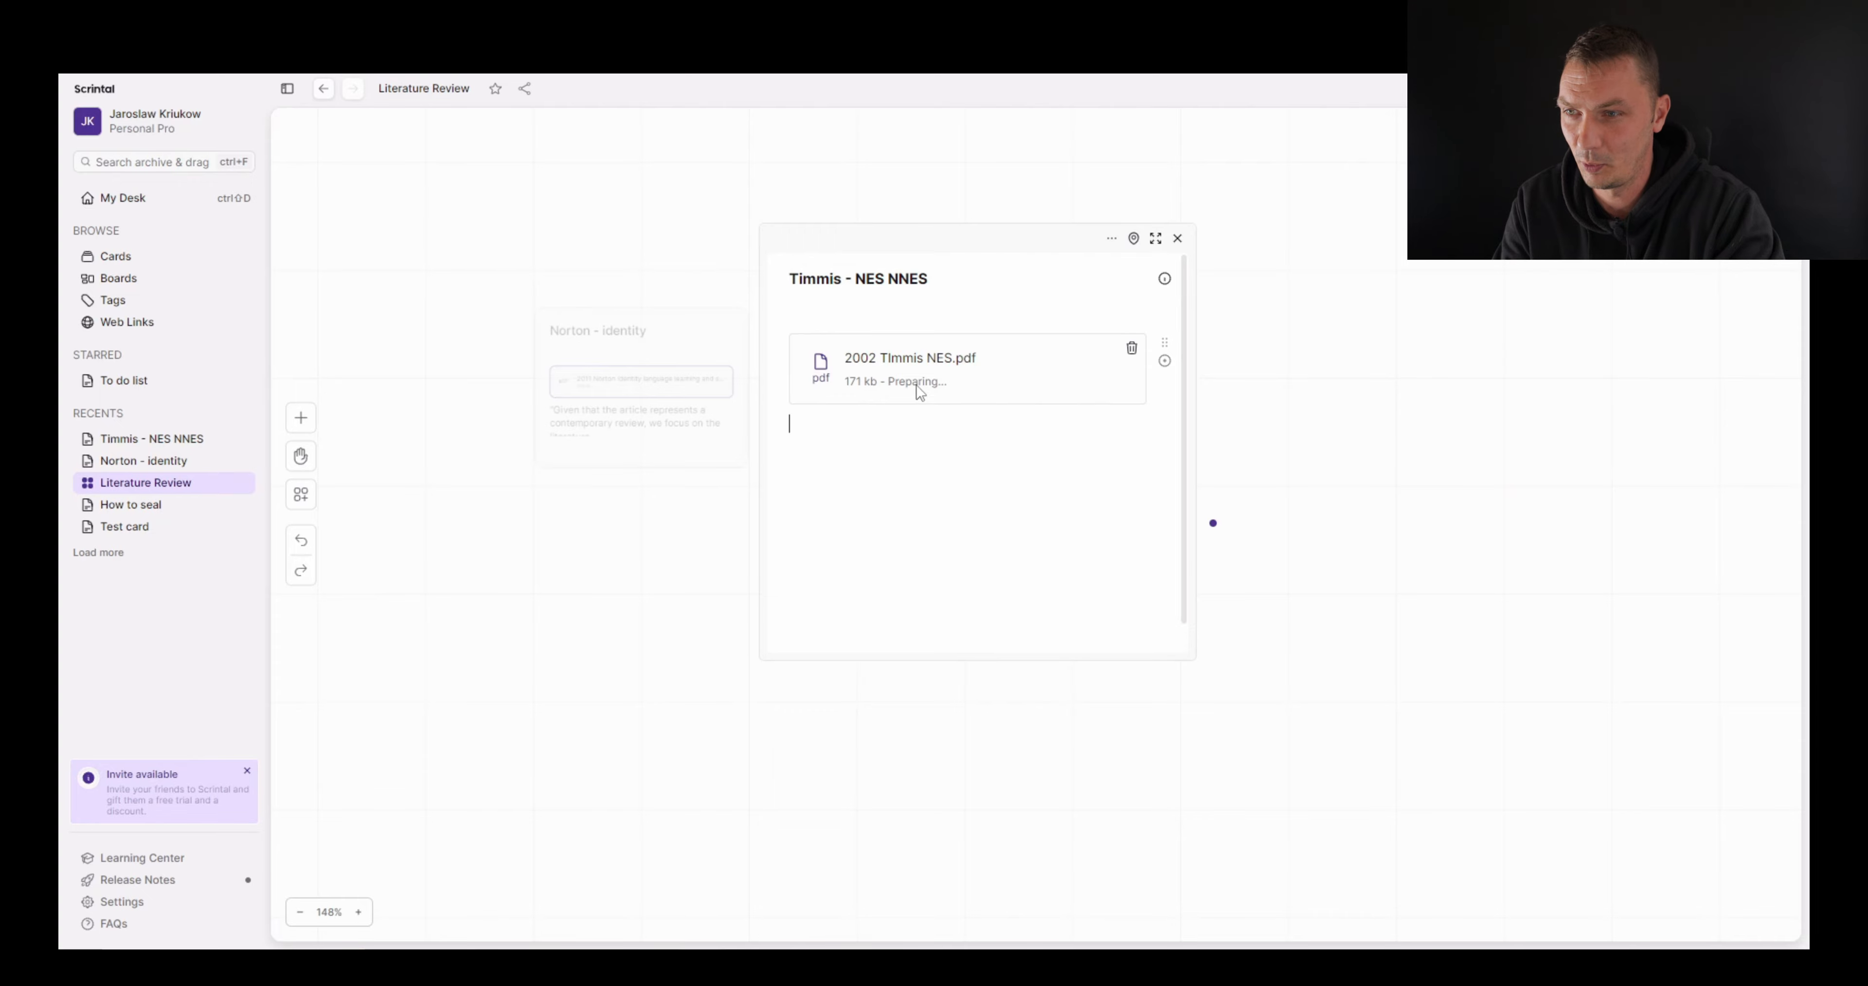